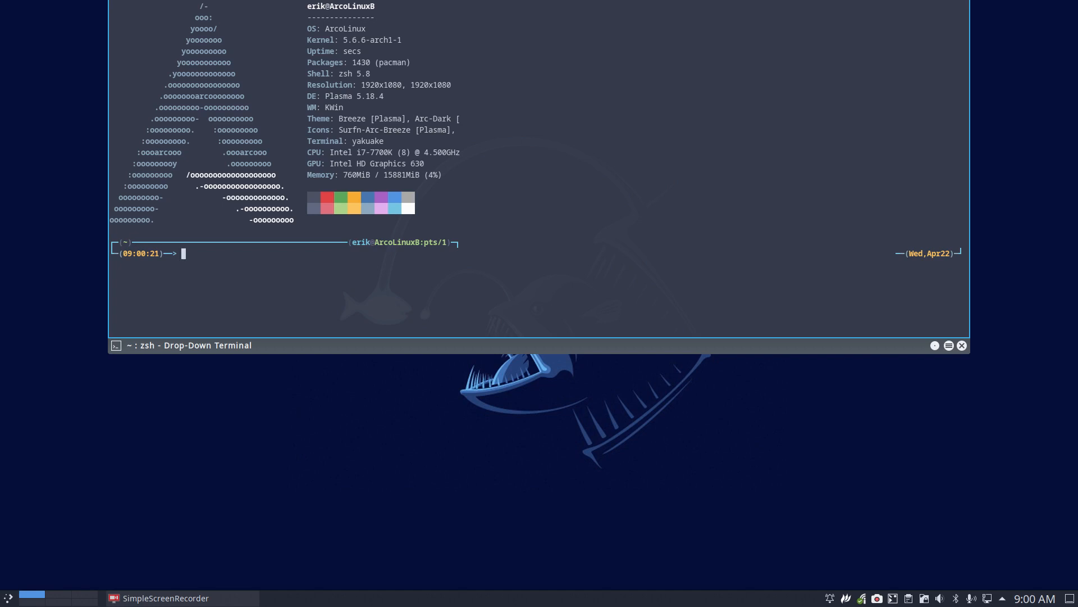
Hide the drop-down terminal, open a maximized Chromium window and go to arcolinuxd.com.
key("F12")
key("ctrl+alt+g")
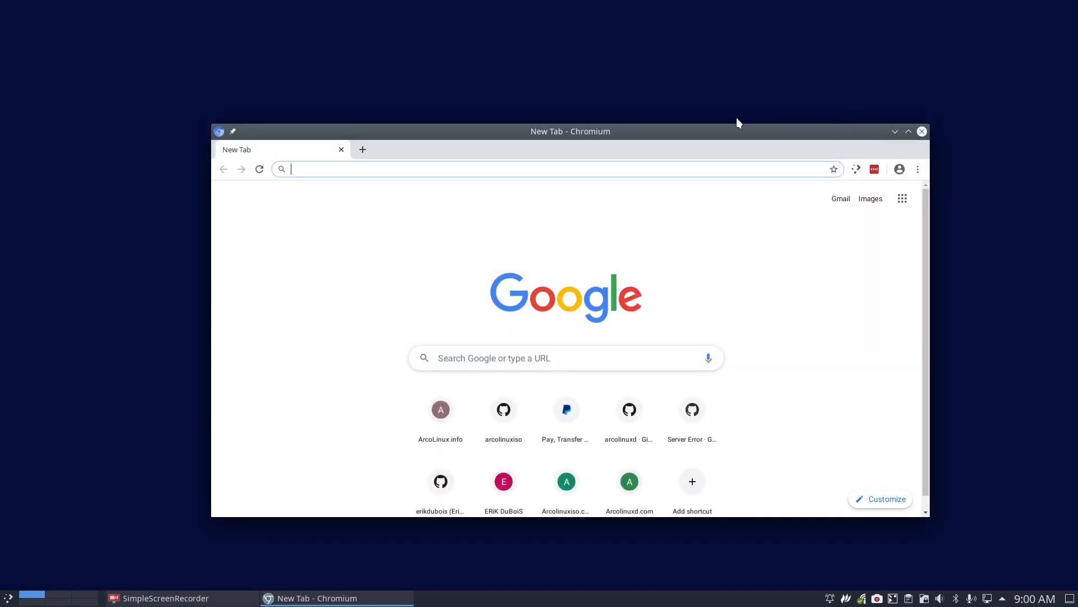
double_click(703, 135)
type("z")
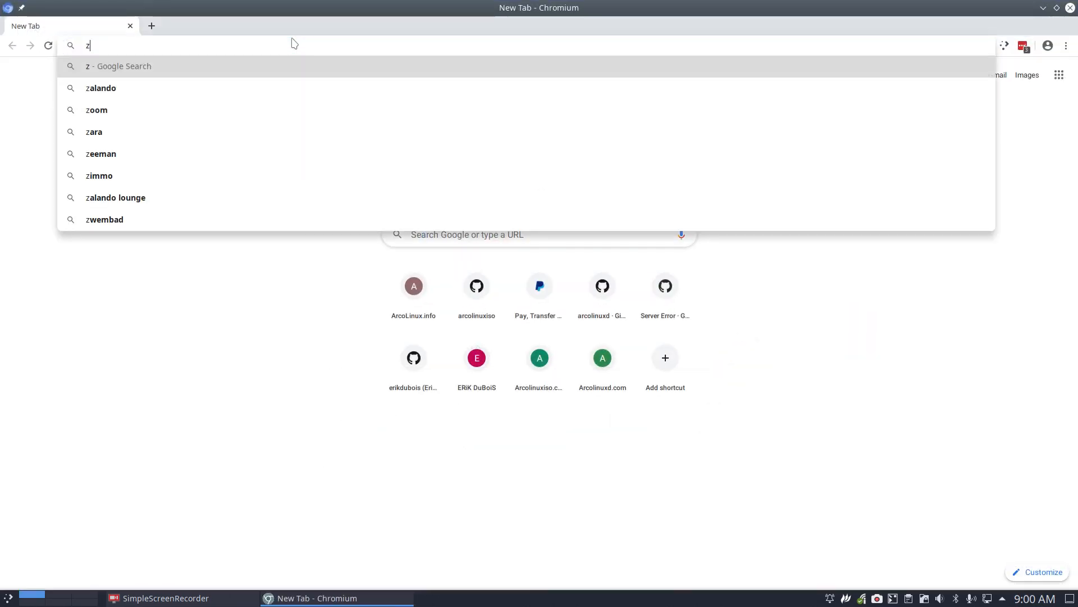
key("BackSpace")
type("arcolinud")
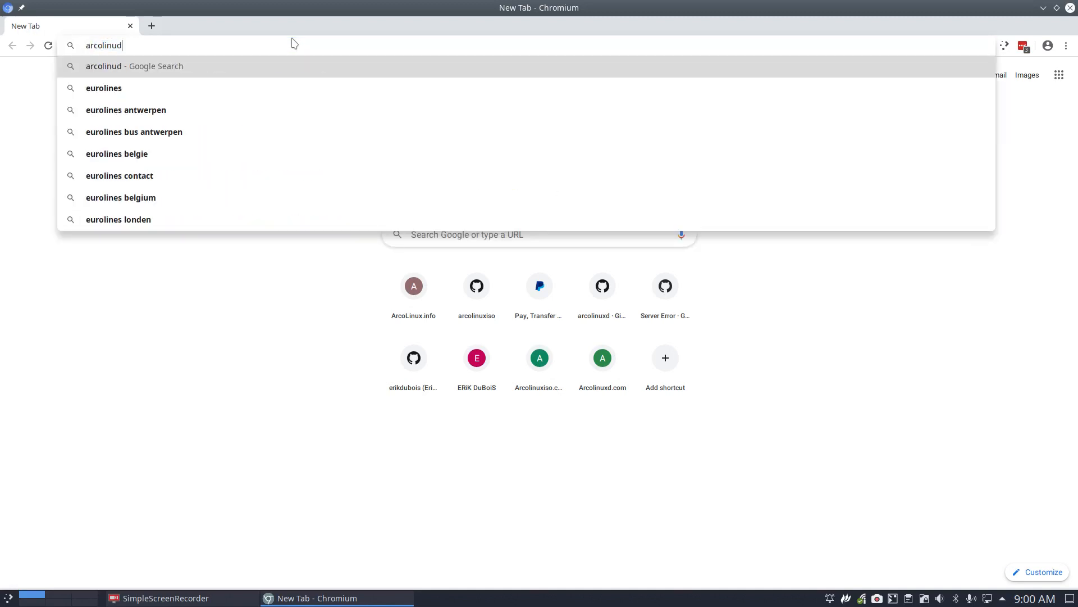
key("BackSpace")
type("xd")
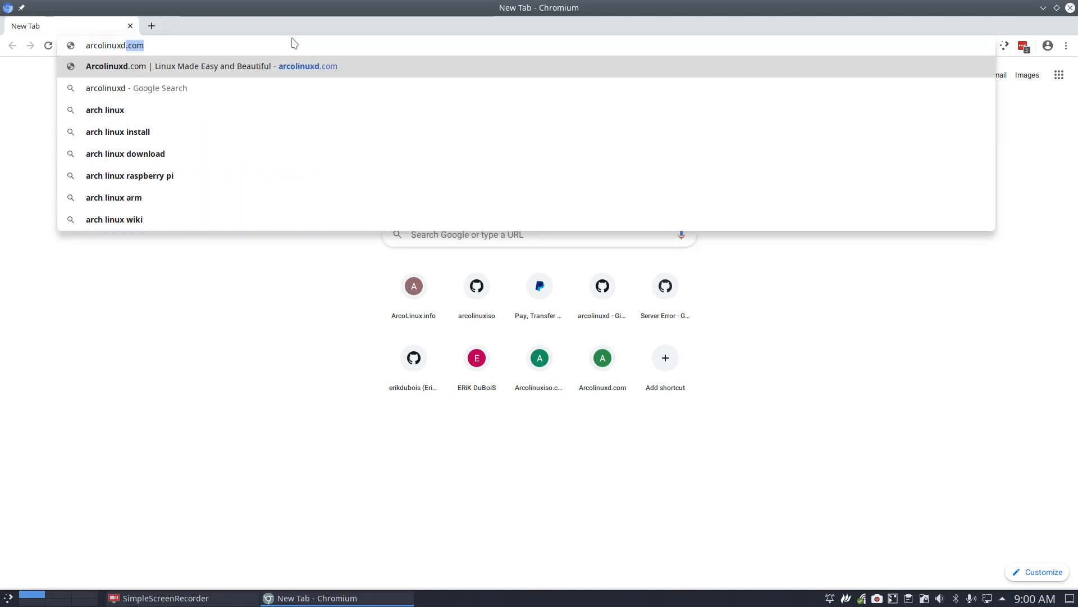
key("Return")
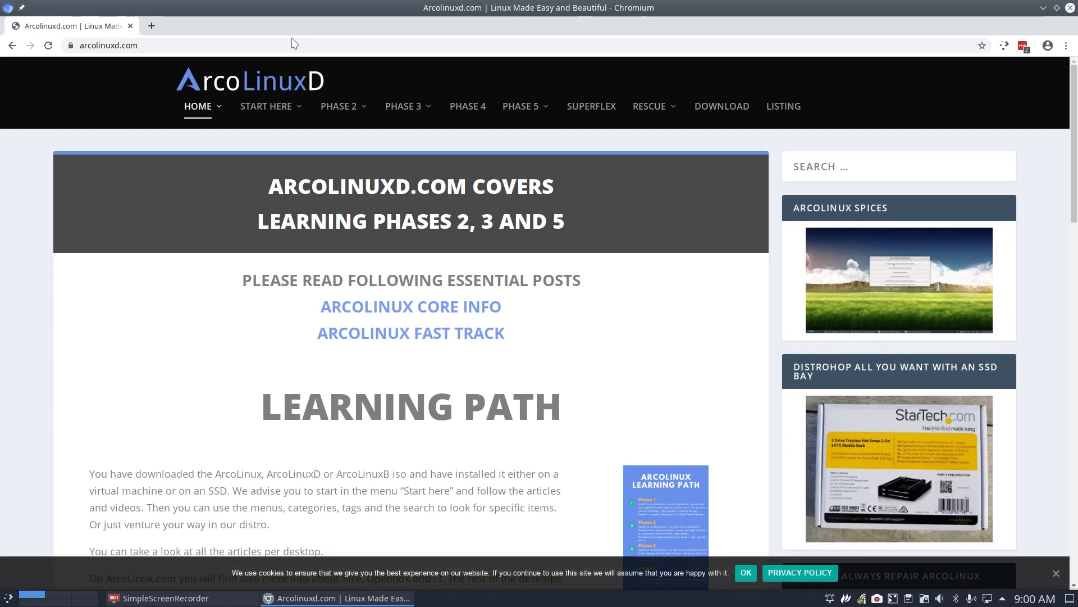
Examine the Phase 5 entries on the ArcoLinuxD site, including the Arch Way and Choose a Desktop options.
mouse_move(510, 110)
mouse_move(549, 181)
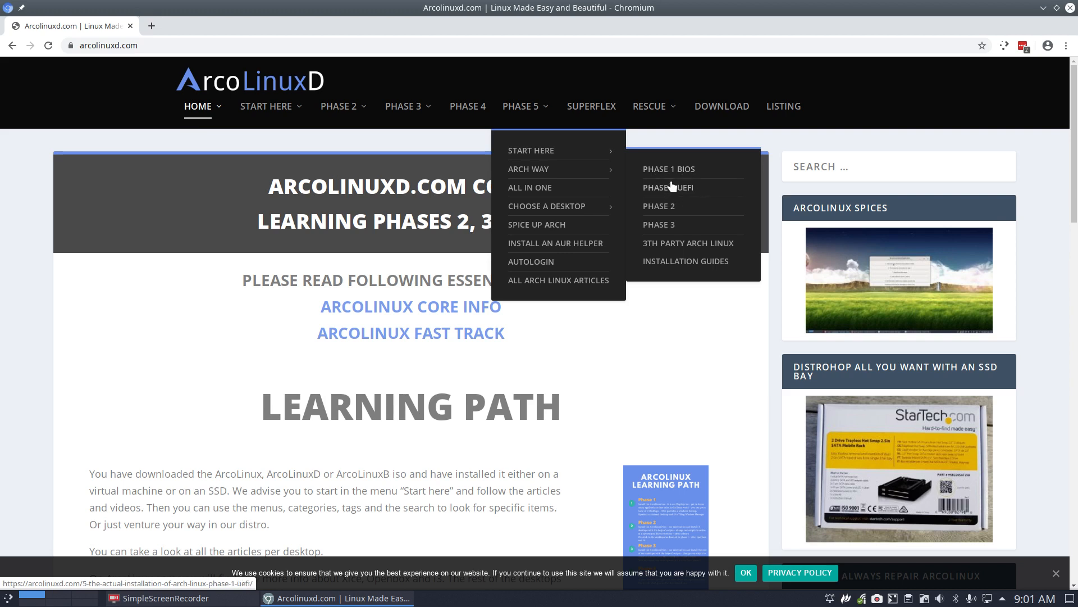
mouse_move(553, 210)
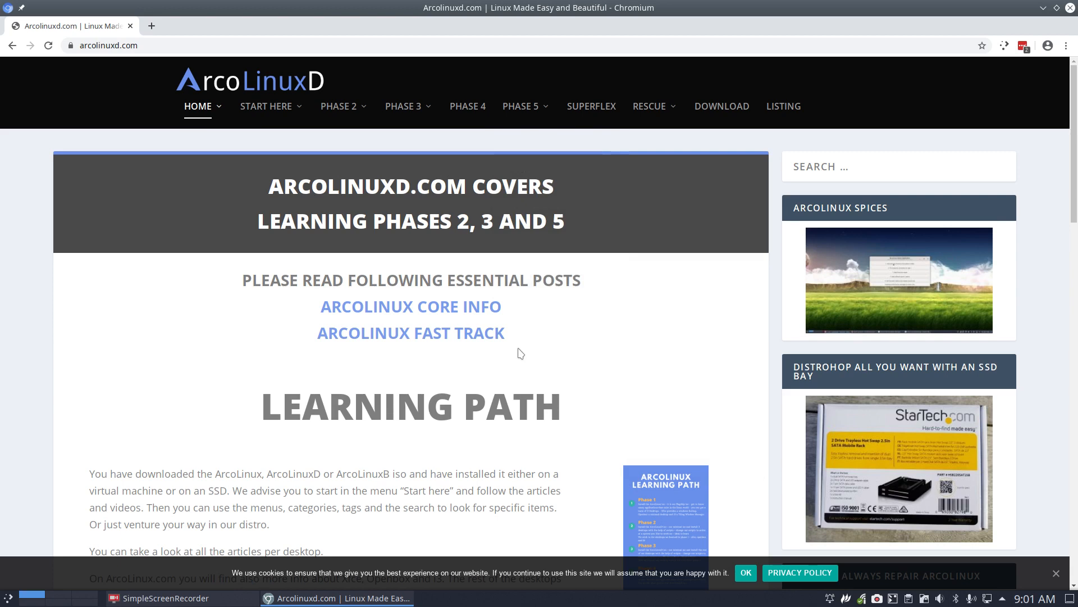
Search for "arch linux" in a new browser tab and open the Download page of archlinux.org.
left_click(152, 26)
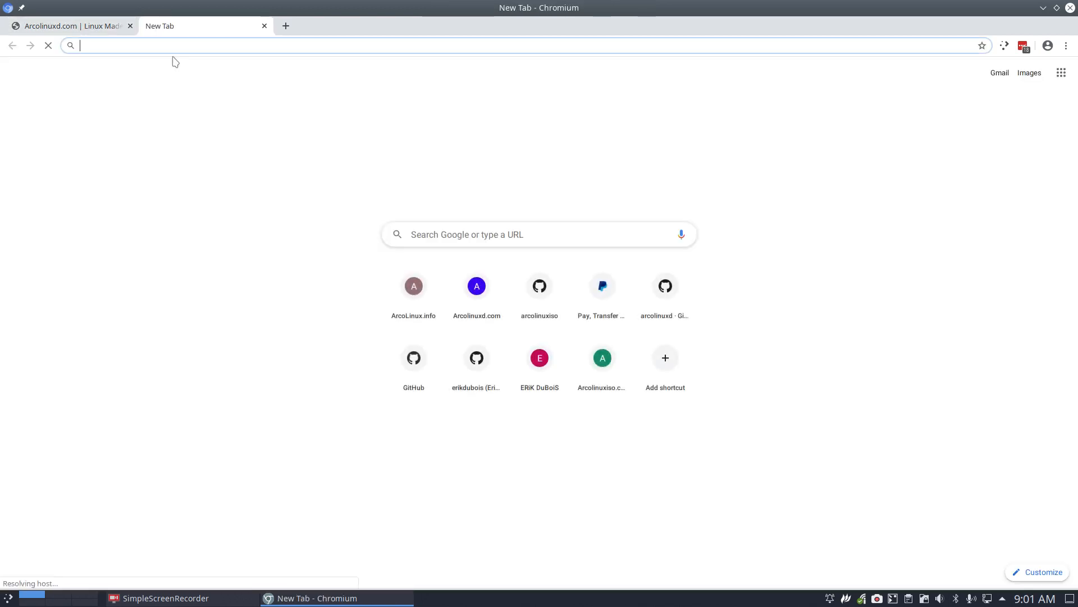
type("arch linux")
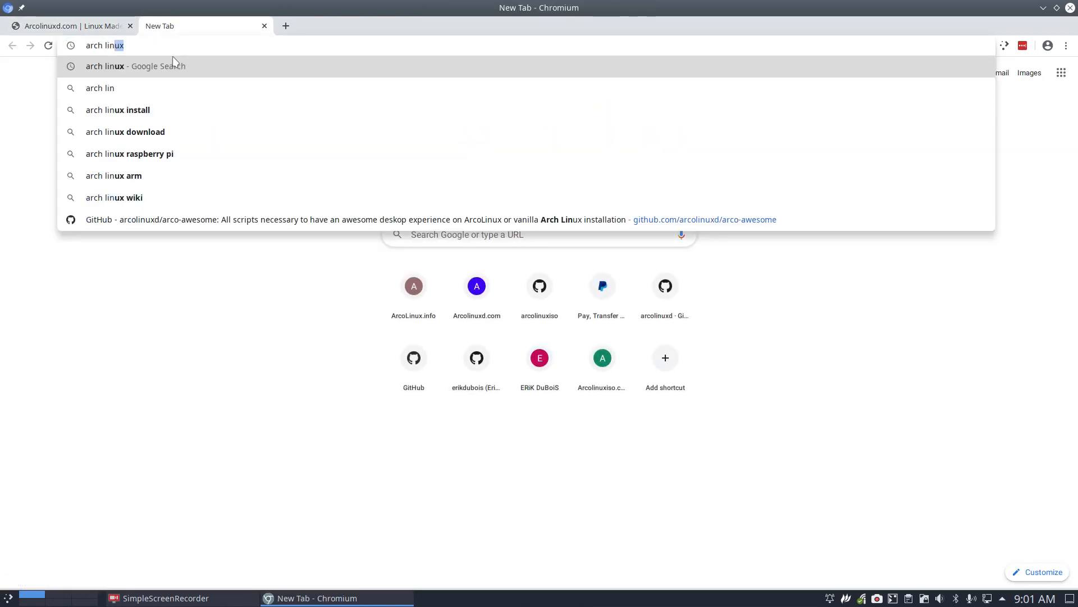
key("Return")
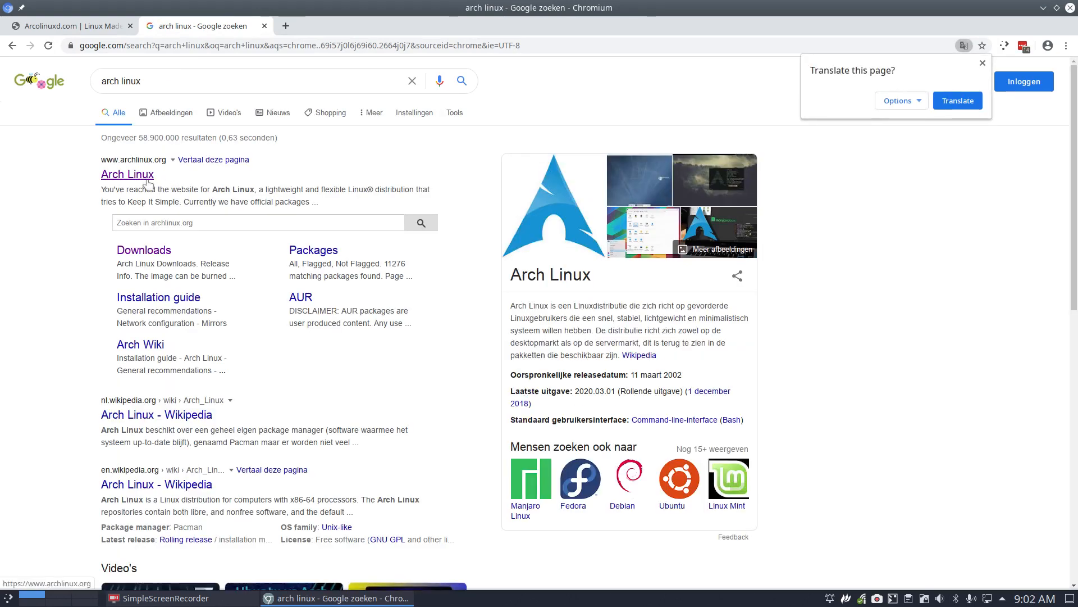
left_click(125, 176)
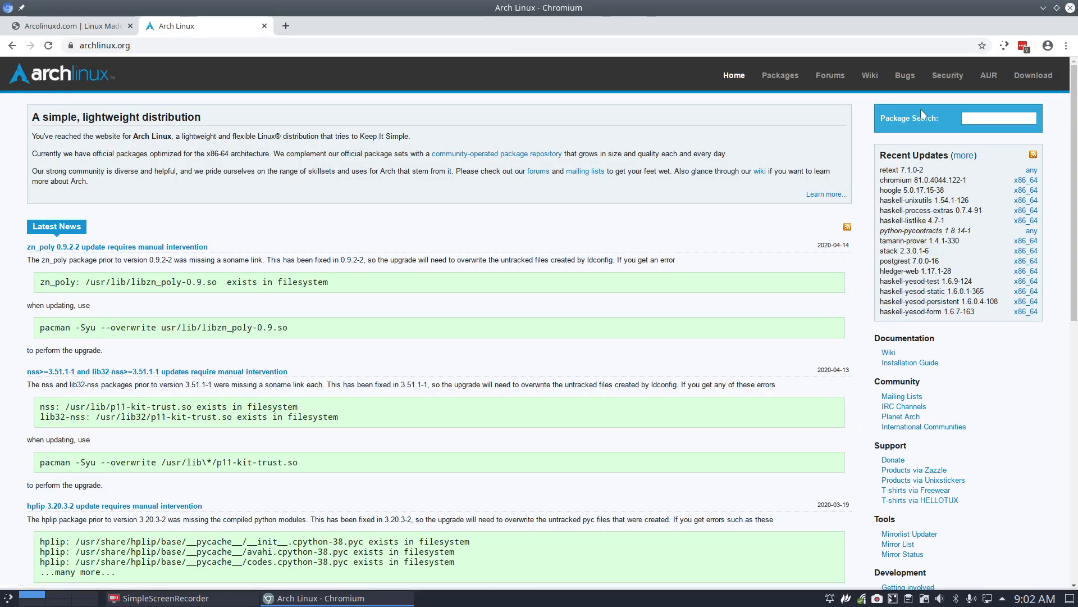
left_click(1014, 78)
Look over the mirror list on the Arch Linux Downloads page and open the torrent for 2020.04.01 in KTorrent.
scroll(285, 311, "down", 7)
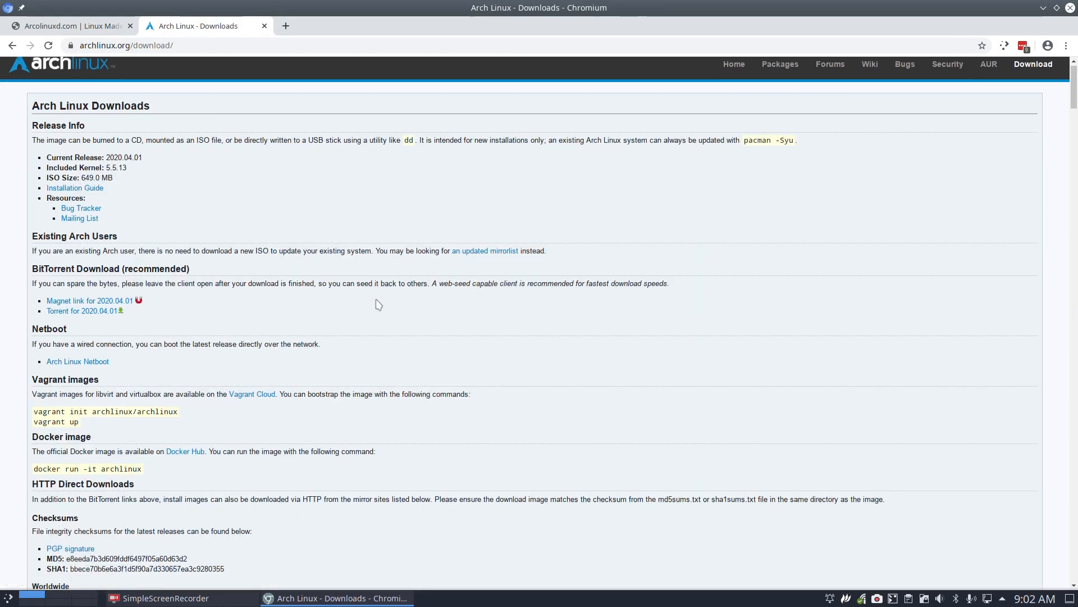
scroll(285, 310, "down", 8)
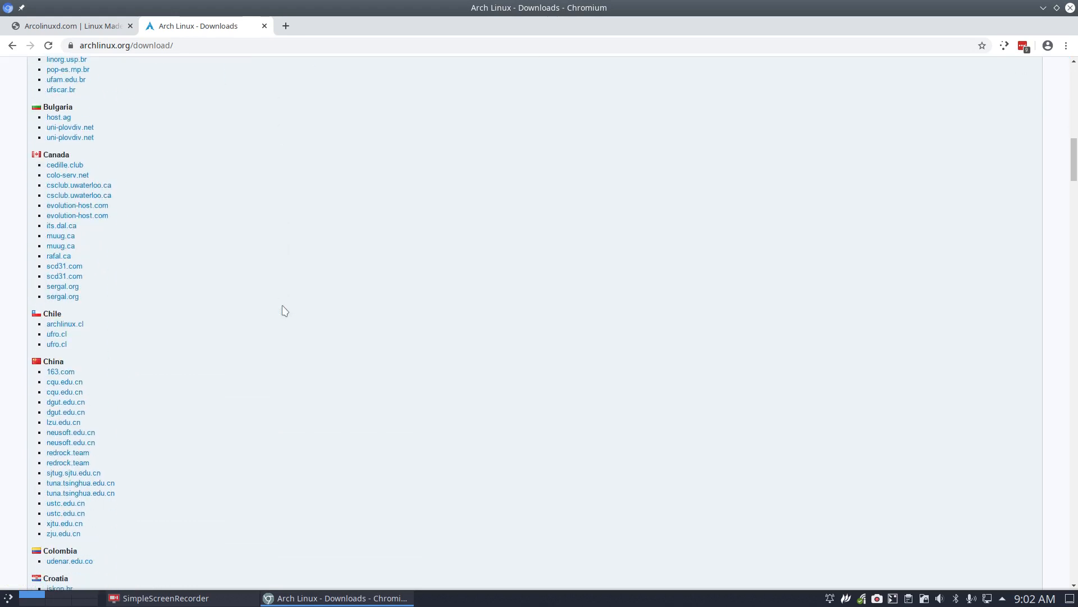
scroll(285, 311, "down", 3)
scroll(285, 311, "down", 5)
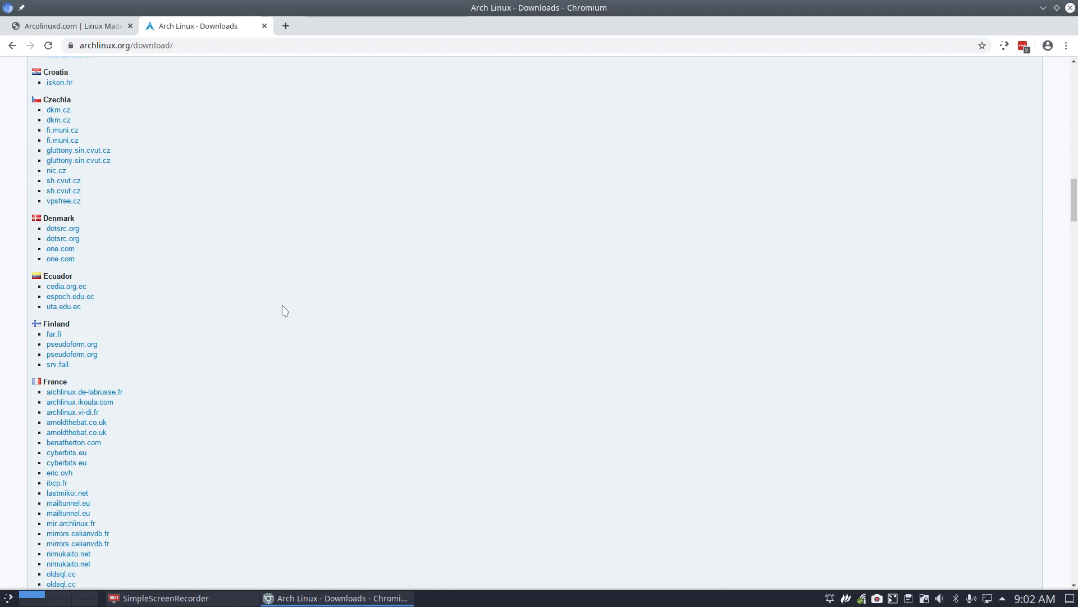
scroll(284, 311, "up", 20)
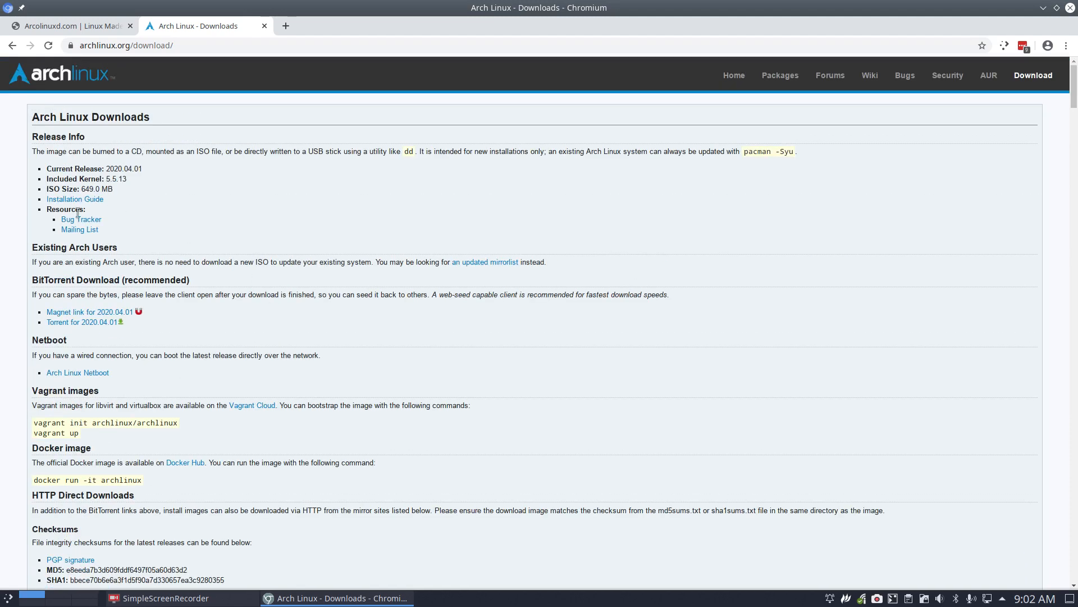
left_click(84, 323)
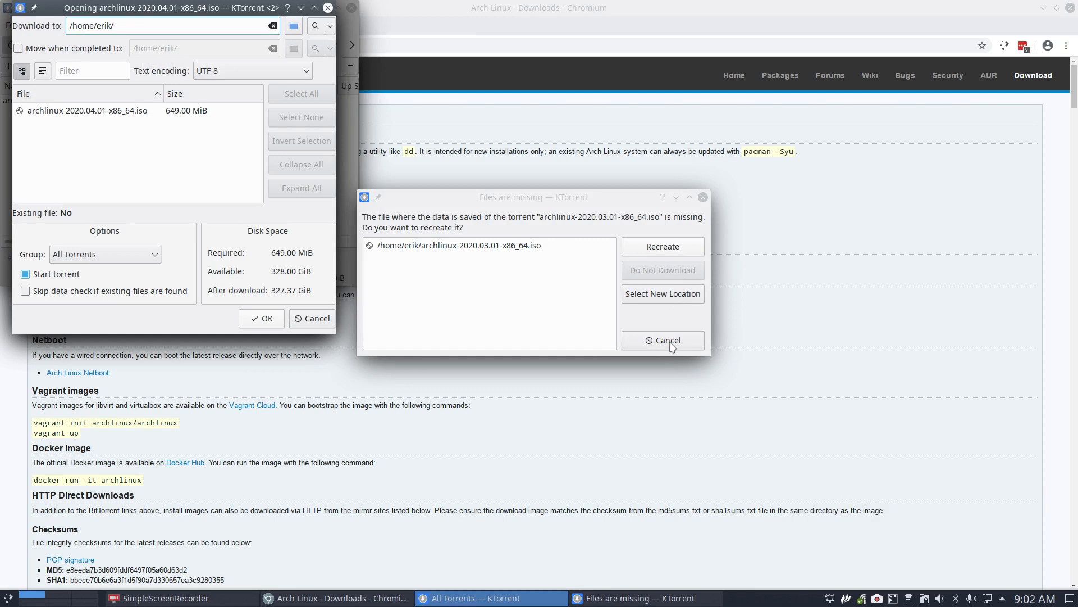
Move the overlapping KTorrent dialogs apart and cancel recreating the missing archlinux-2020.03.01-x86_64.iso file.
left_click_drag(643, 201, 630, 209)
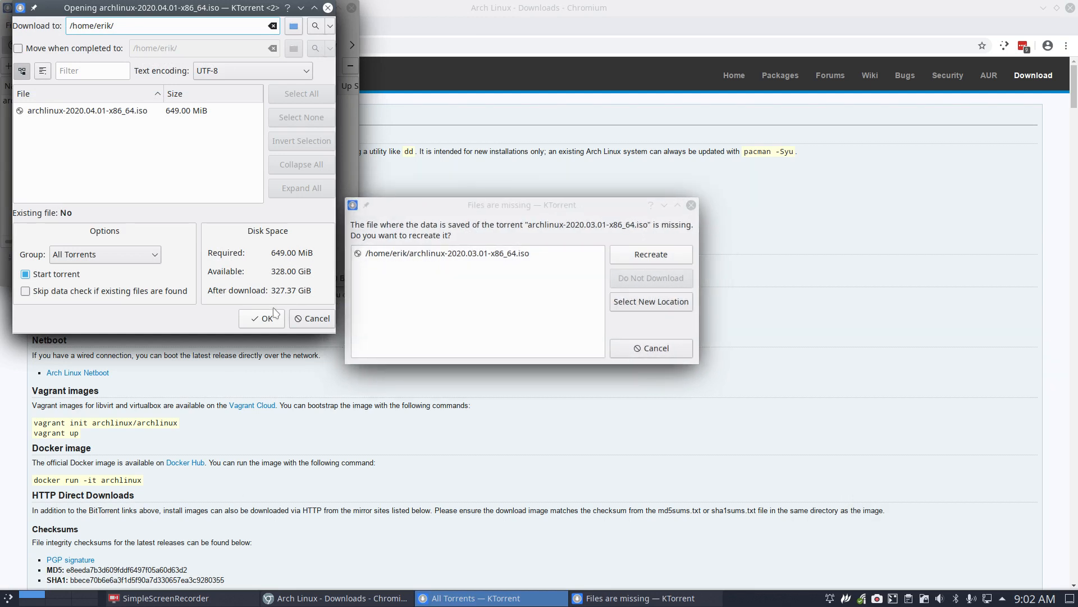
left_click(377, 305)
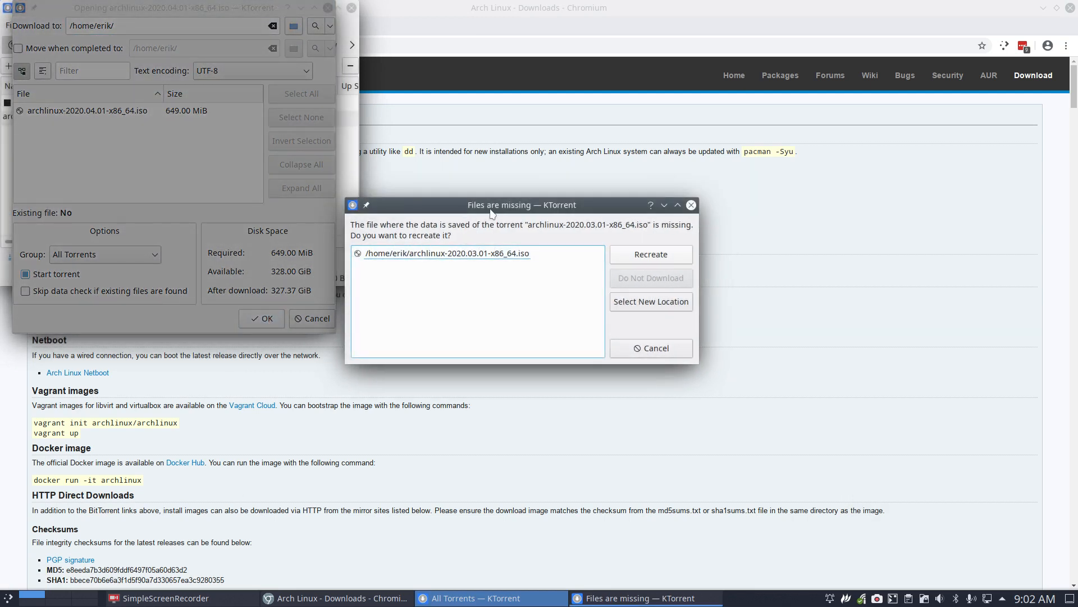
left_click_drag(497, 201, 588, 141)
left_click_drag(234, 8, 549, 204)
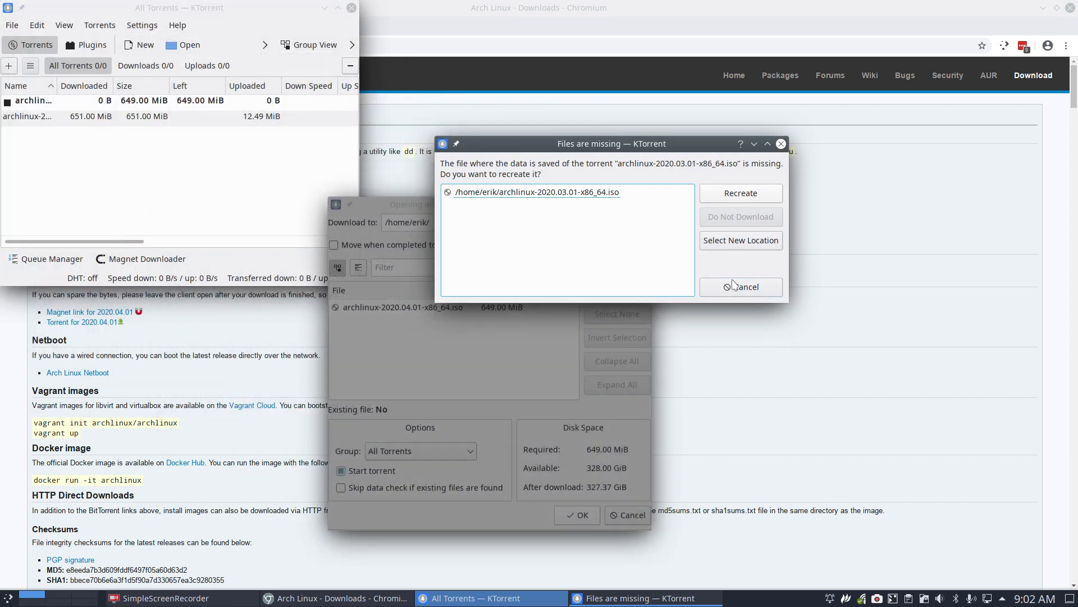
left_click(725, 287)
Try to add the archlinux-2020.04.01-x86_64.iso torrent with the home folder as download location, and close the opening dialog.
left_click(583, 515)
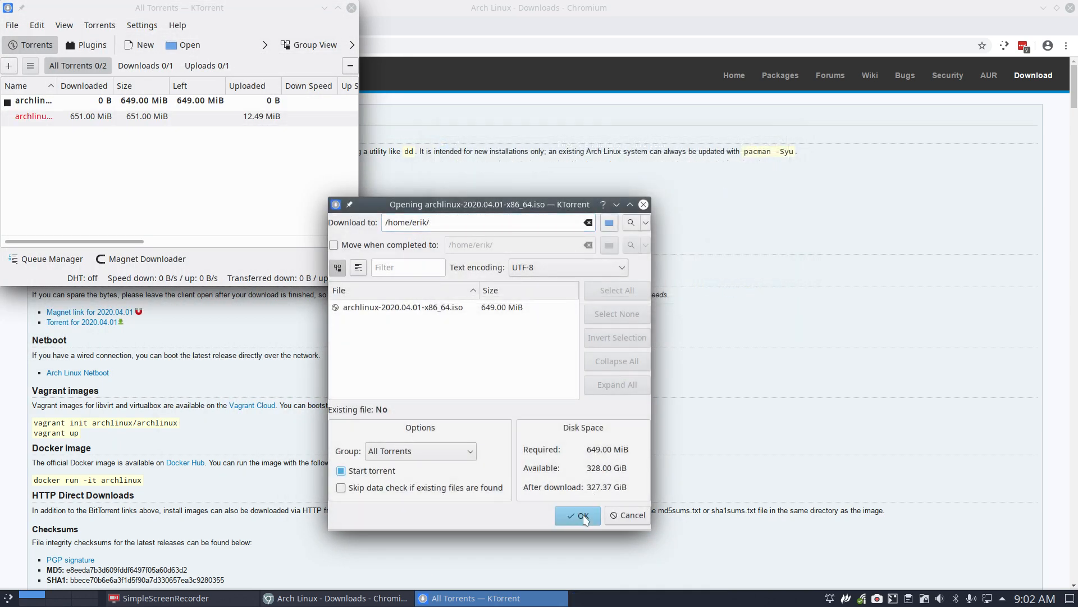
left_click(558, 447)
left_click(574, 518)
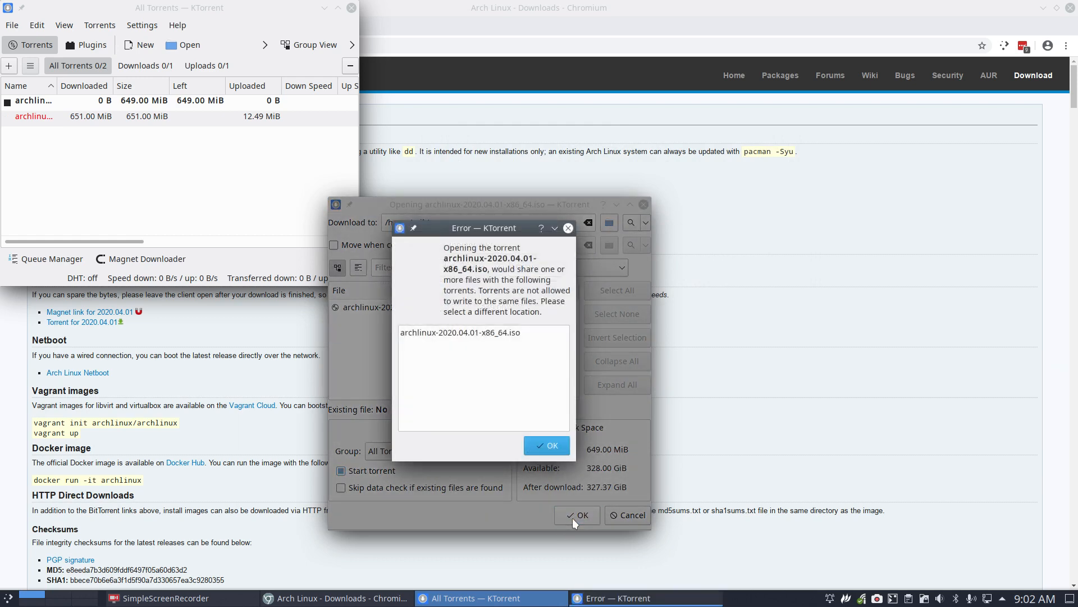
left_click(544, 449)
left_click(644, 205)
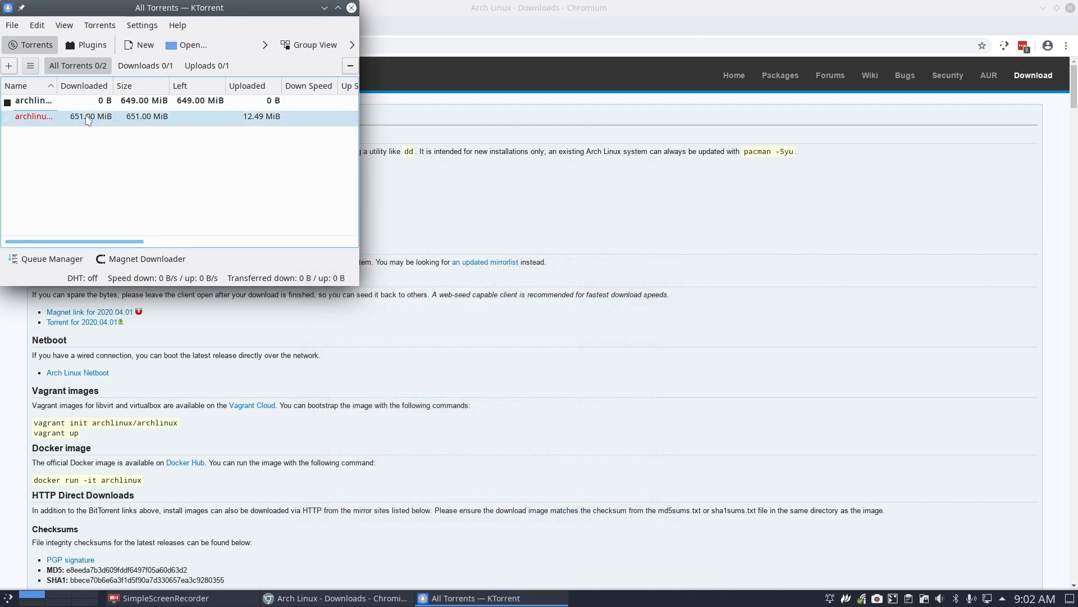
Remove the archlinux-2020.03.01-x86_64.iso torrent together with its data from KTorrent.
left_click(100, 104)
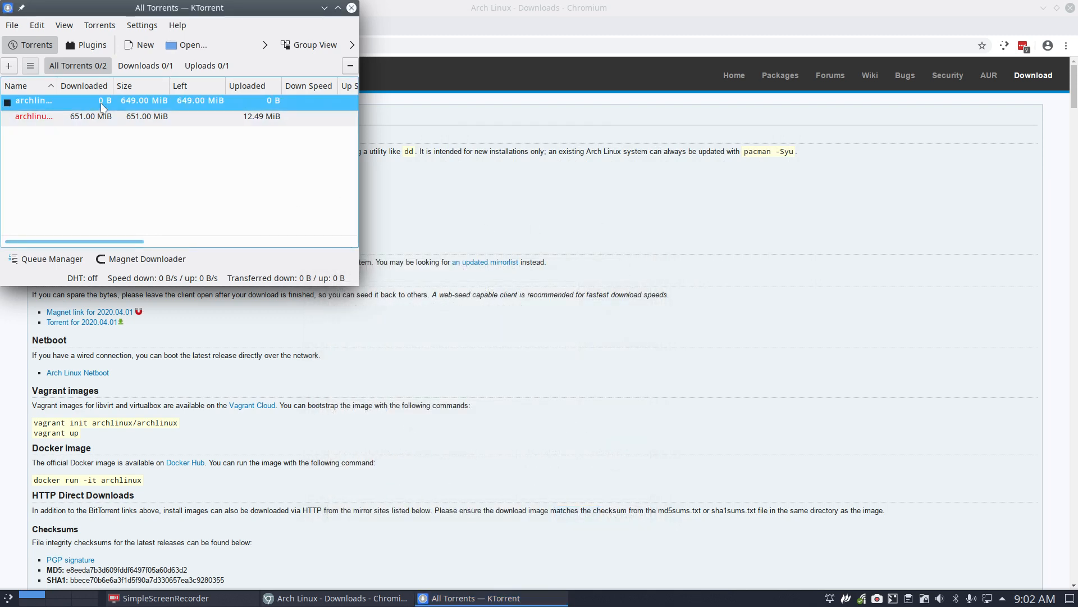
left_click(114, 117)
right_click(143, 115)
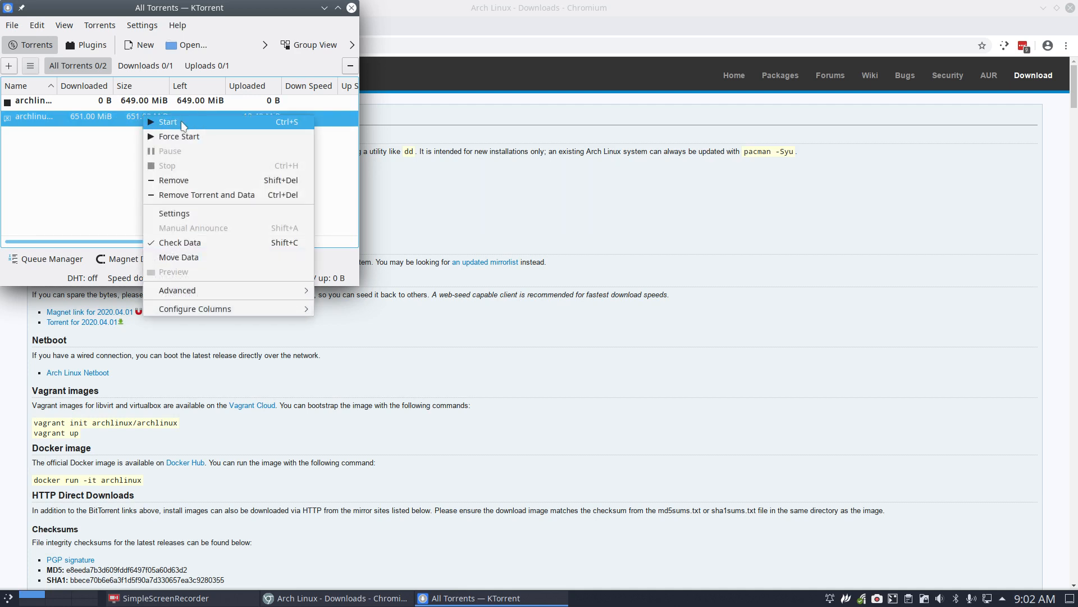
left_click(249, 198)
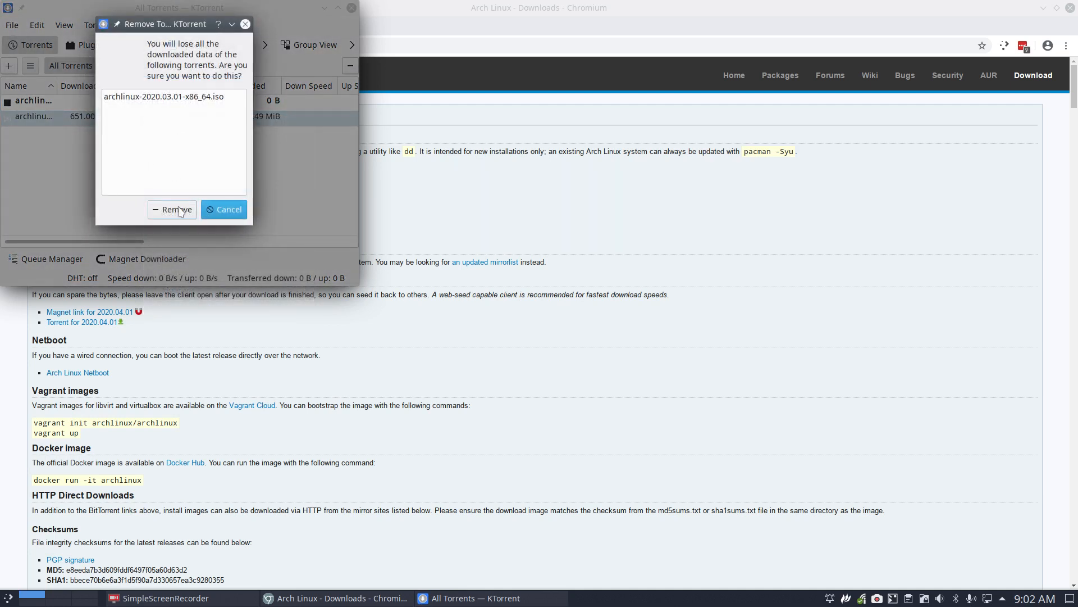
left_click(177, 209)
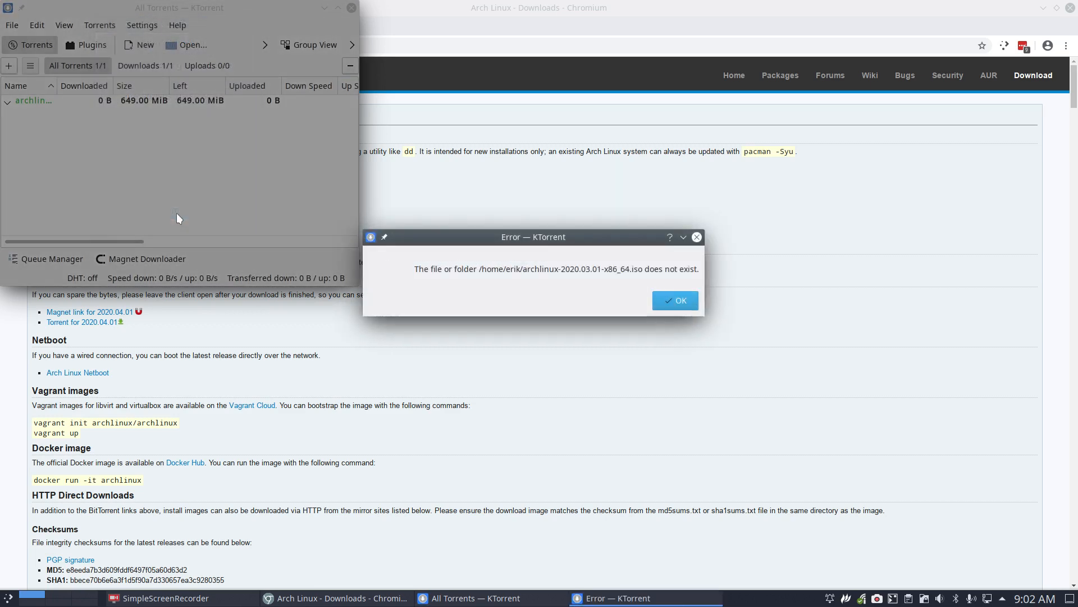
left_click(677, 299)
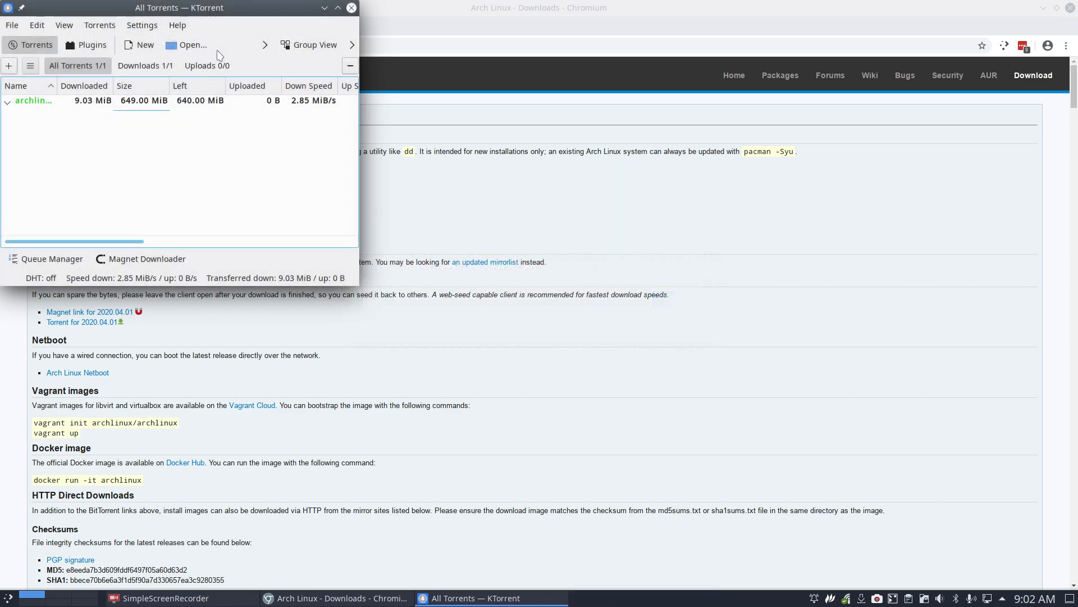
Move the KTorrent window toward the middle of the desktop and widen both its Name column and the window.
left_click_drag(201, 5, 504, 65)
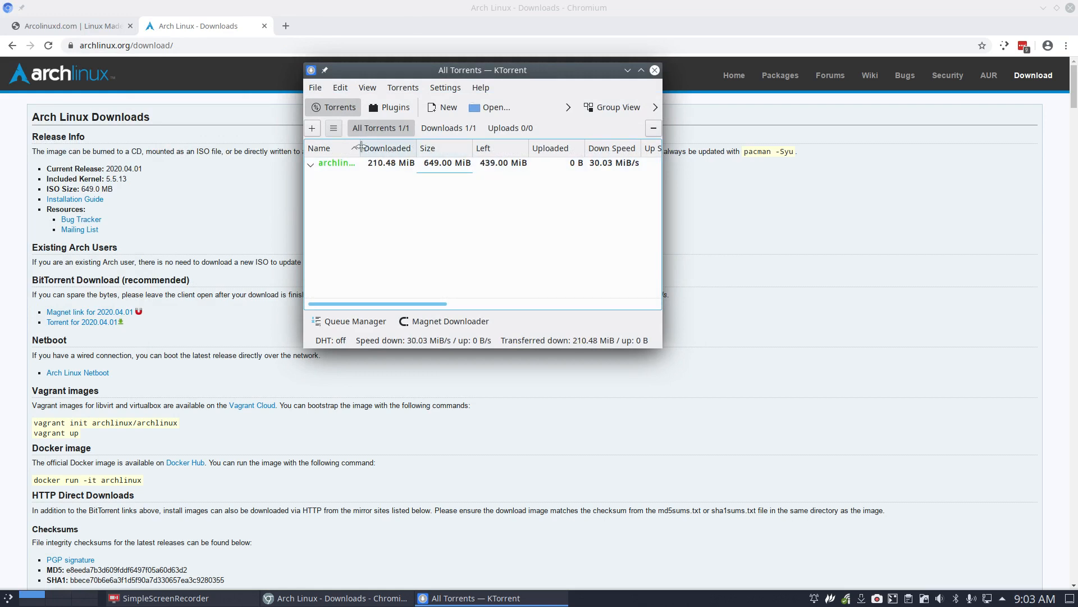
left_click_drag(361, 148, 444, 148)
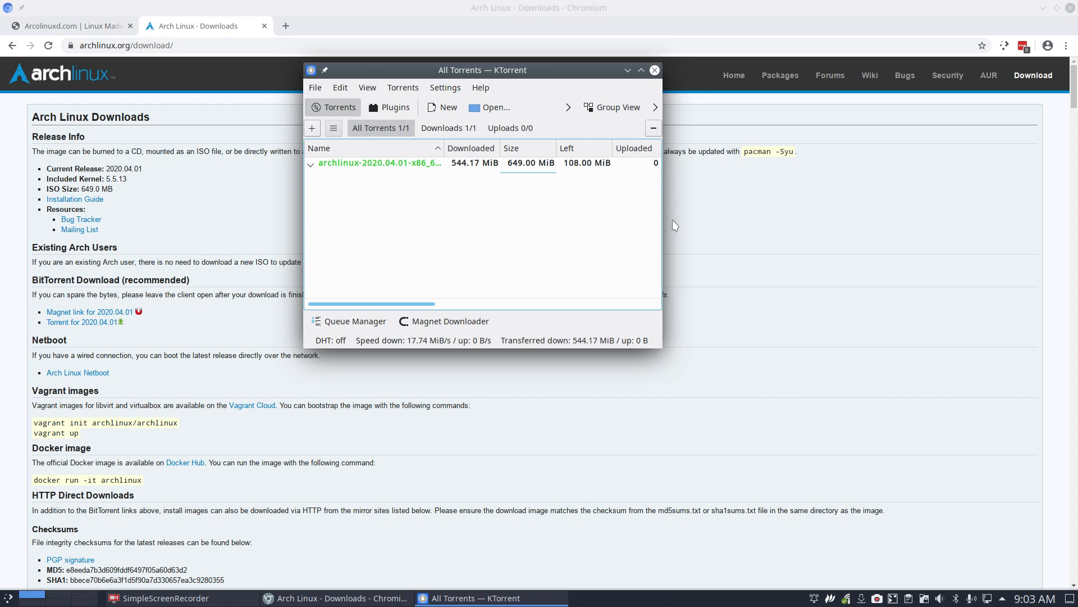
left_click_drag(665, 220, 838, 216)
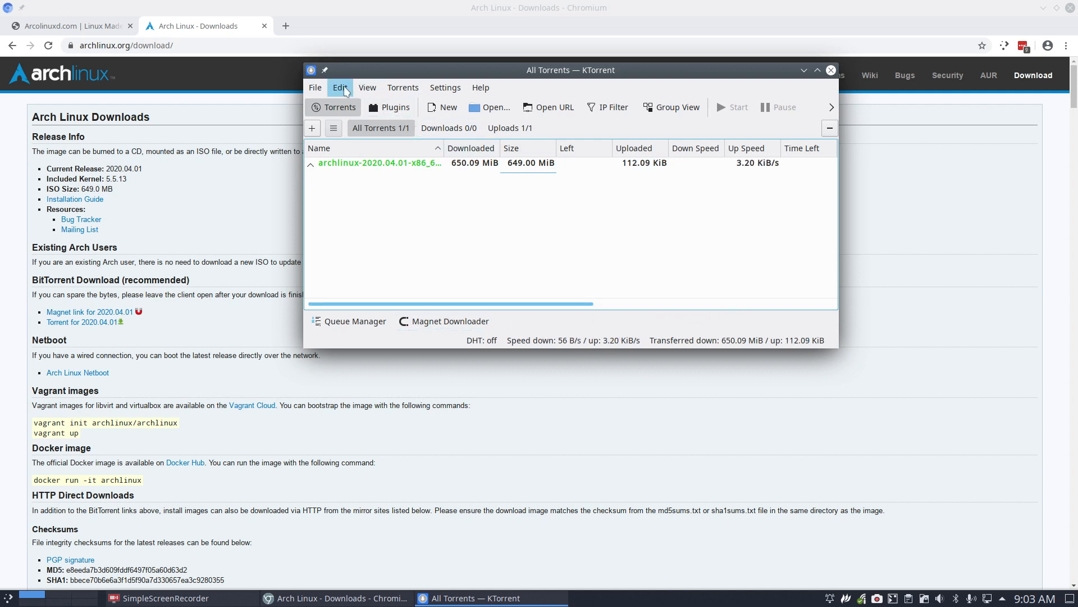
Look through KTorrent's view, settings and file commands, and close its window.
left_click(369, 89)
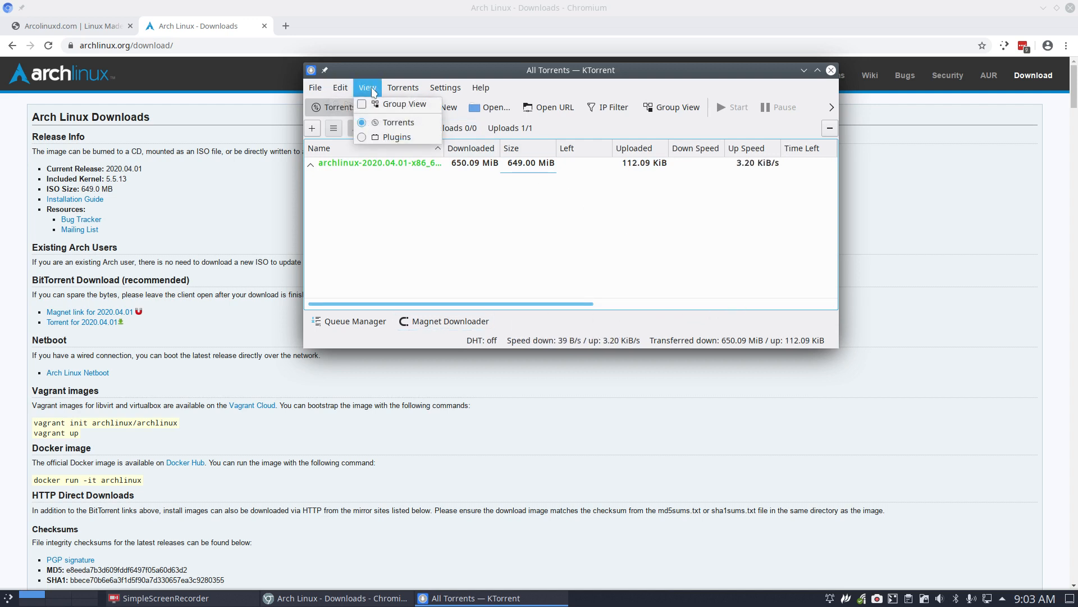
mouse_move(406, 94)
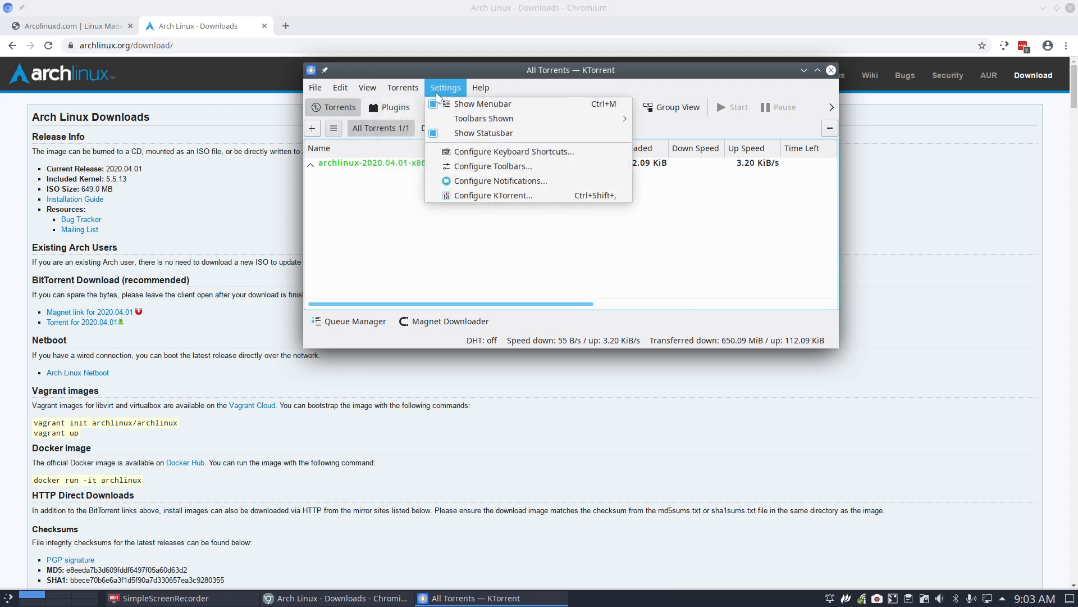
left_click(492, 89)
left_click(315, 89)
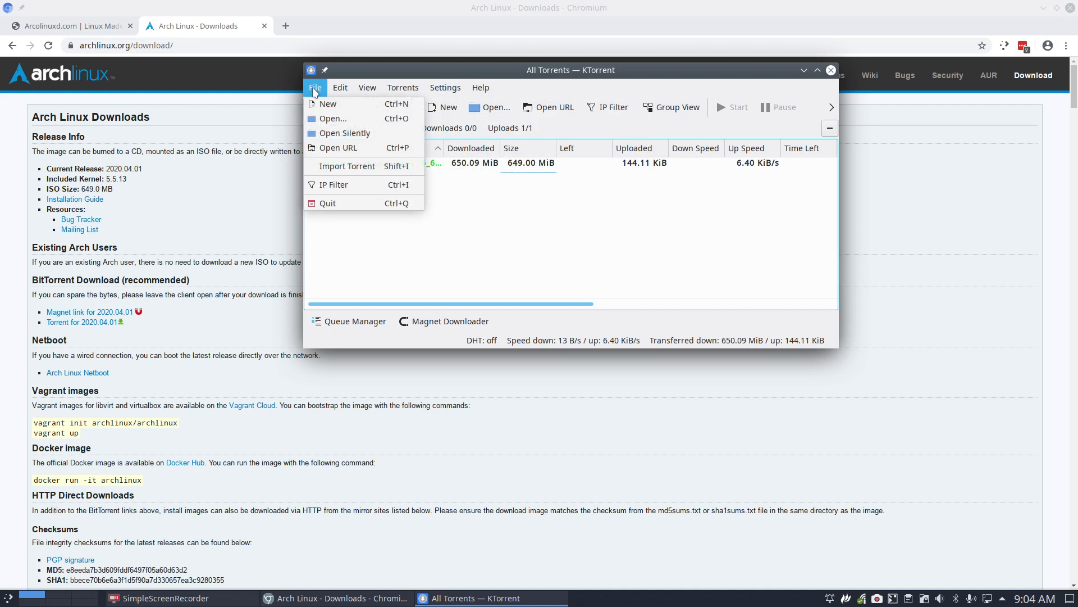
left_click(569, 227)
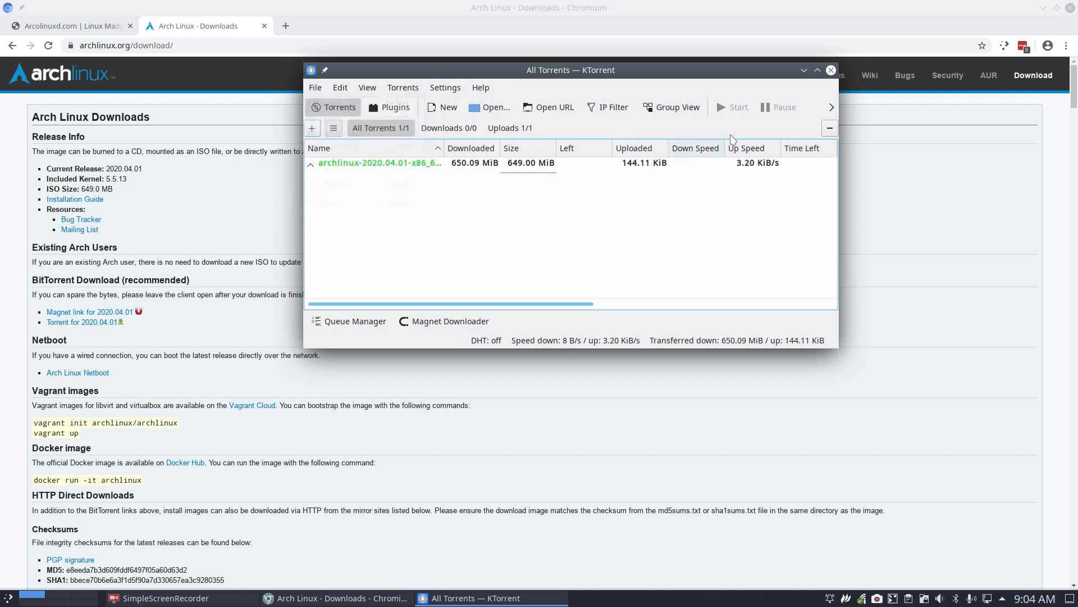
left_click(831, 70)
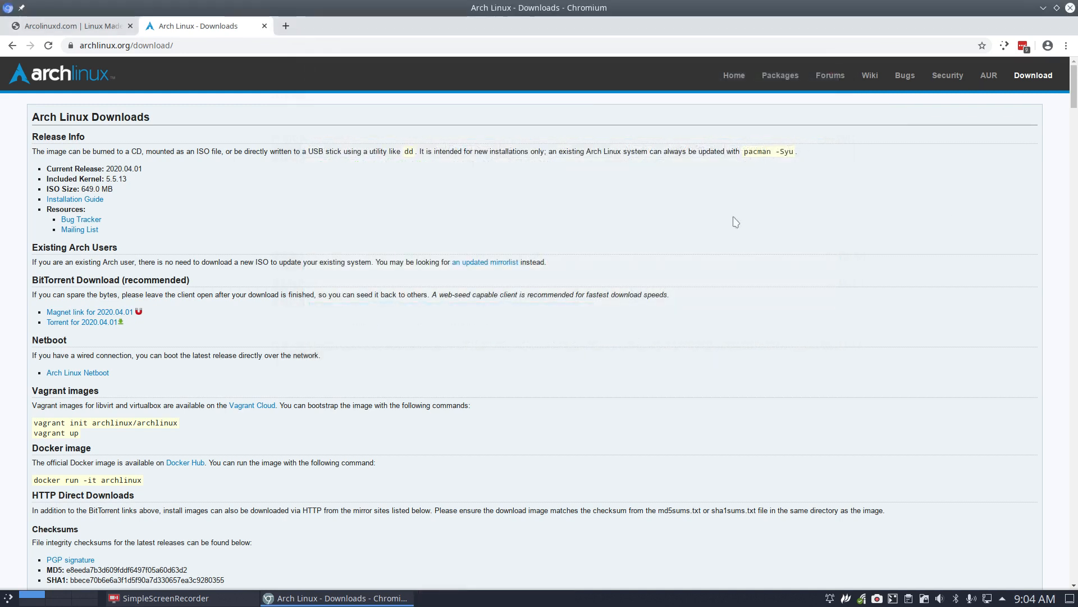
Minimize the browser and switch to the Oracle VM VirtualBox Manager in a maximized window.
left_click(1044, 8)
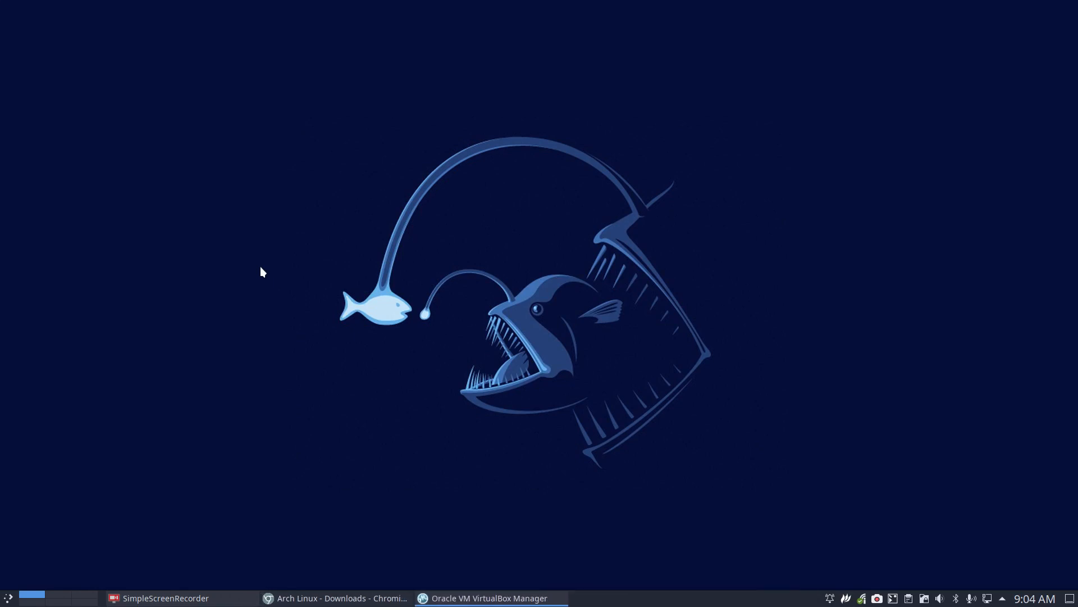
left_click_drag(1077, 51, 510, 152)
double_click(502, 153)
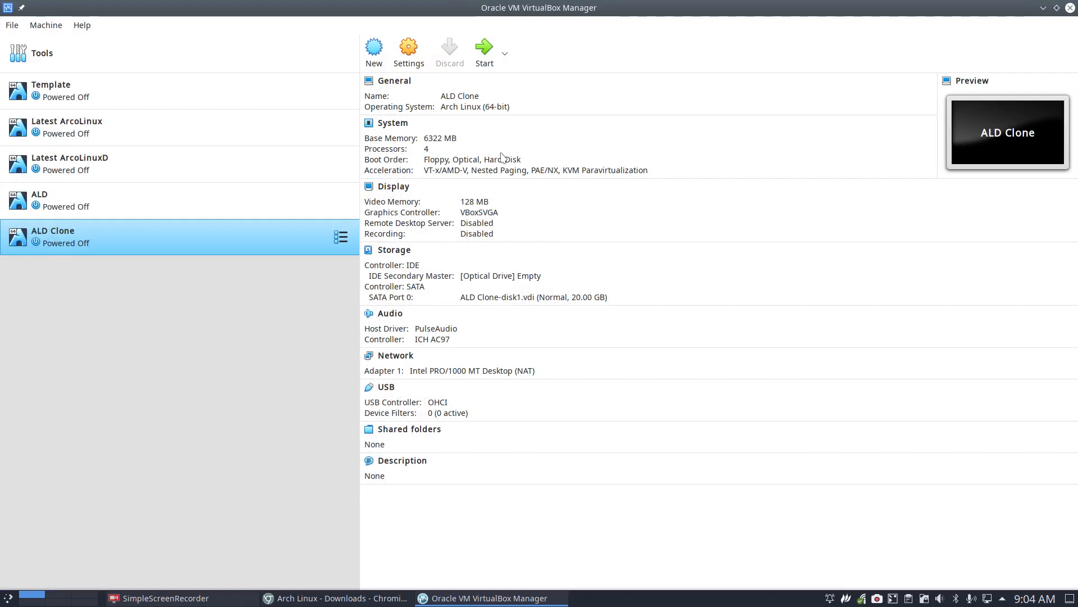
Clone the Template virtual machine under the name Arch Linux with the default clone options.
right_click(88, 91)
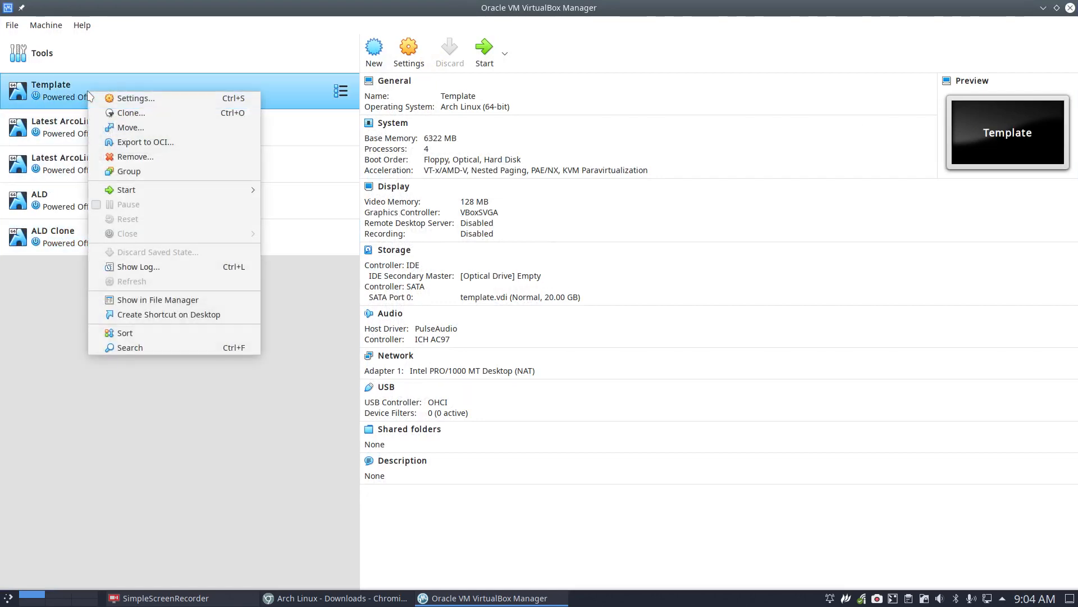
left_click(131, 113)
type("Arc")
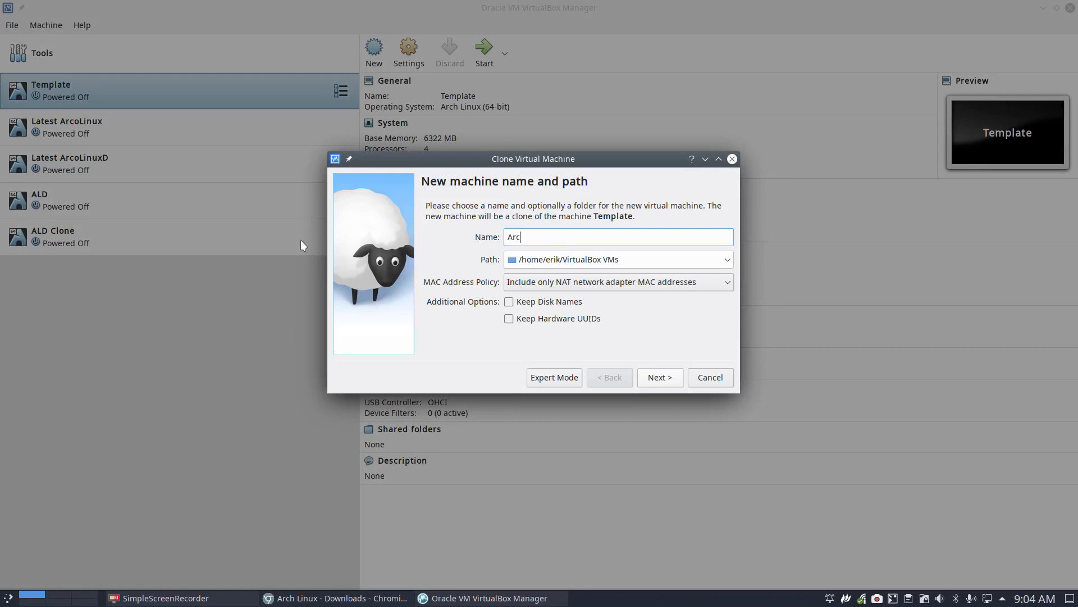
type("h Linux")
key("Return")
key("Return")
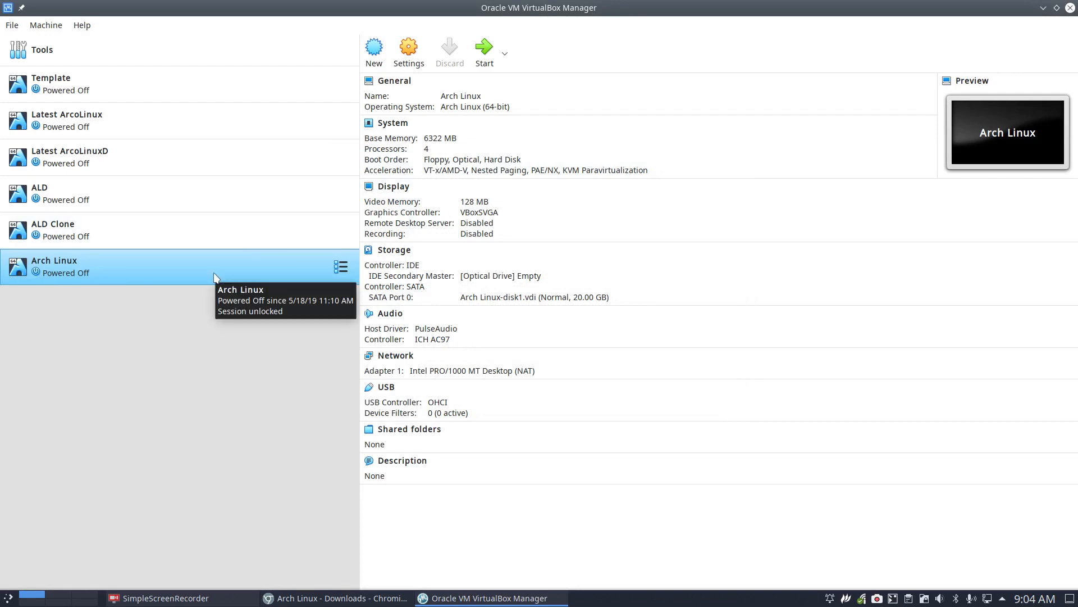
Attach archlinux-2020.04.01-x86_64.iso from the home folder to the optical drive of the Arch Linux machine.
left_click(493, 277)
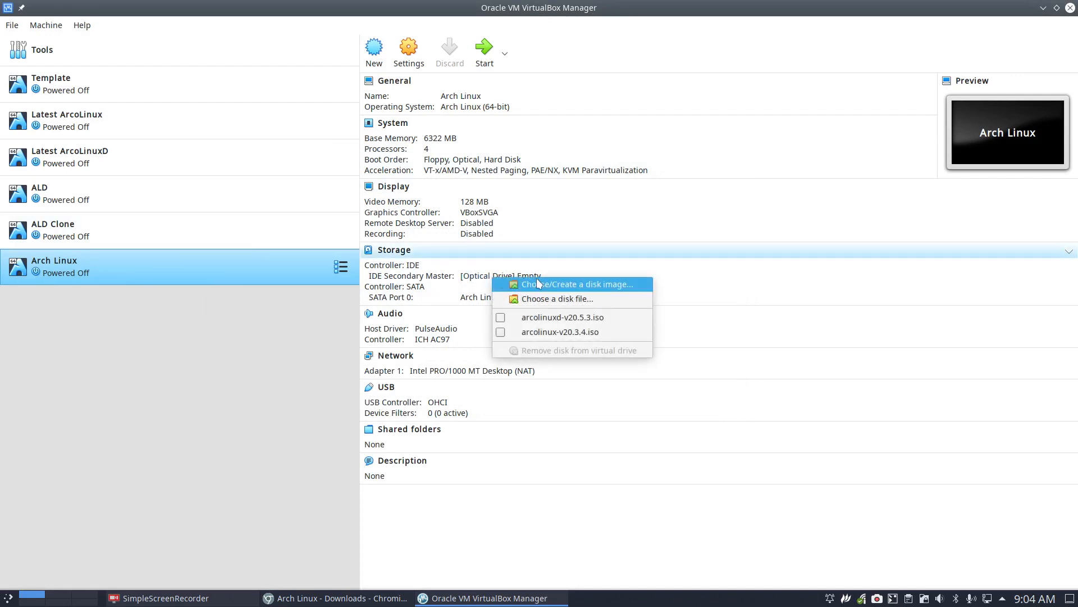
left_click(558, 299)
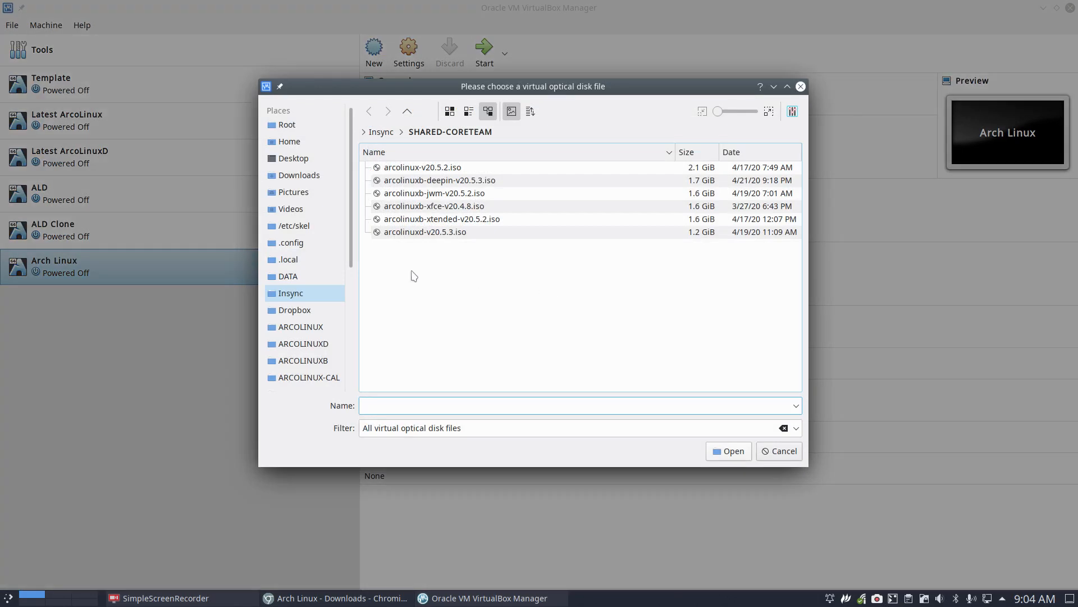
left_click(298, 176)
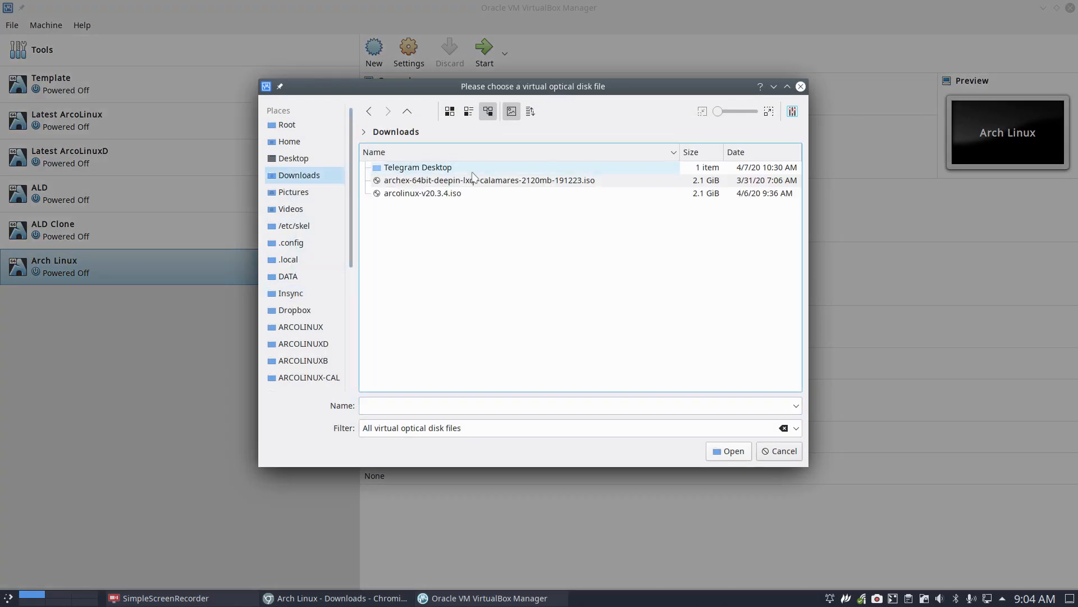
left_click(450, 196)
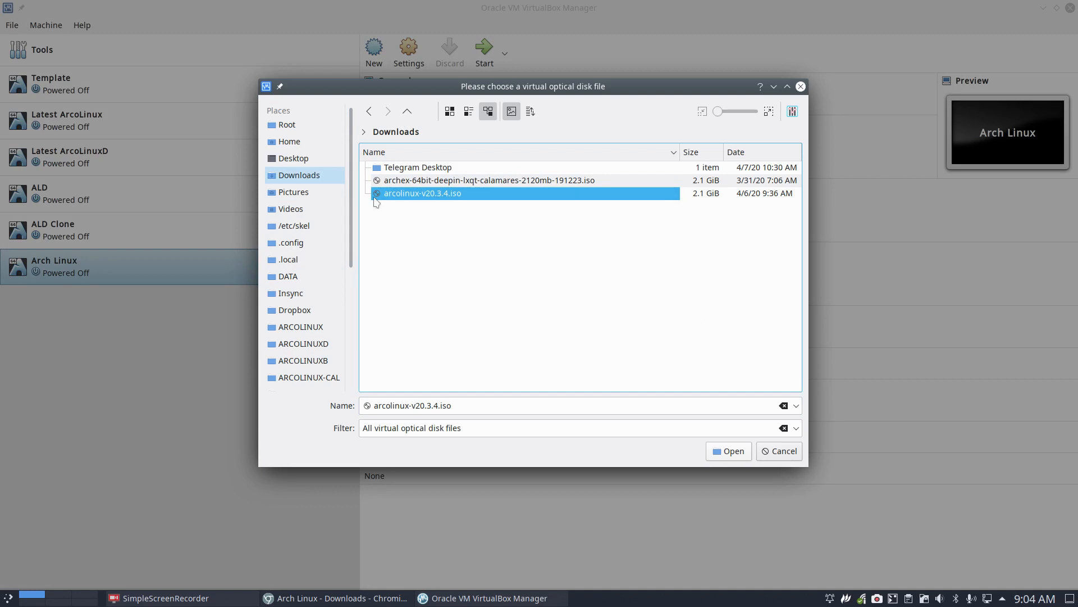
left_click(300, 143)
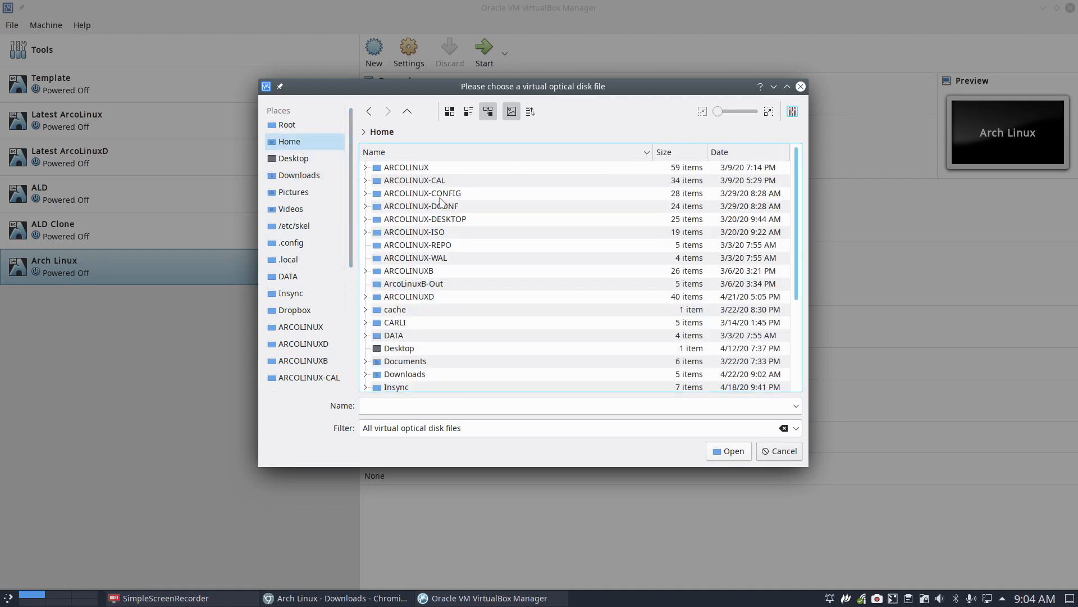
scroll(533, 256, "down", 2)
left_click(449, 386)
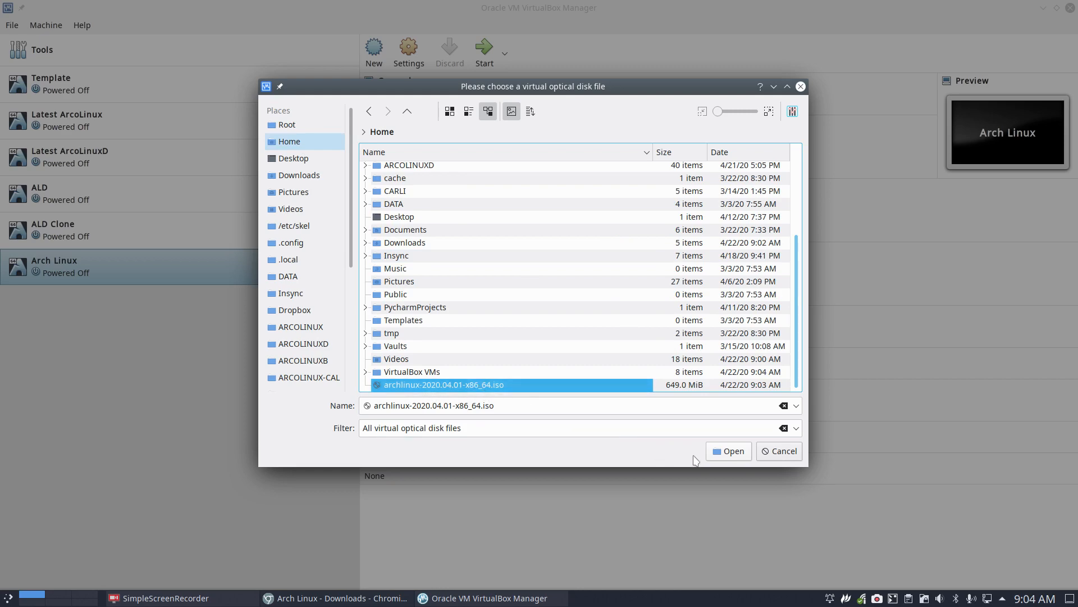
left_click(720, 454)
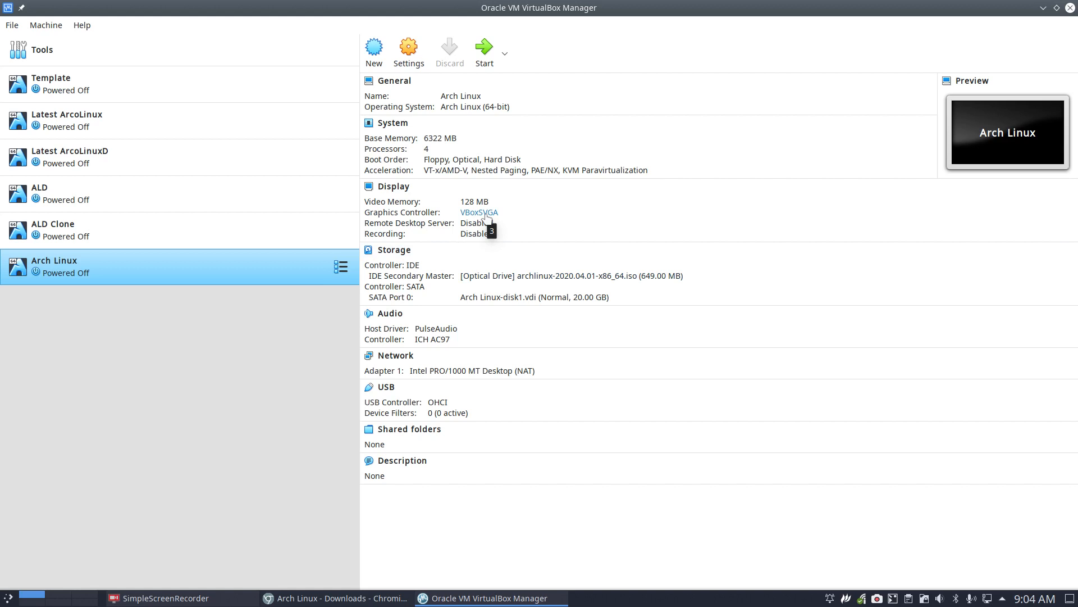
Review the graphics controller choices in the Arch Linux machine's display settings and keep VBoxSVGA.
left_click(407, 63)
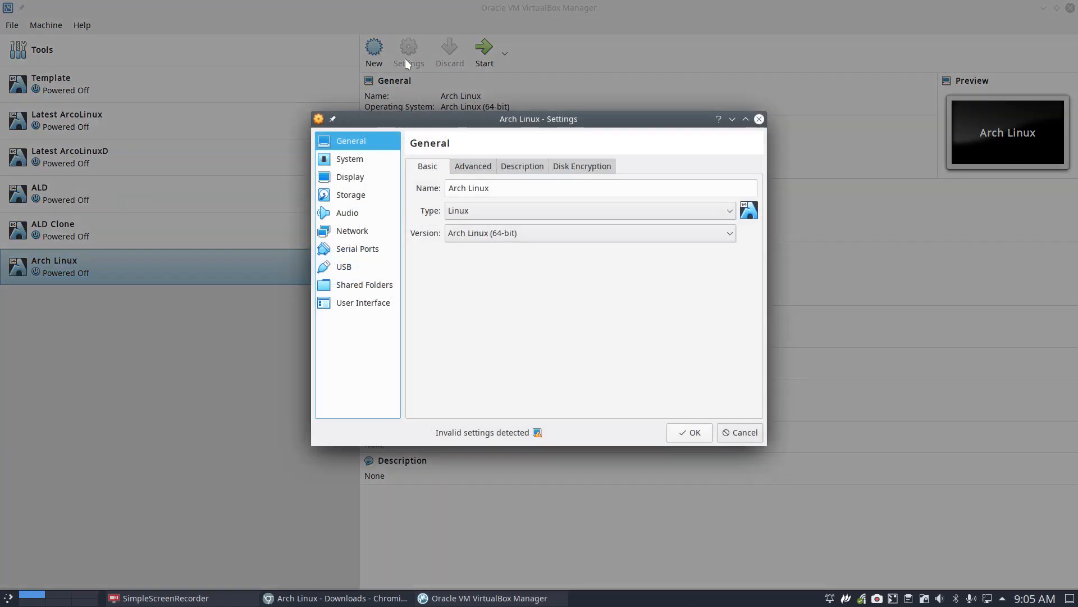
left_click(359, 178)
left_click(530, 275)
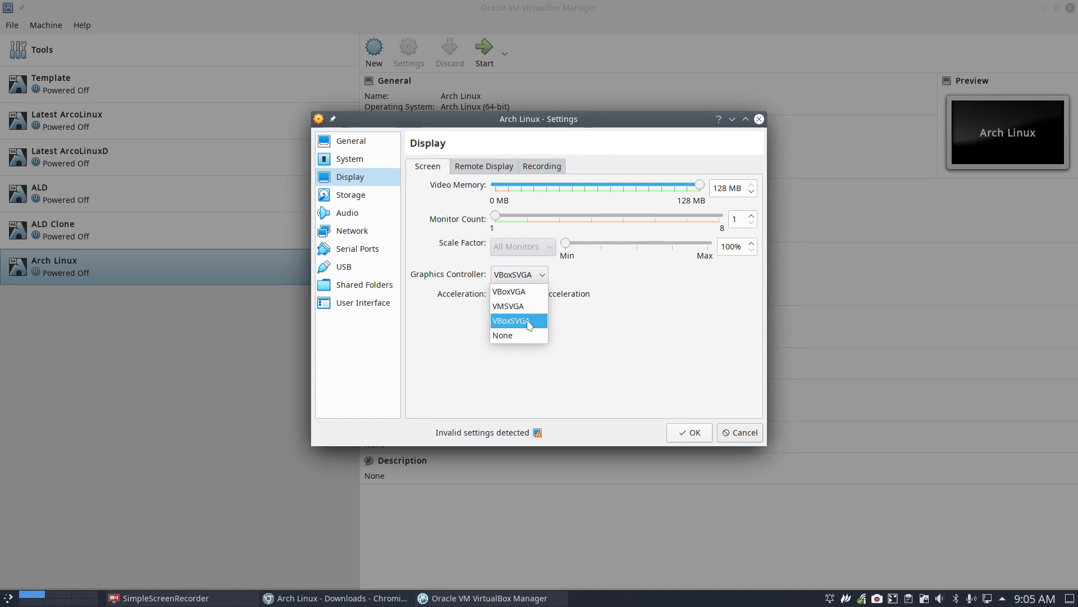
left_click(584, 327)
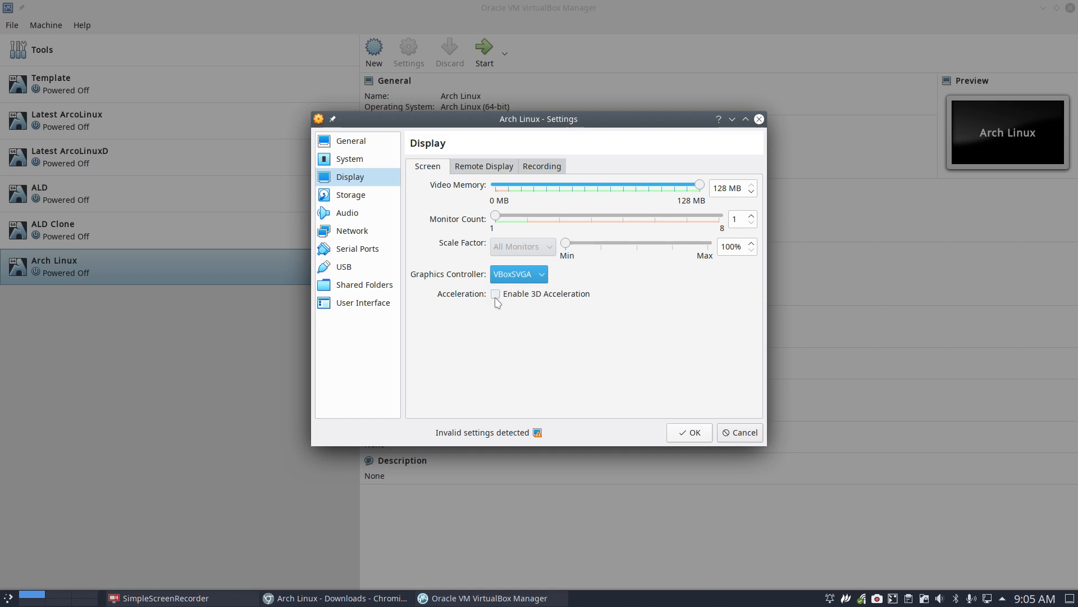
left_click(689, 433)
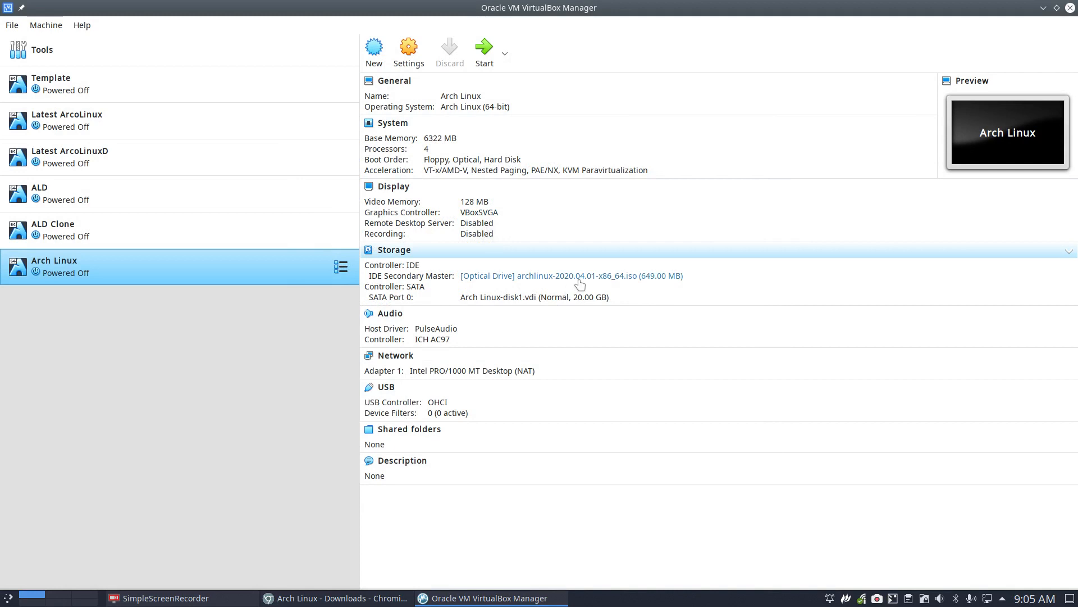
Start the Arch Linux machine, maximize its window, and boot the Arch Linux (x86_64) entry in full screen before returning to windowed view.
double_click(248, 266)
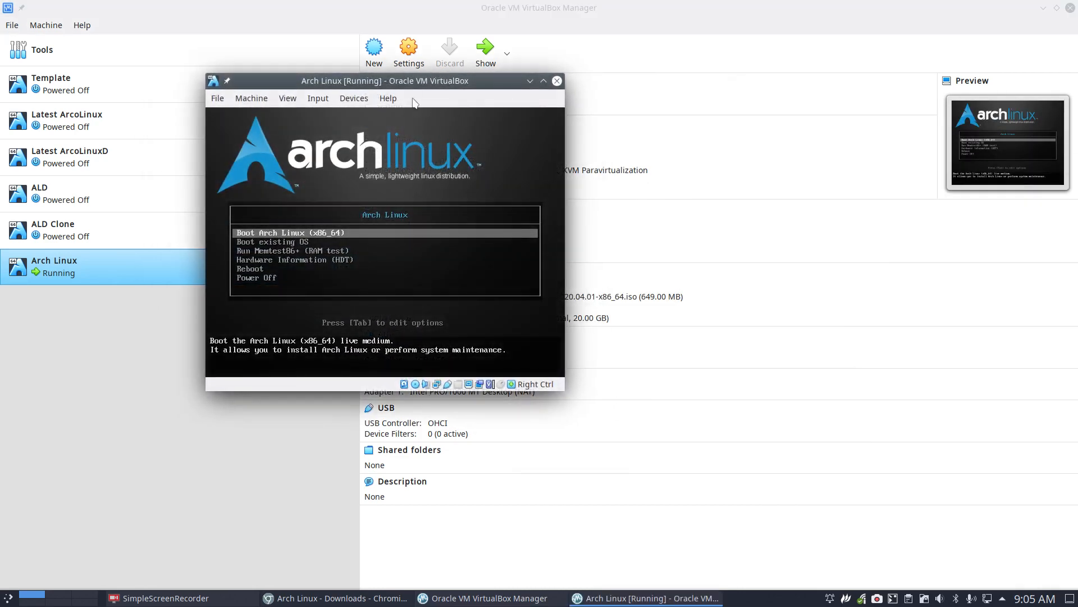
double_click(405, 83)
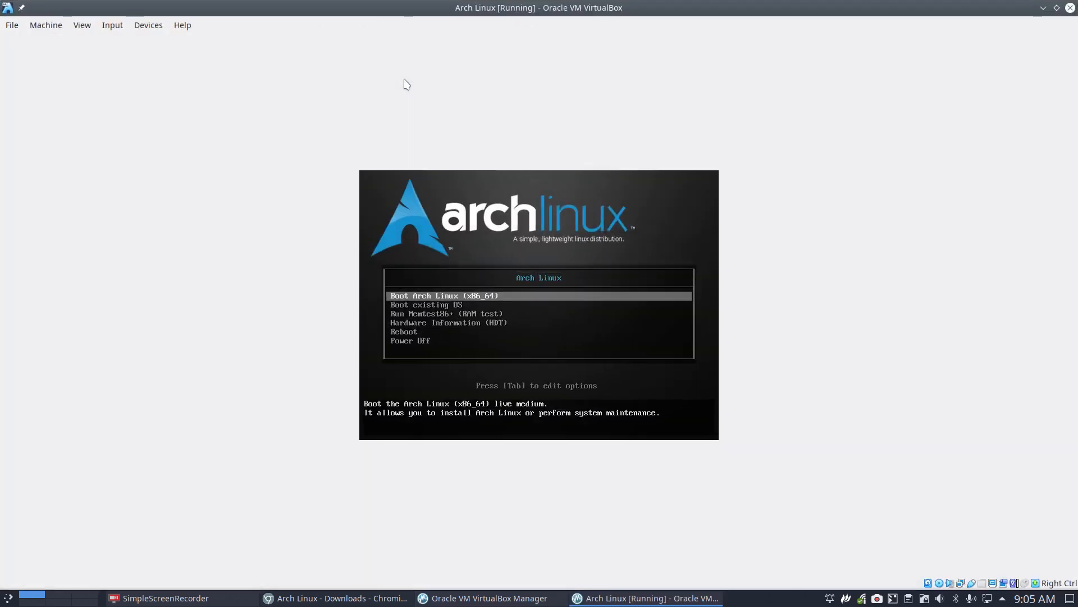
key("Control_R+f")
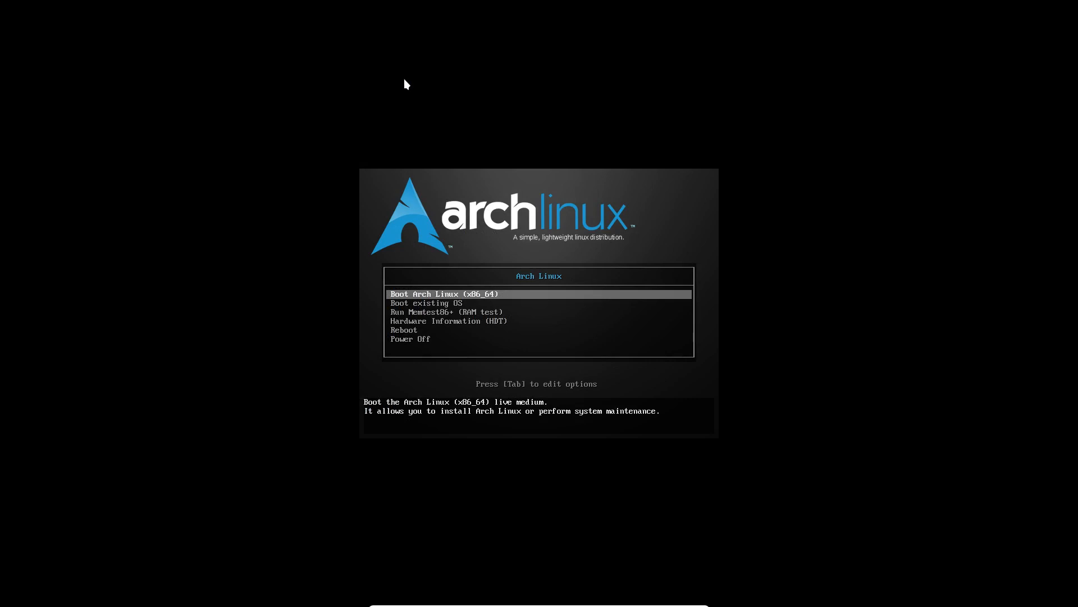
key("Return")
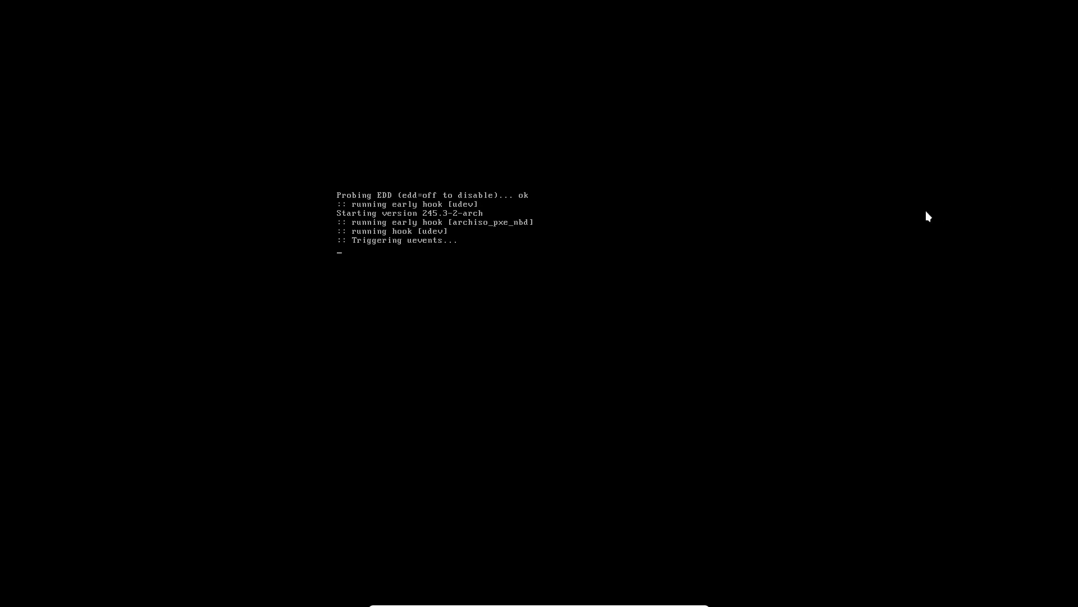
key("Control_R+f")
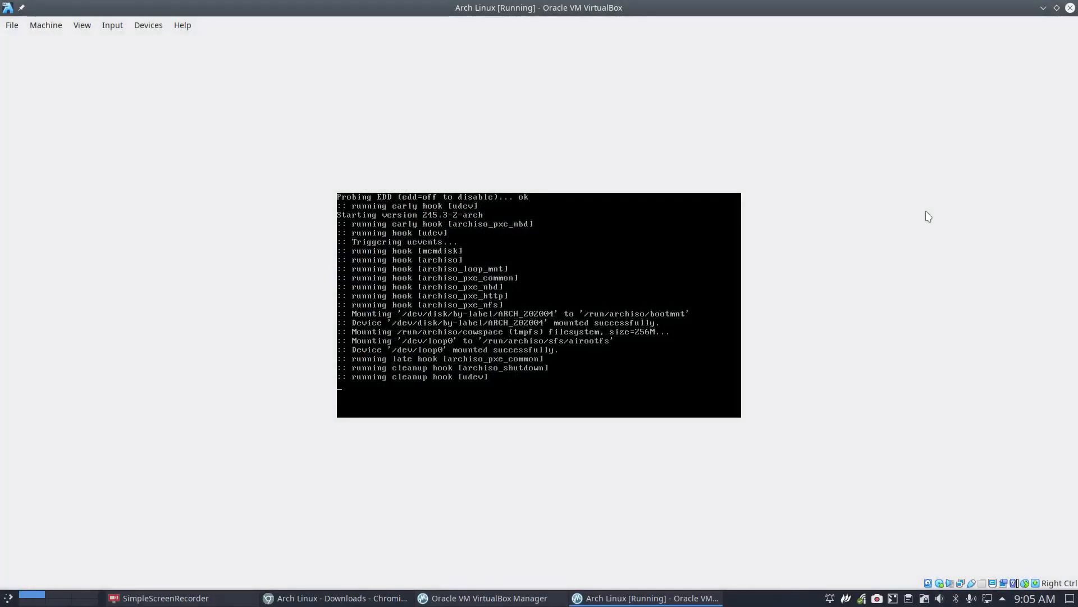
Switch to Chromium and read the boot instructions in ArcoLinuxD's Phase 5 Arch Way guide for Phase 1 UEFI.
left_click(363, 595)
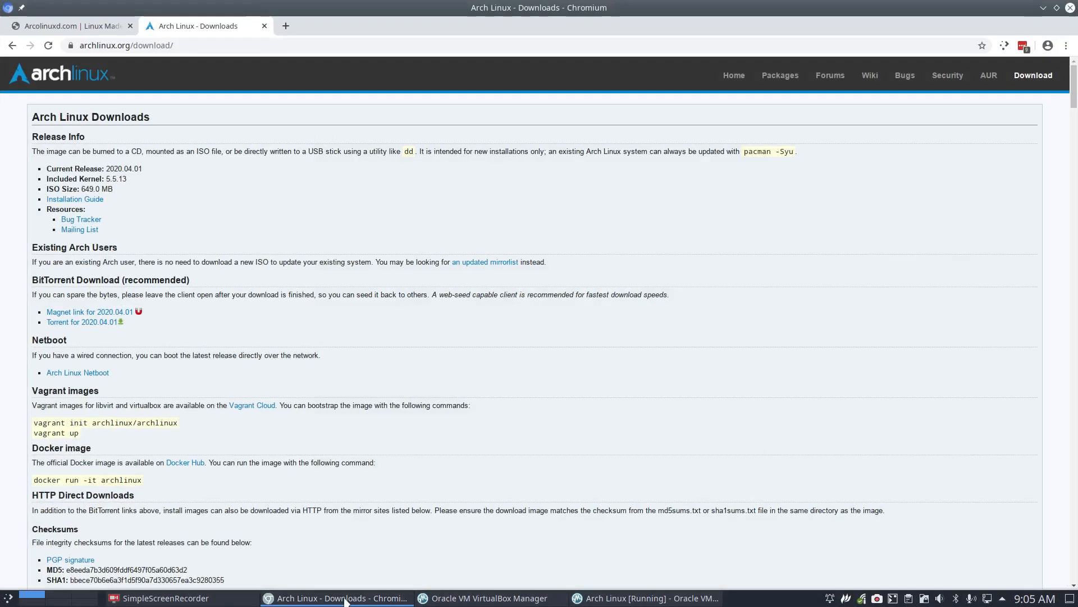
left_click(60, 30)
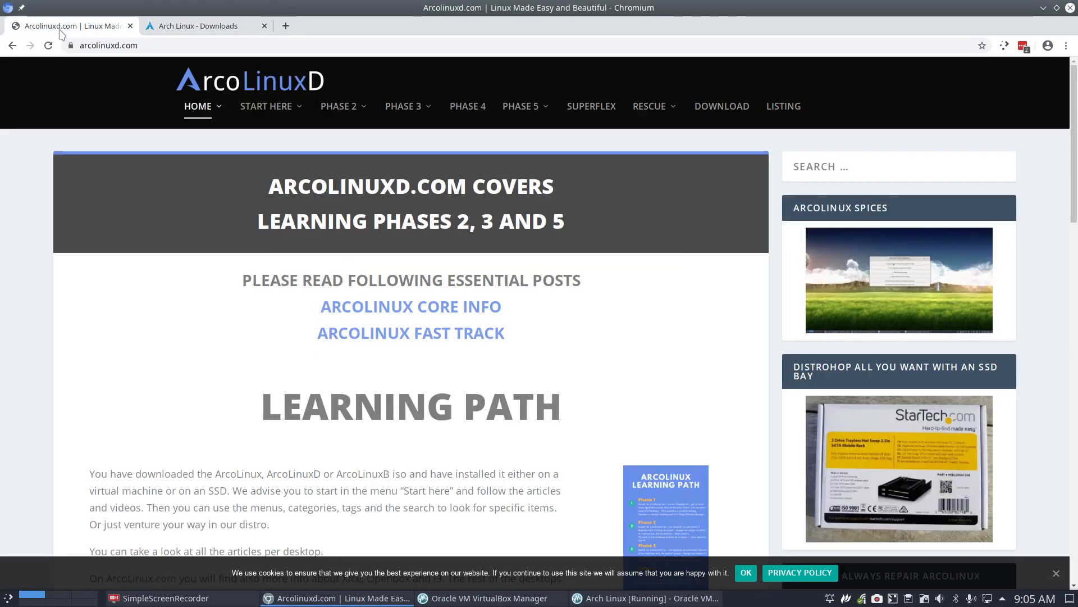
mouse_move(542, 117)
mouse_move(557, 174)
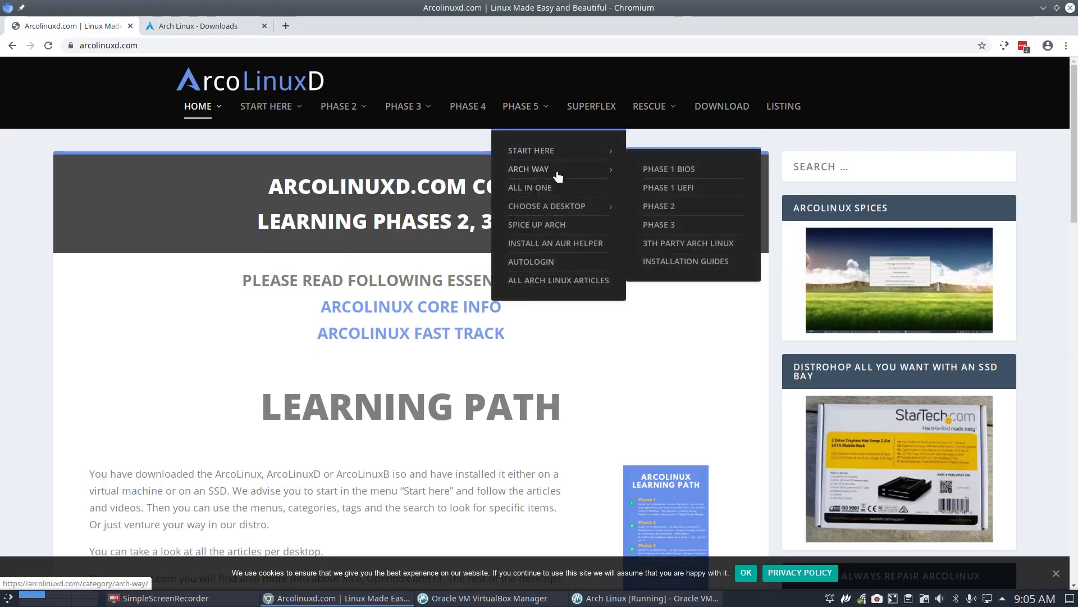
left_click(681, 191)
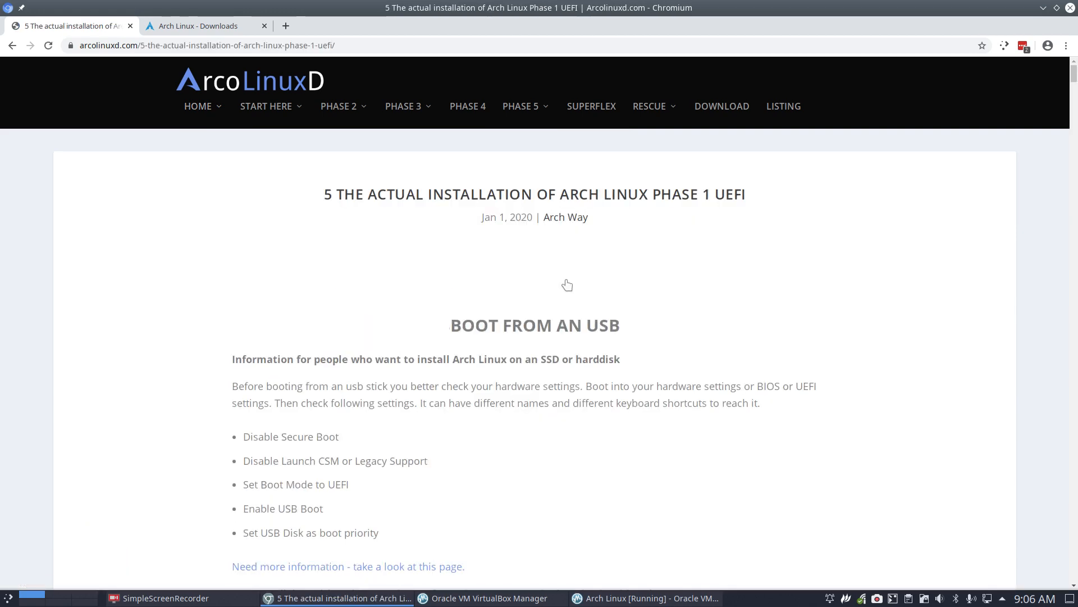
scroll(568, 282, "down", 3)
scroll(568, 282, "down", 5)
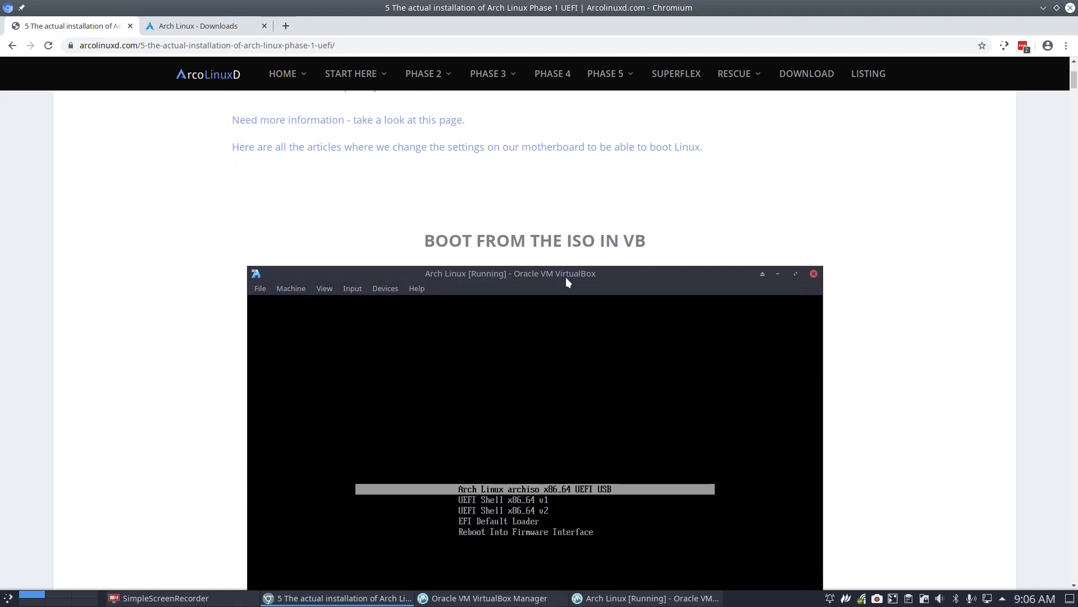
Return to the running Arch Linux virtual machine and power it off.
key("alt+Tab")
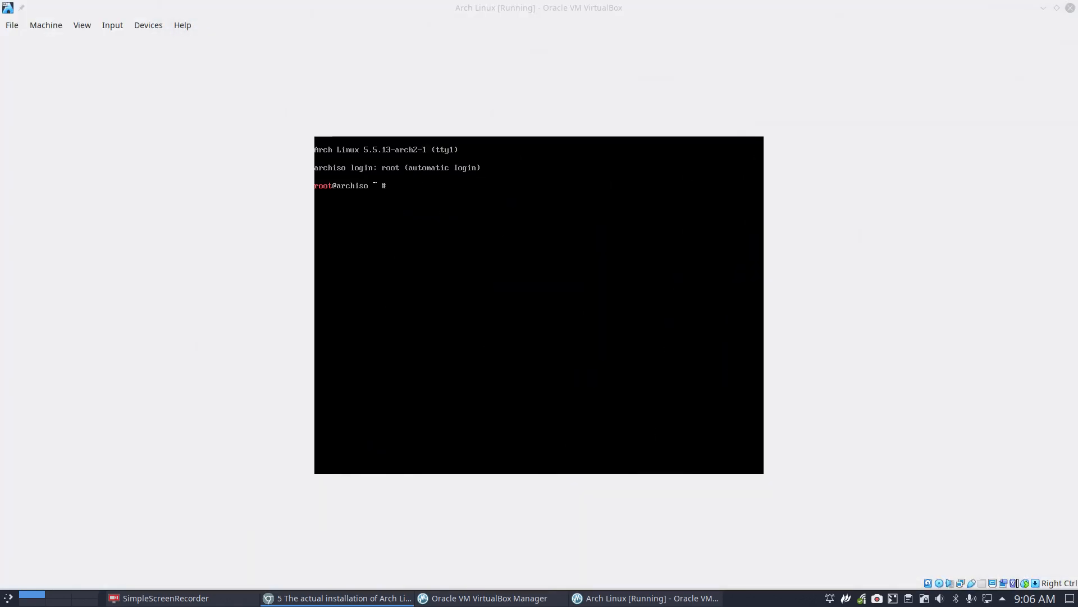
left_click(556, 4)
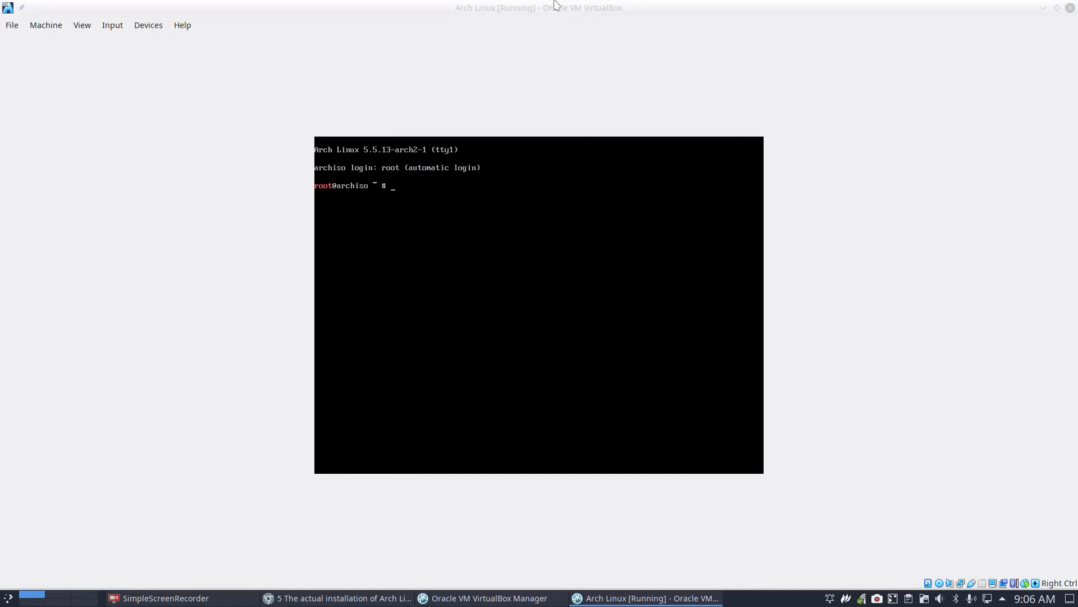
left_click(1072, 8)
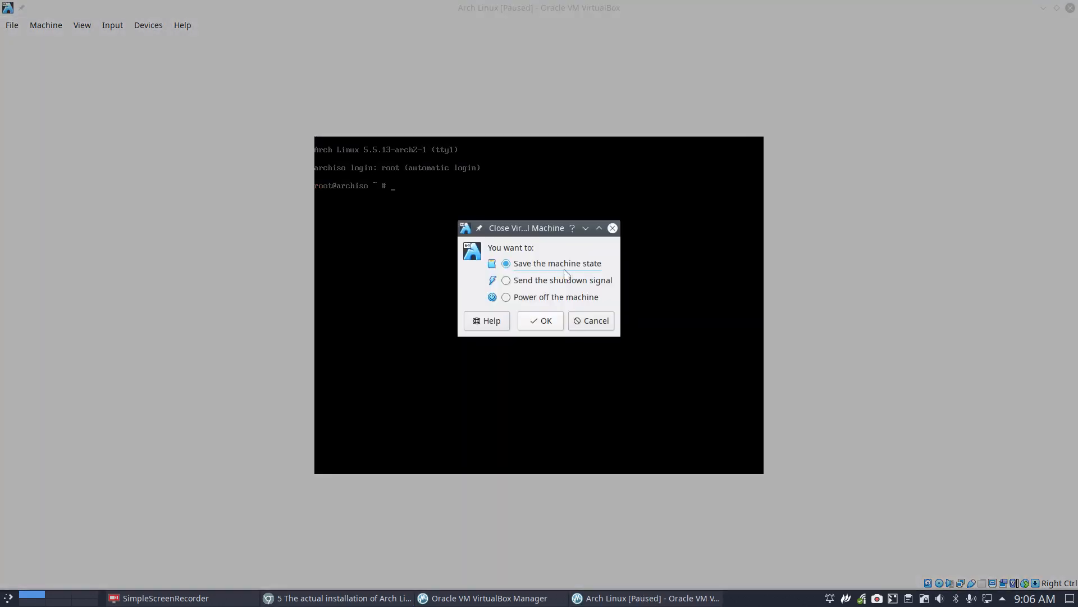
left_click(506, 296)
left_click(545, 323)
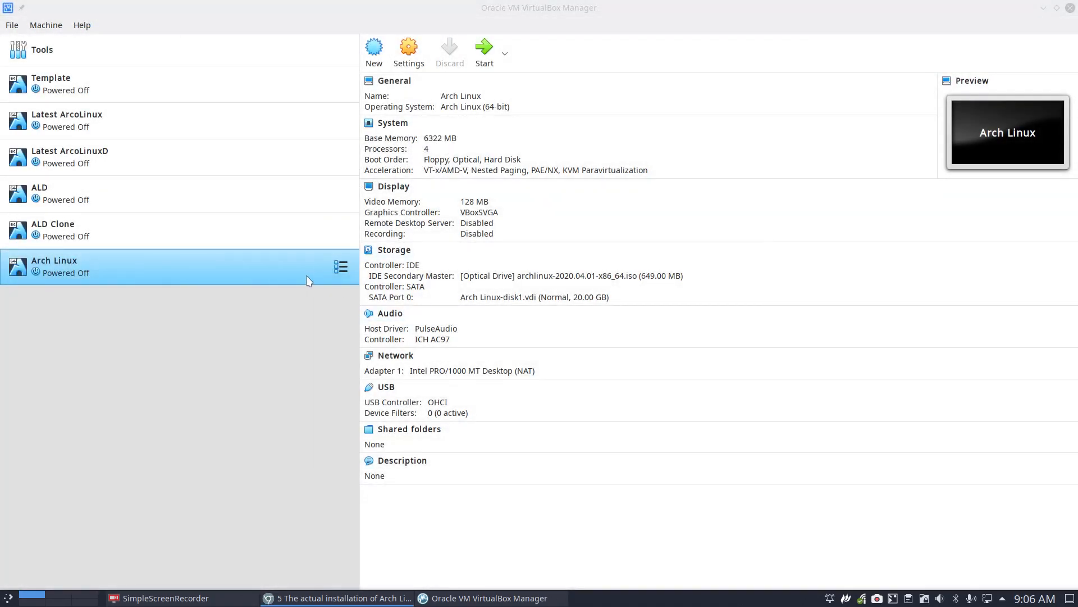
Enable EFI in the Arch Linux machine's system settings and start the machine.
left_click(411, 46)
left_click(410, 46)
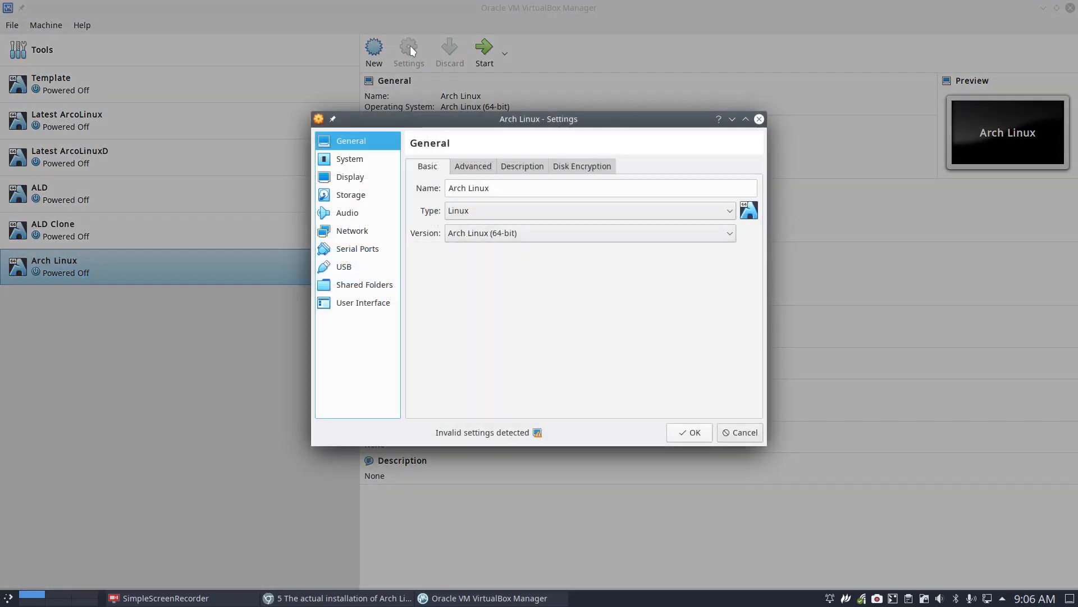
left_click(350, 160)
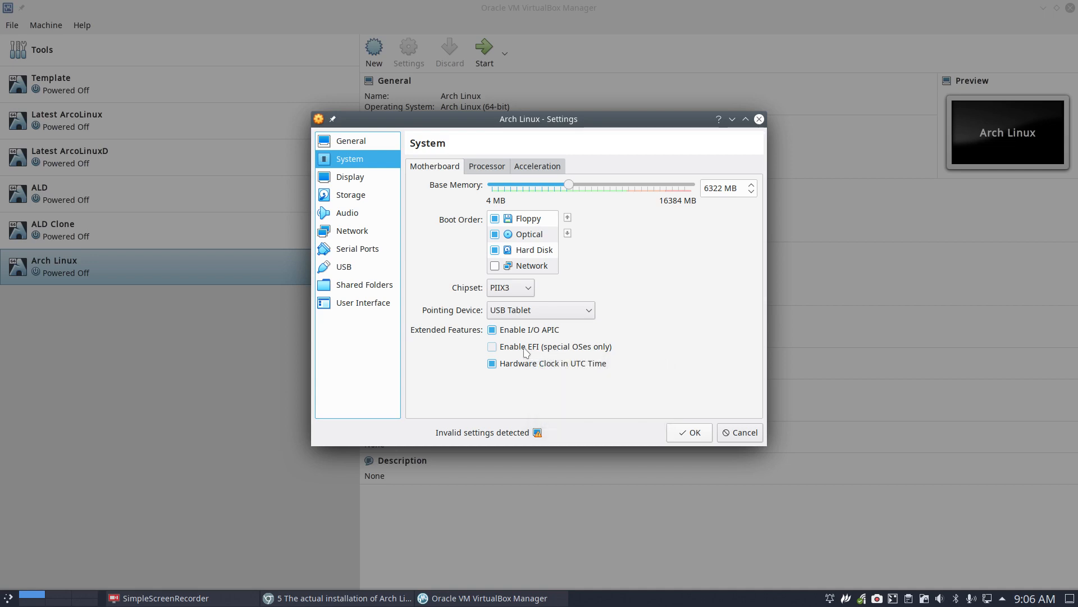
left_click(492, 346)
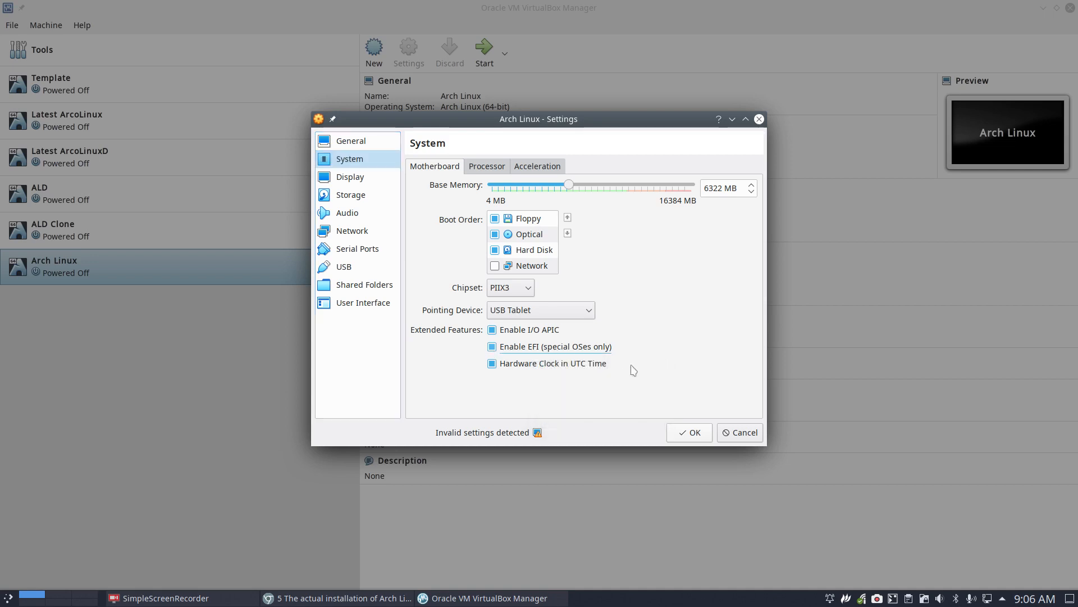
left_click(697, 432)
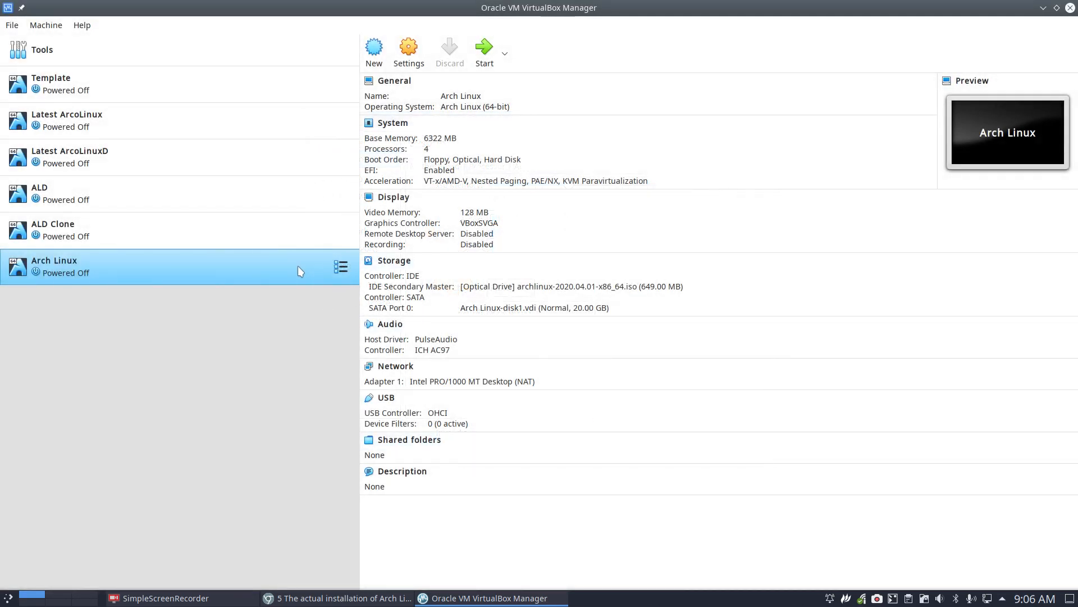
double_click(298, 266)
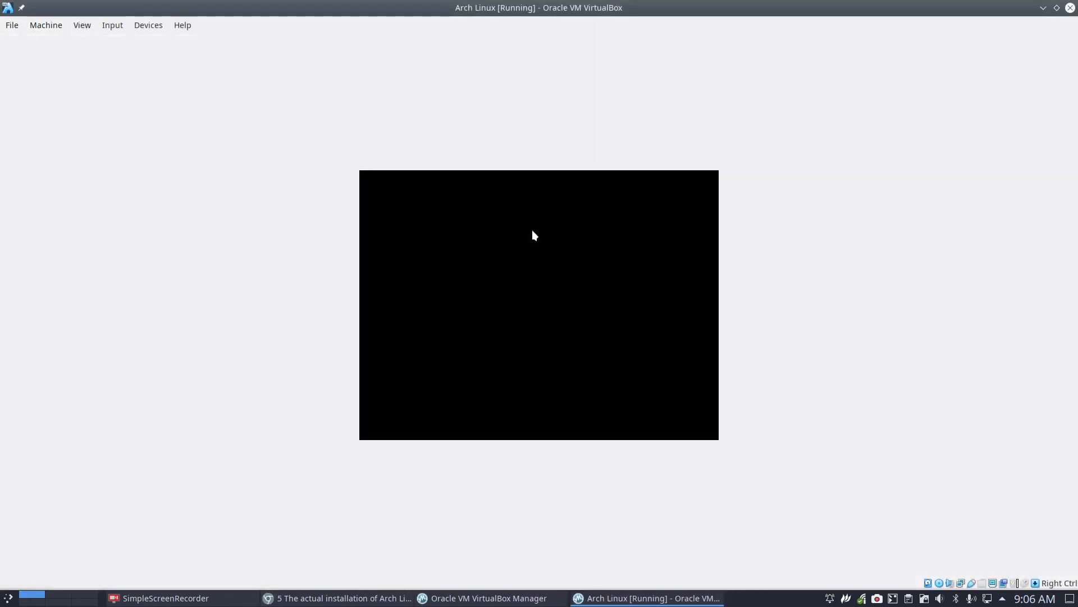
Skip startup.nsh in the UEFI Interactive Shell, return to windowed view, and power off the Arch Linux machine.
key("ctrl+f")
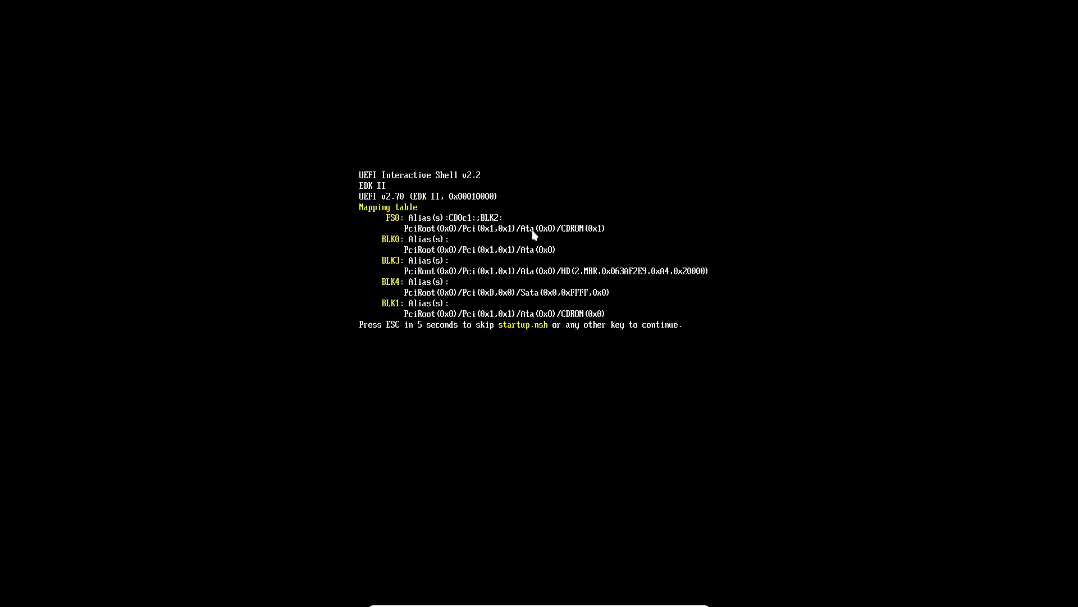
key("Escape")
key("Control_R+f")
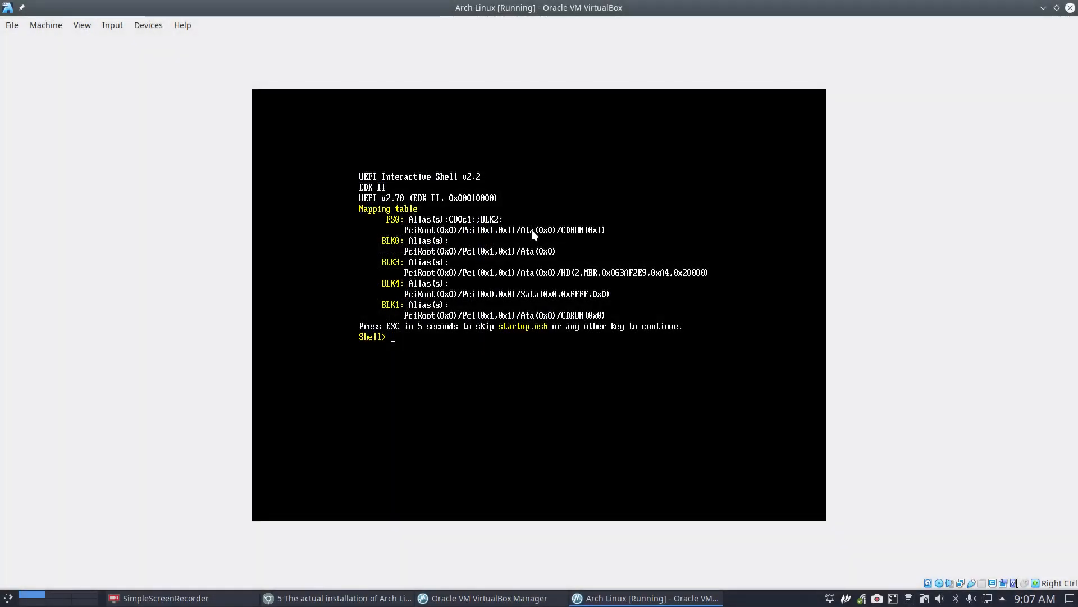
left_click(1070, 8)
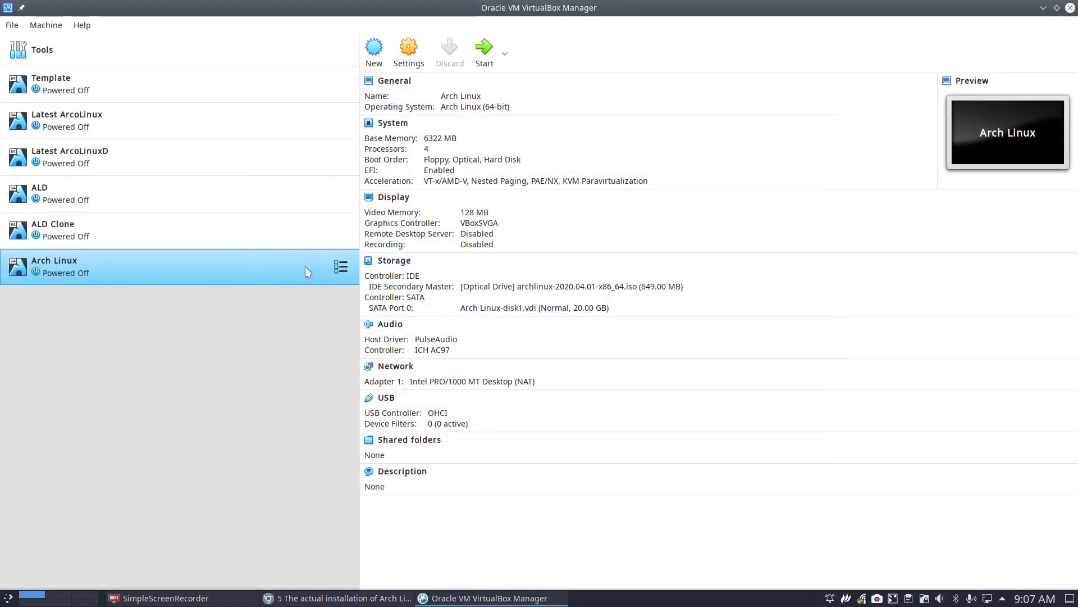
Start the Arch Linux machine again, switch to full screen, and boot the Arch Linux archiso x86_64 UEFI CD entry.
double_click(305, 266)
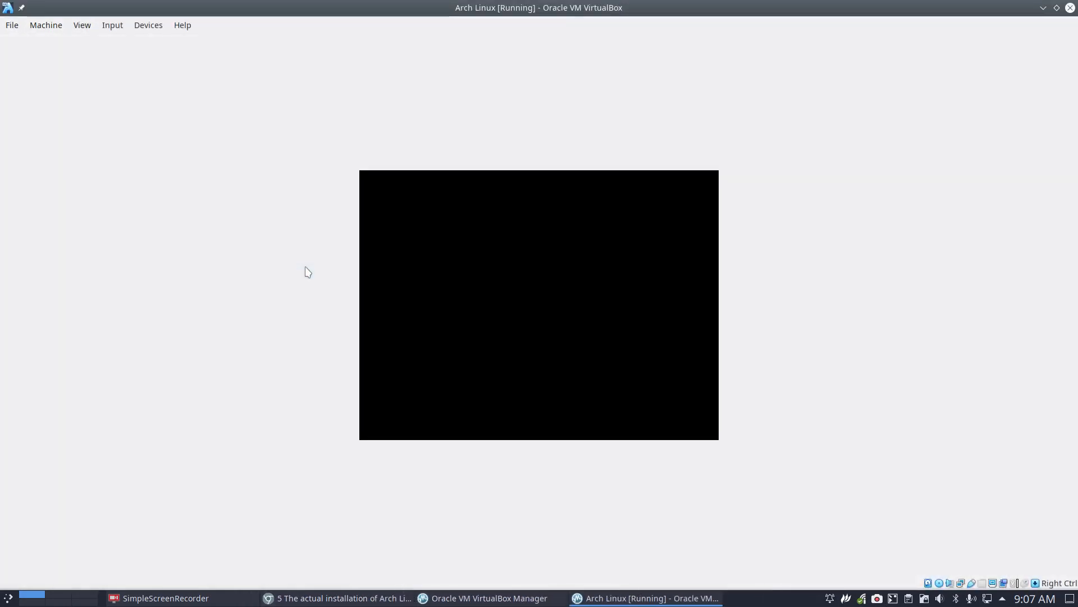
key("Up")
key("Up")
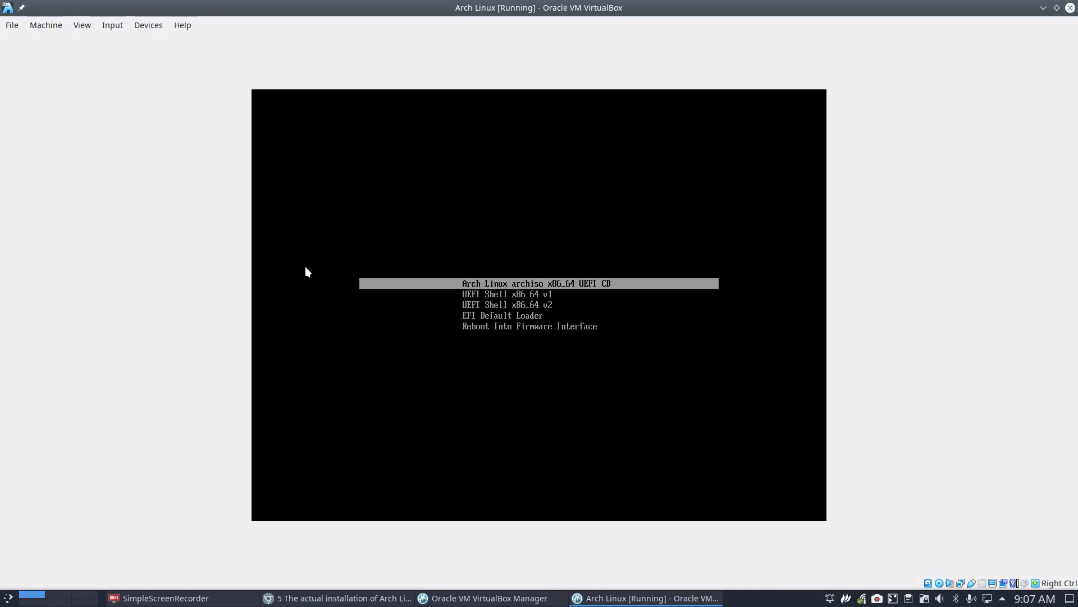
key("ctrl+f")
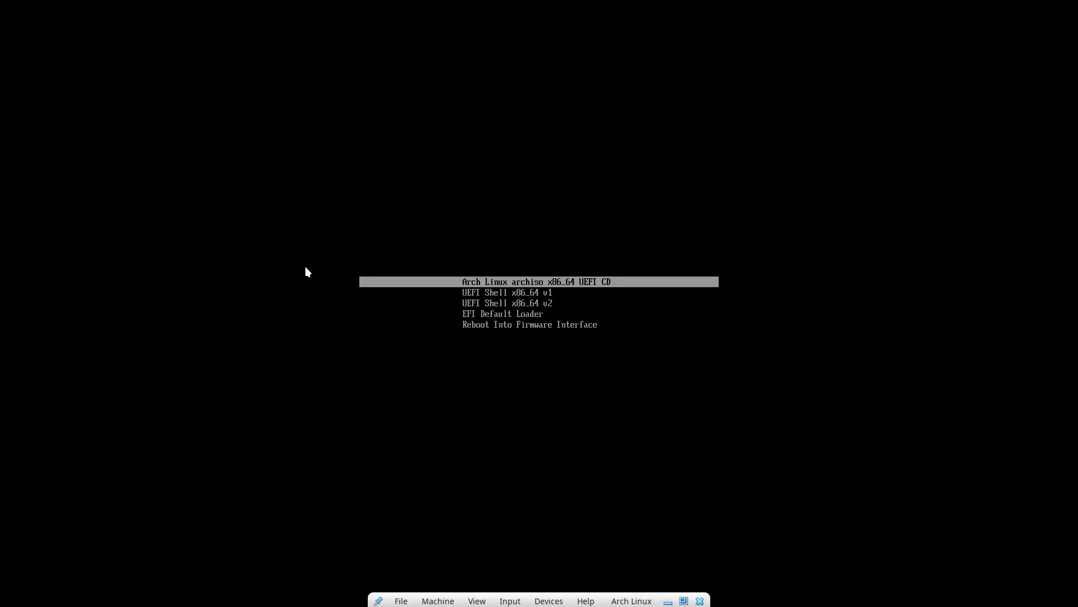
key("Down")
key("Down")
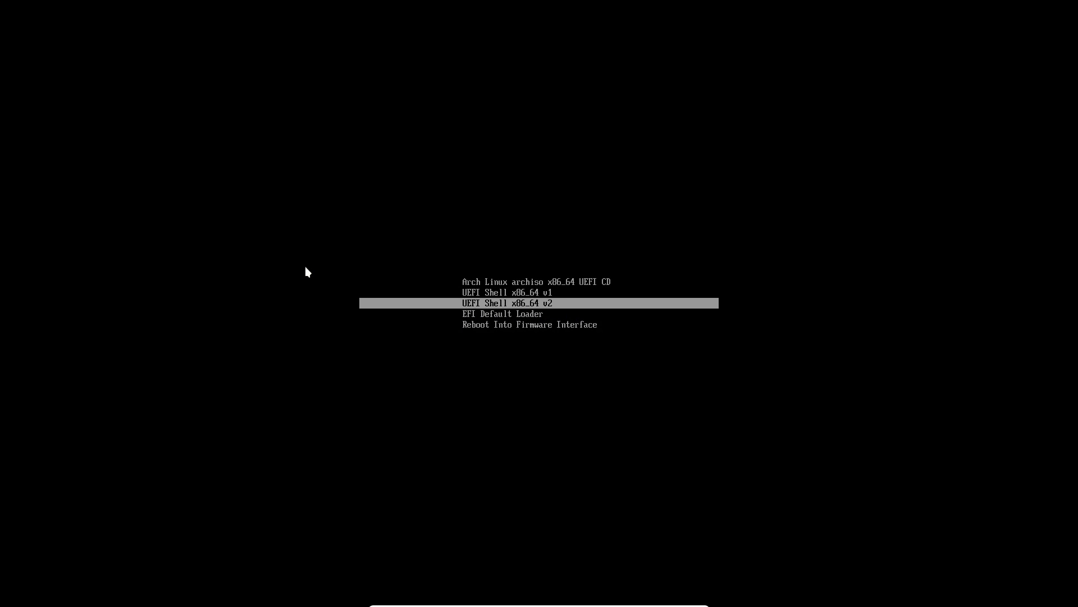
key("Up")
key("Up")
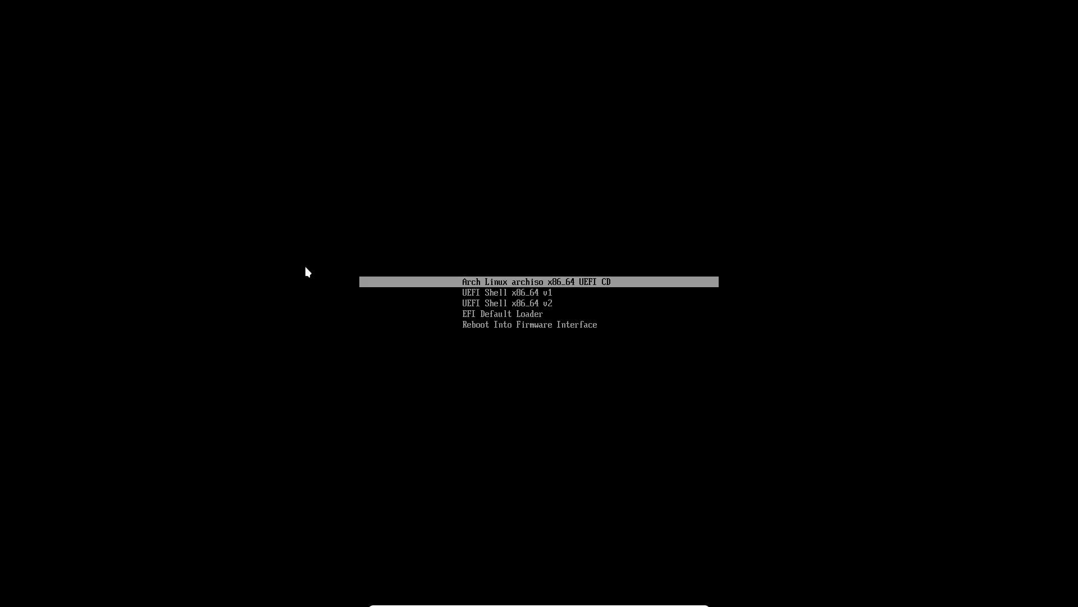
key("Return")
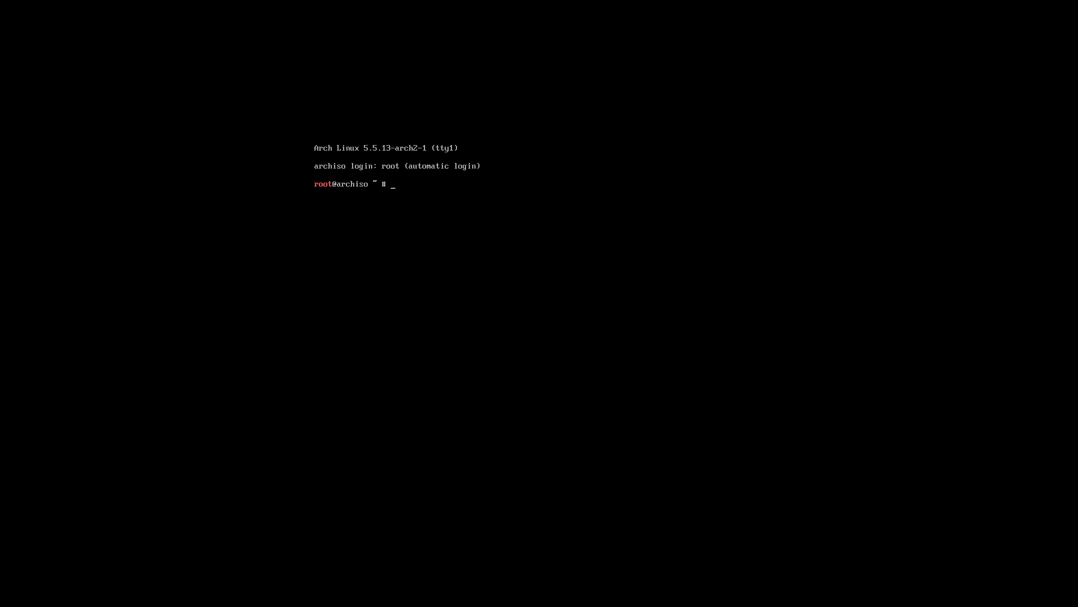
Read the keyboard layout, boot mode check and internet connection sections of the ArcoLinuxD guide in Chromium, and return to the virtual machine.
key("alt+Tab")
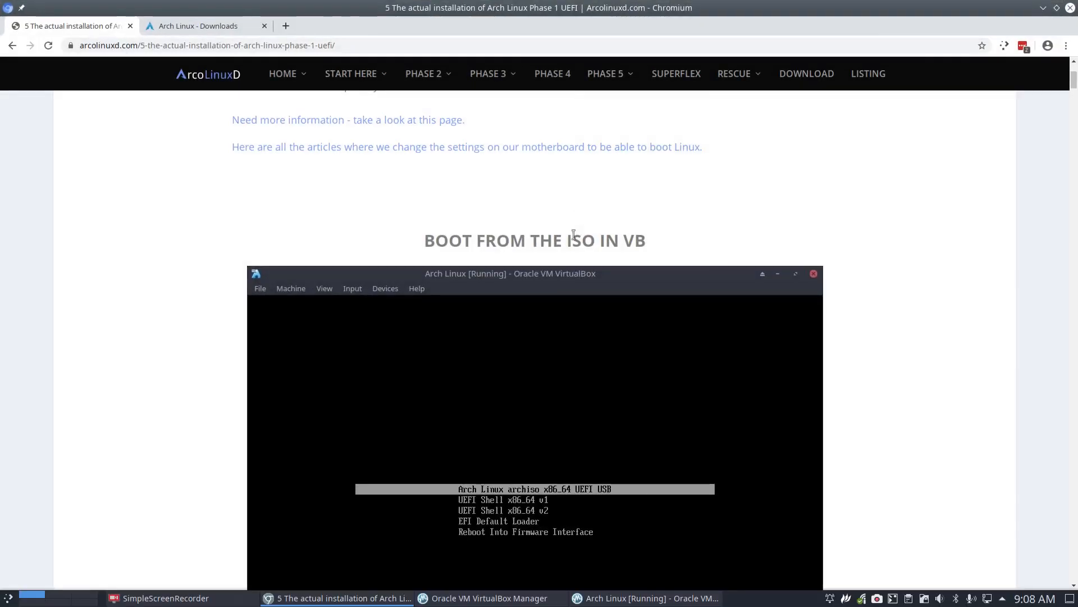
scroll(222, 243, "down", 10)
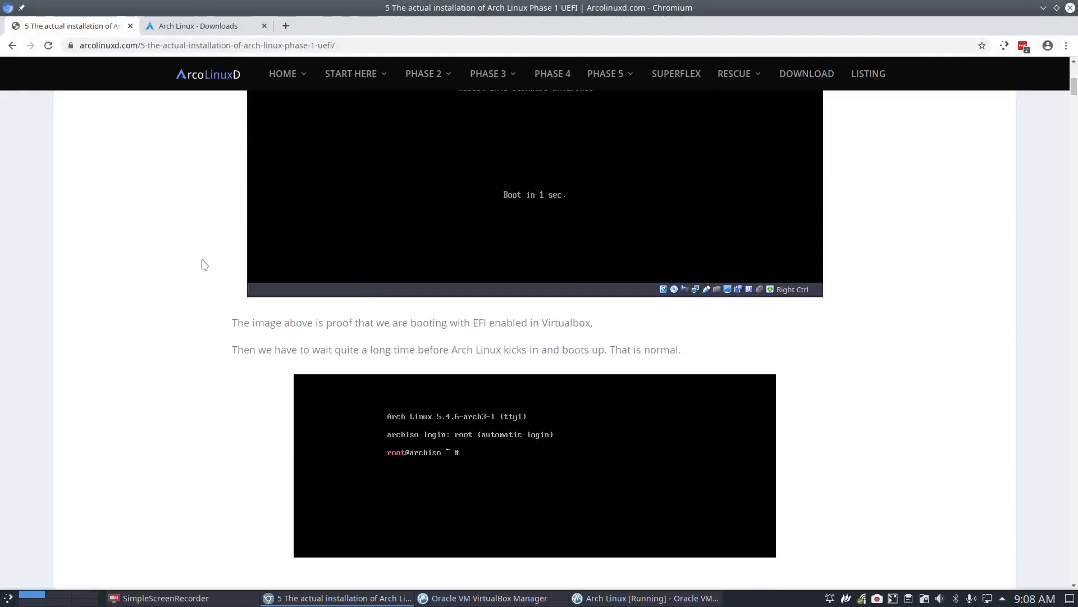
scroll(204, 264, "down", 12)
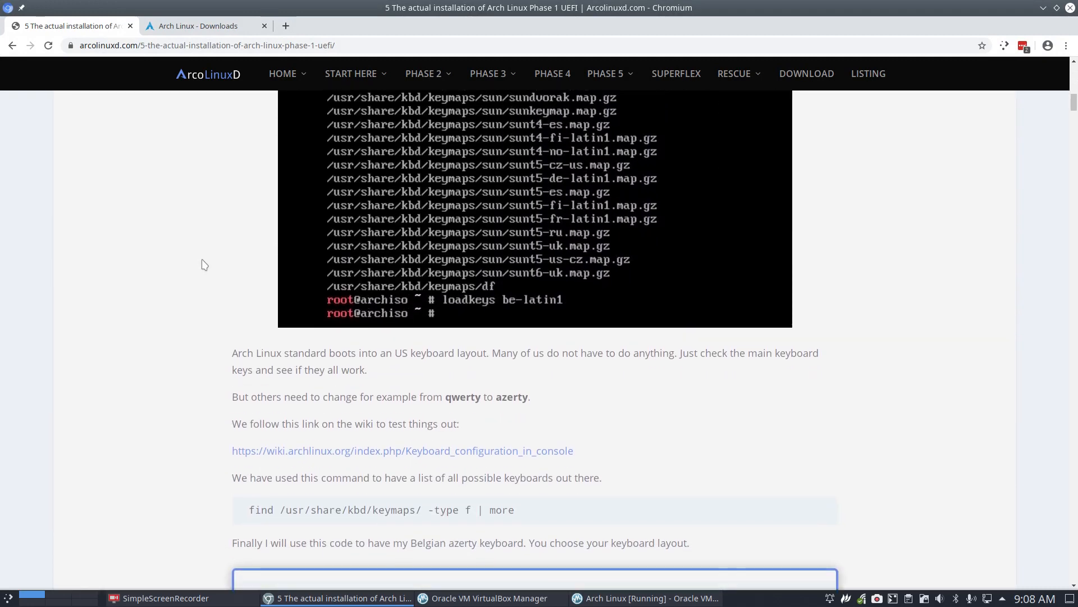
scroll(204, 264, "down", 2)
left_click_drag(383, 357, 244, 358)
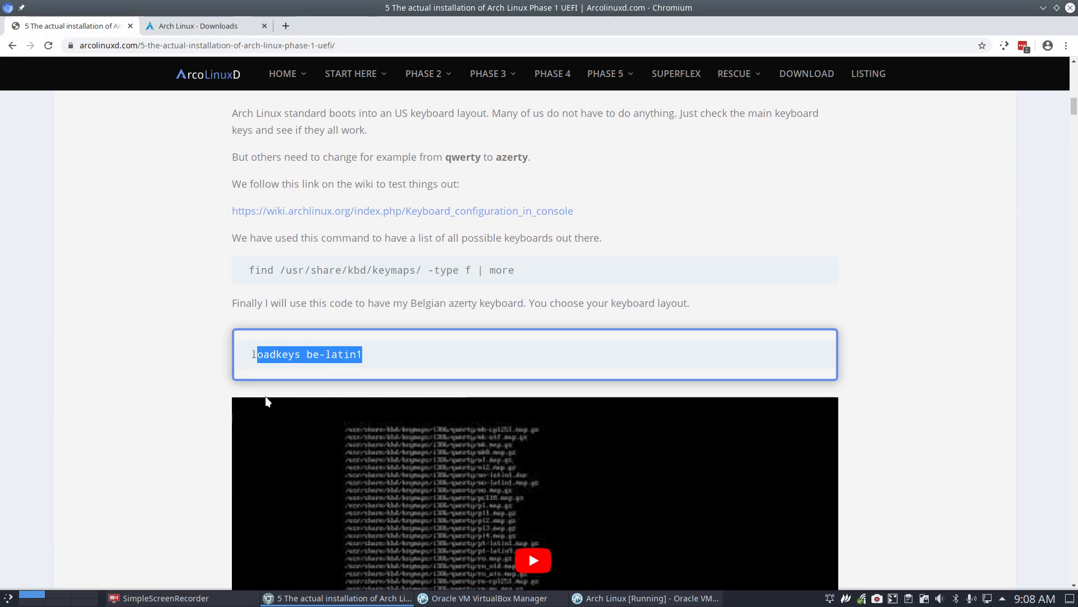
scroll(213, 384, "down", 20)
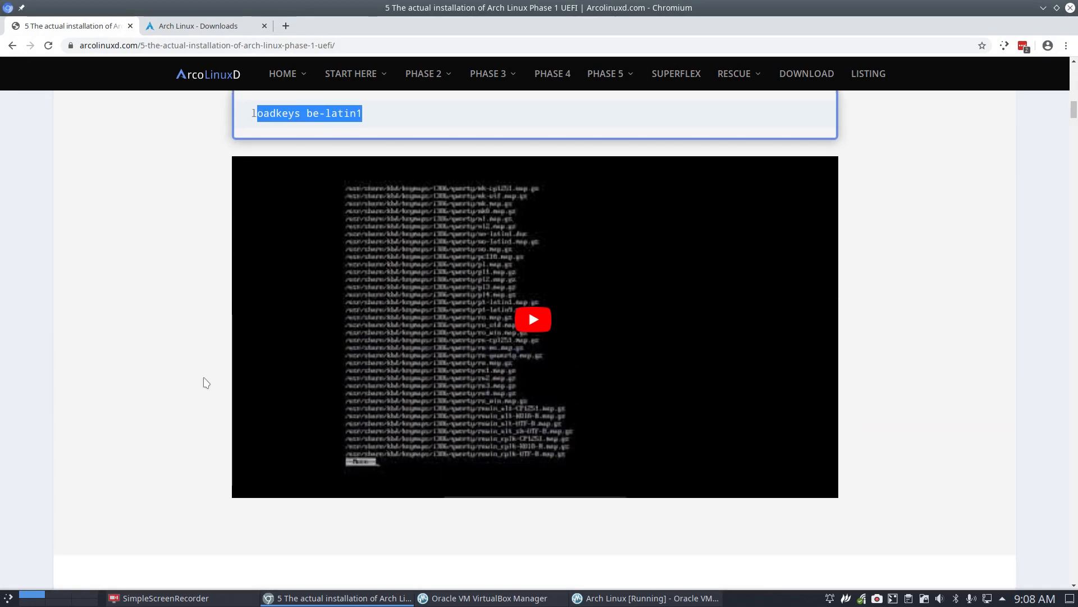
scroll(206, 383, "down", 20)
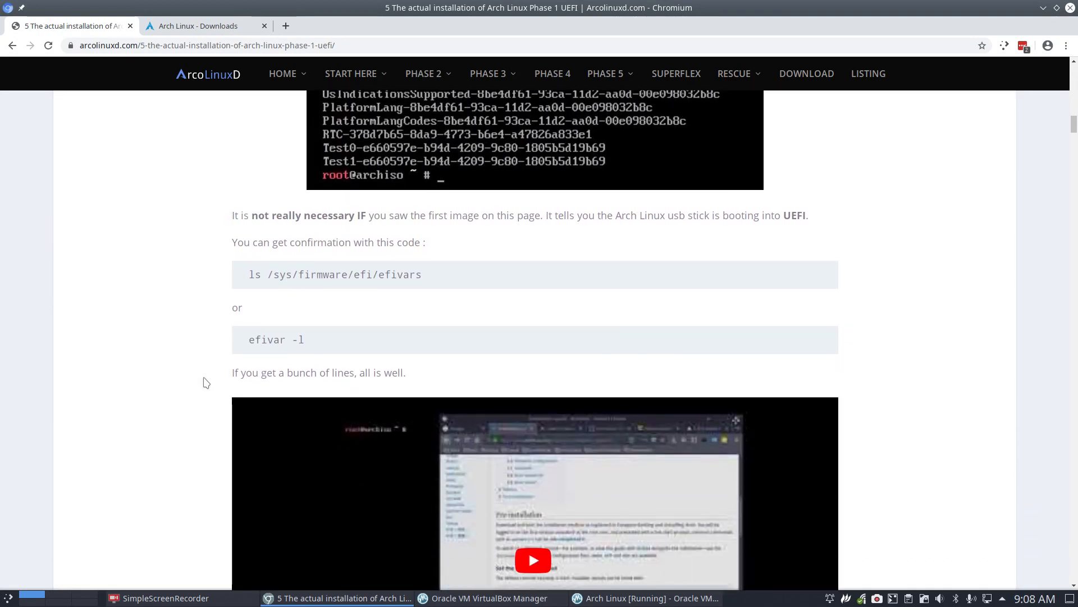
scroll(207, 382, "down", 10)
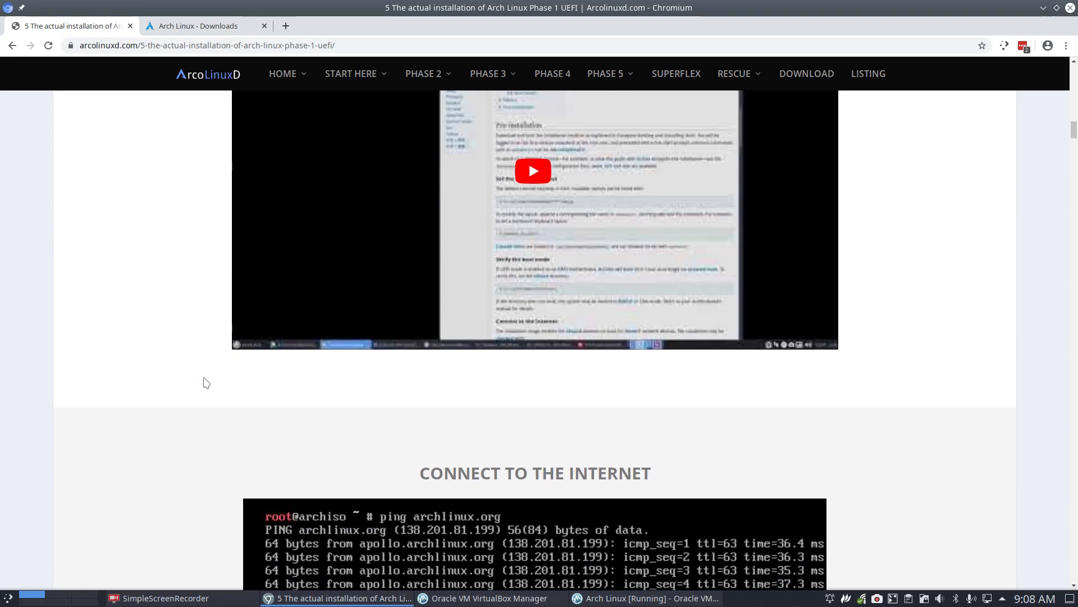
scroll(206, 382, "down", 8)
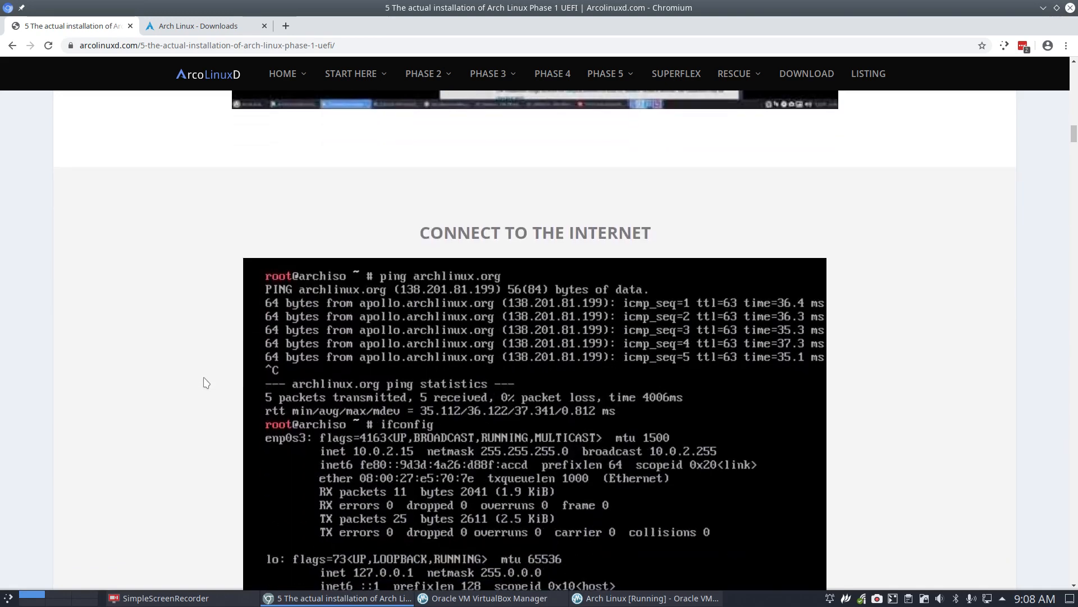
scroll(206, 382, "down", 12)
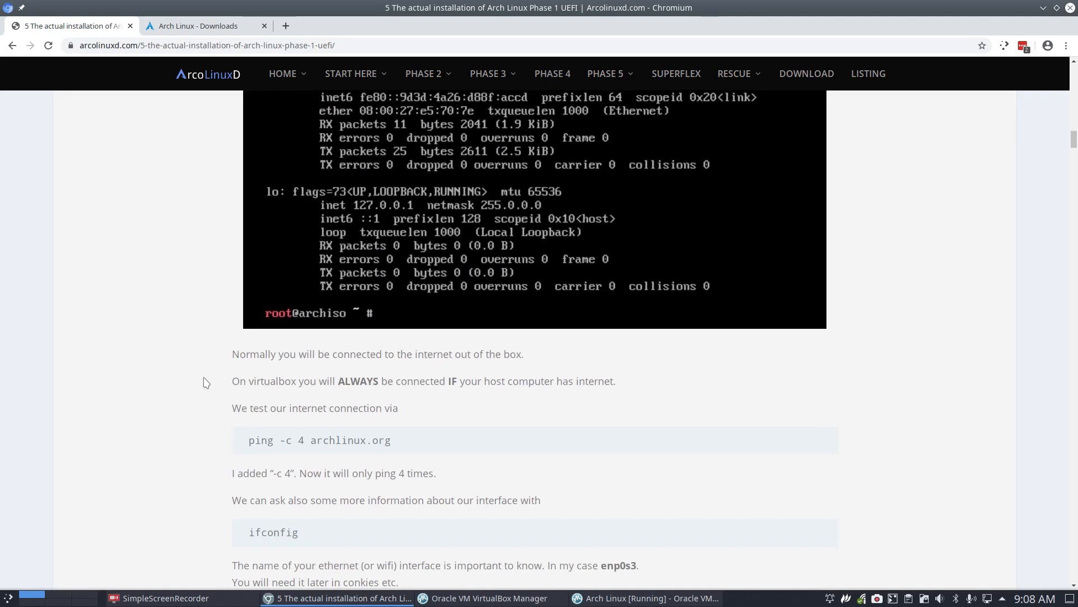
scroll(206, 383, "up", 20)
scroll(206, 382, "up", 20)
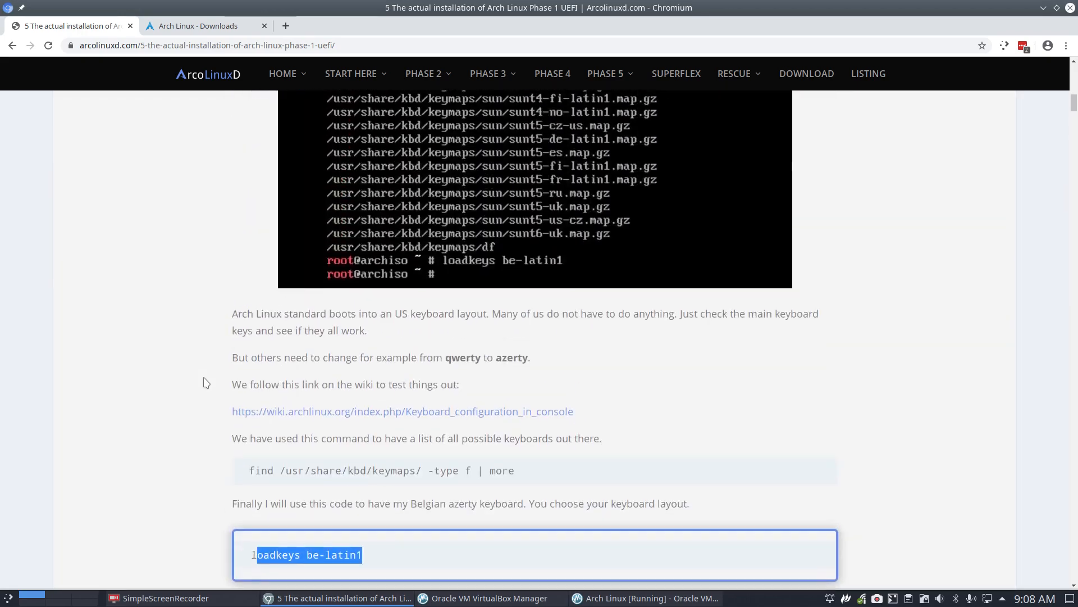
key("alt+Tab")
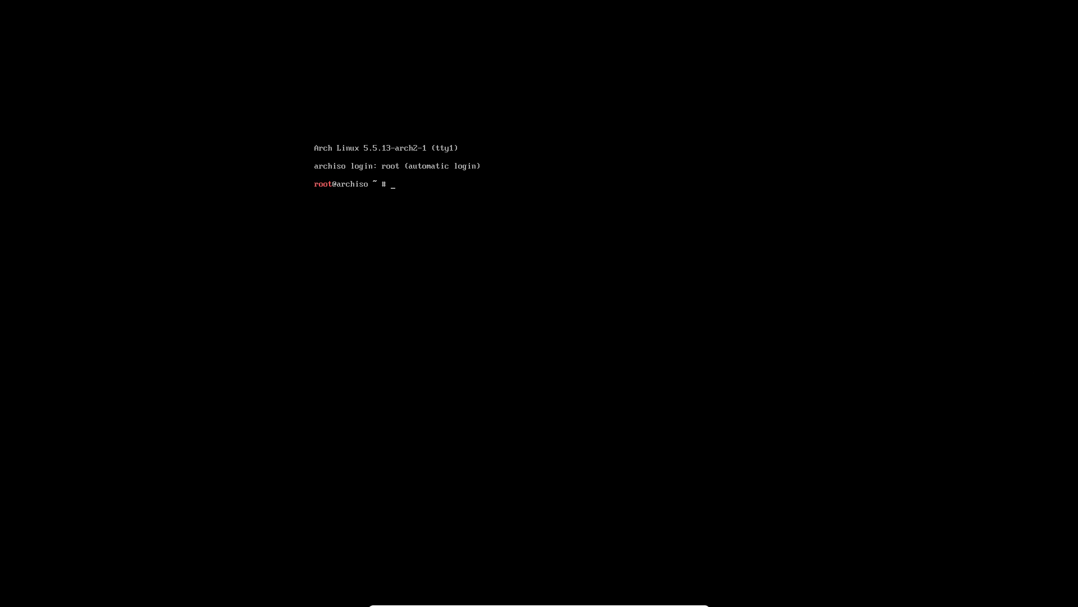
type("load")
key("BackSpace")
key("BackSpace")
key("BackSpace")
key("BackSpace")
type("qwert")
type("t")
key("BackSpace")
key("BackSpace")
key("BackSpace")
key("BackSpace")
key("BackSpace")
key("BackSpace")
Load the Belgian keyboard layout with loadkeys be-latin1 and test it by entering azert at the prompt.
type("loadkeys be-latin1")
key("Return")
type("azert")
key("Return")
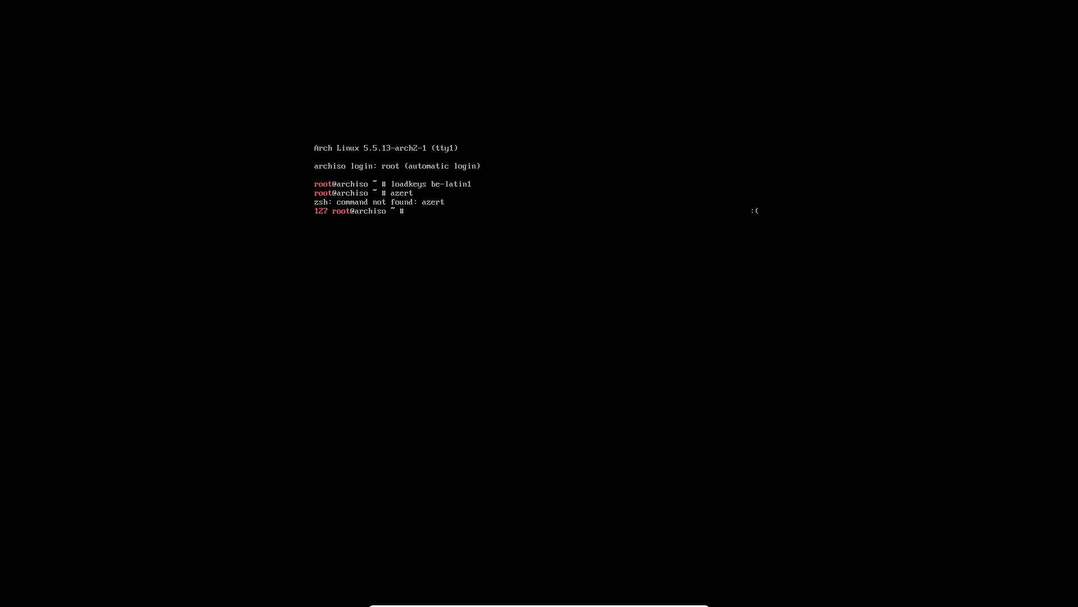
Enable network time synchronization with timedatectl set-ntp true.
type("timedatectl set-ntp true")
key("Return")
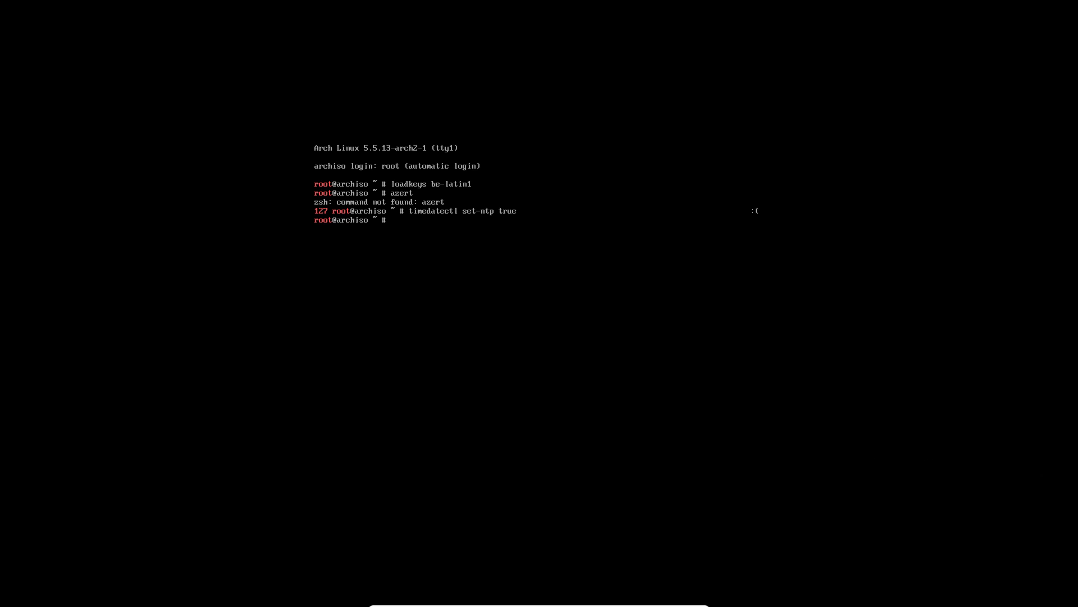
Run cfdisk and create a gpt partition table on the virtual disk.
type("cfdisk")
key("Return")
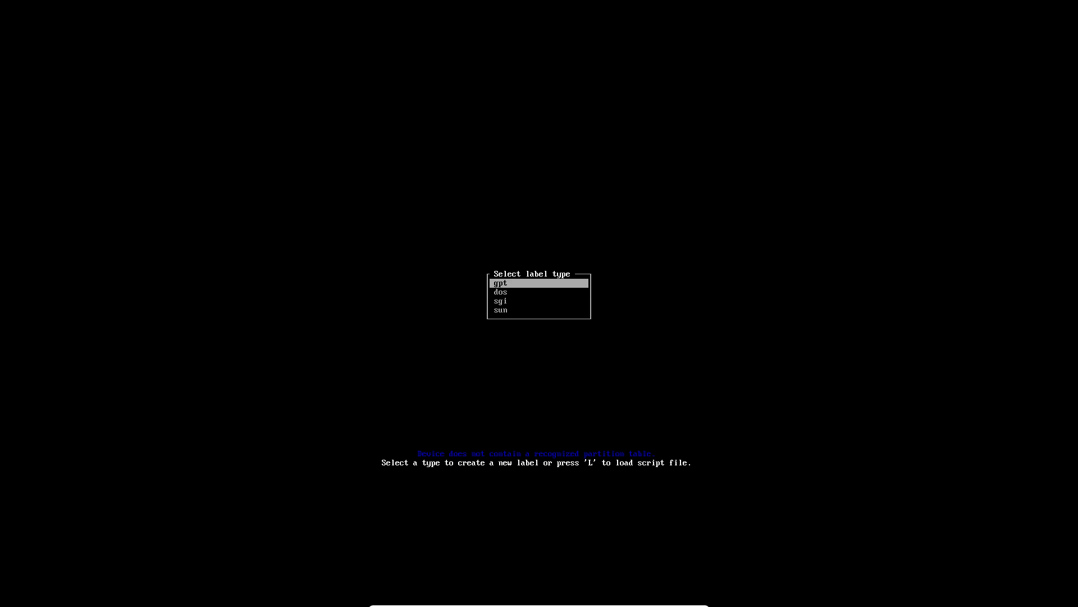
key("Down")
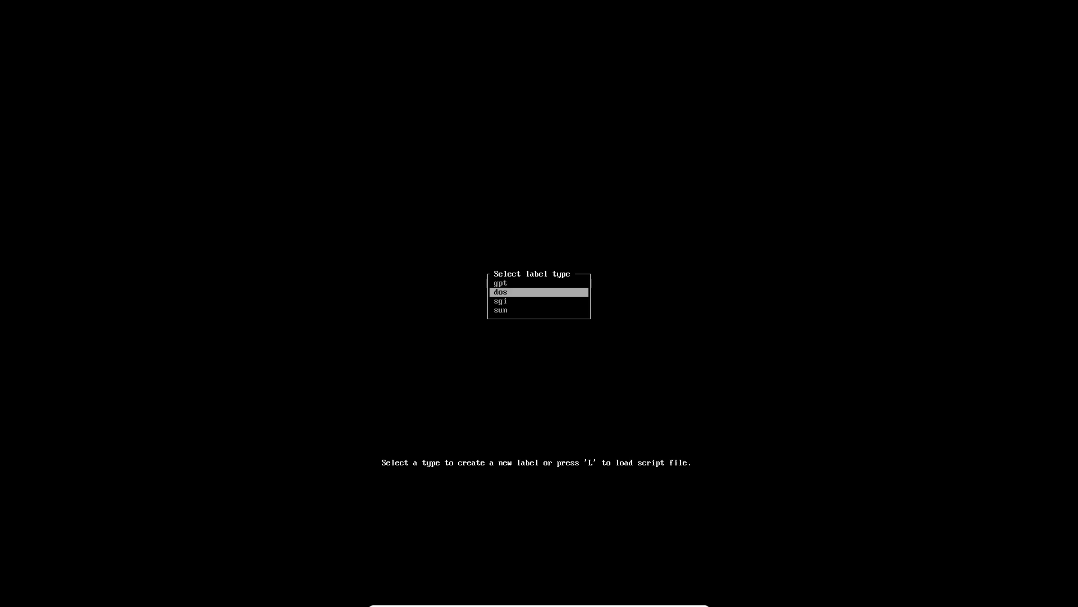
key("Up")
key("Down")
key("Up")
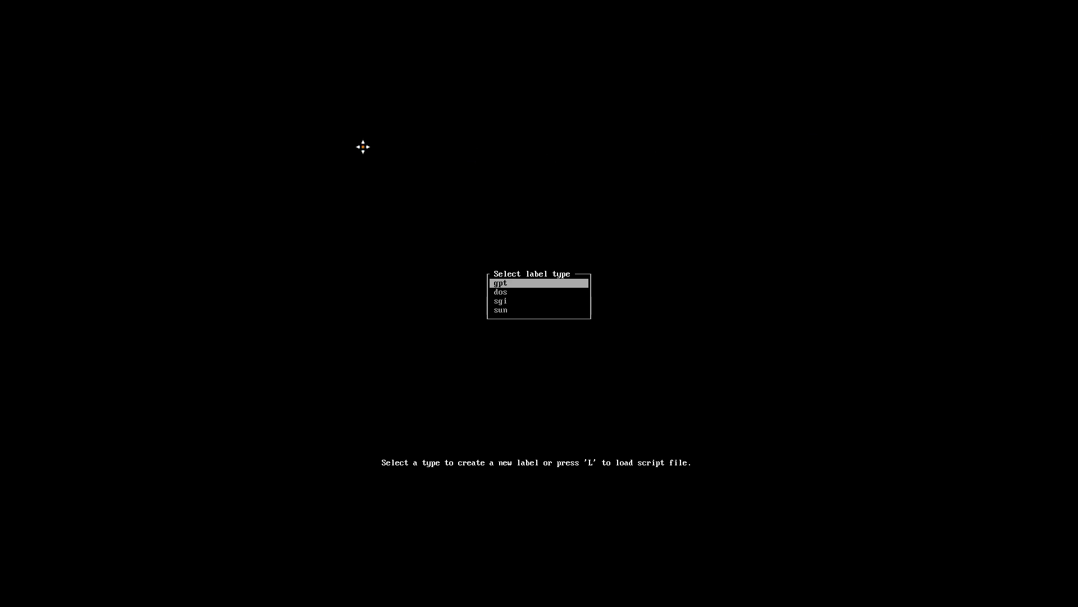
key("alt+Tab")
left_click_drag(363, 149, 1077, 73)
key("Return")
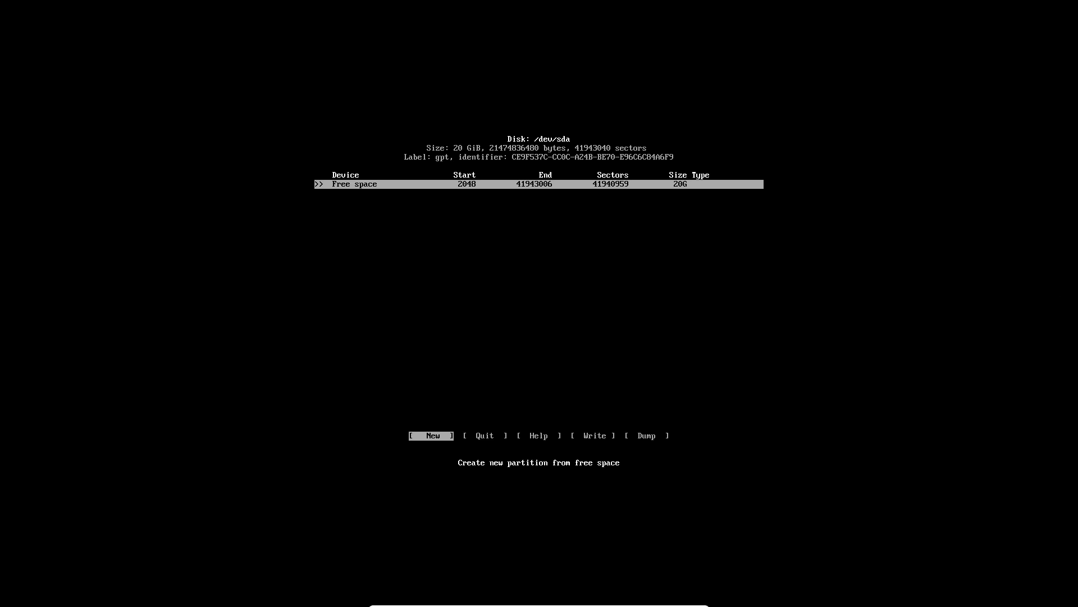
Create a new 512MB partition from the free space on /dev/sda.
key("Return")
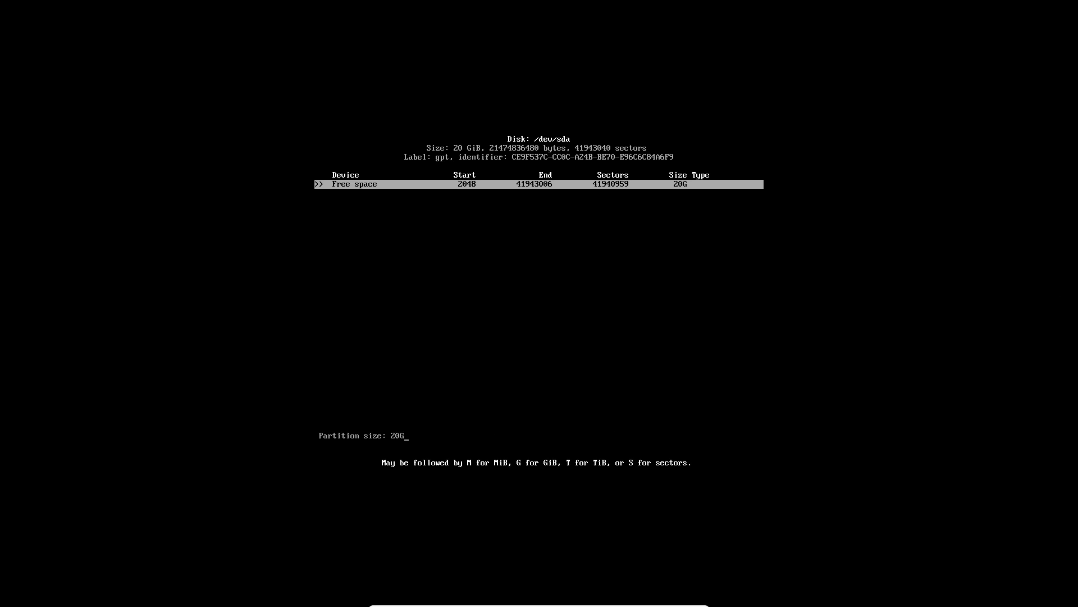
key("BackSpace")
key("BackSpace")
key("BackSpace")
type("512MB")
key("Return")
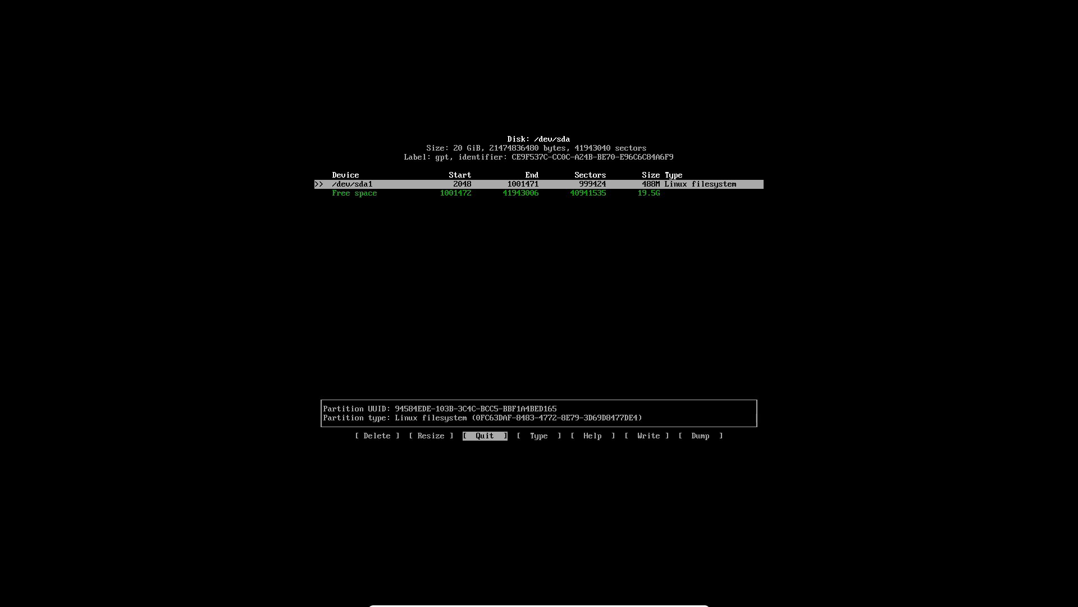
Change the partition type of /dev/sda1 to EFI System.
key("Right")
key("Return")
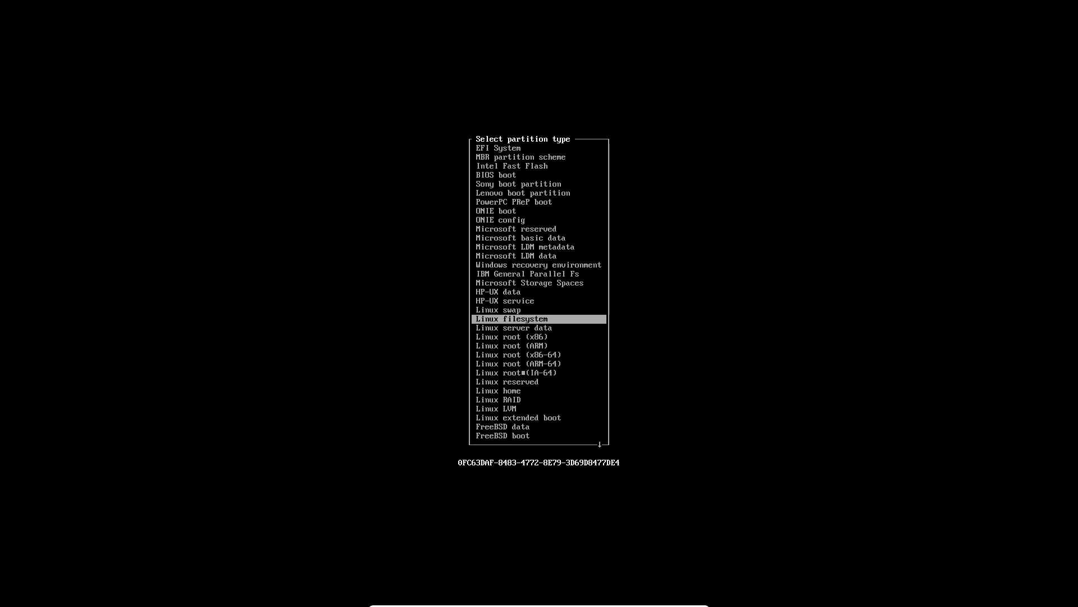
key("Up")
key("Up")
key("Up")
key("Up")
key("Up")
key("Up")
key("Up")
key("Up")
key("Up")
key("Up")
key("Up")
key("Up")
key("Up")
key("Up")
key("Up")
key("Up")
key("Up")
key("Up")
key("Up")
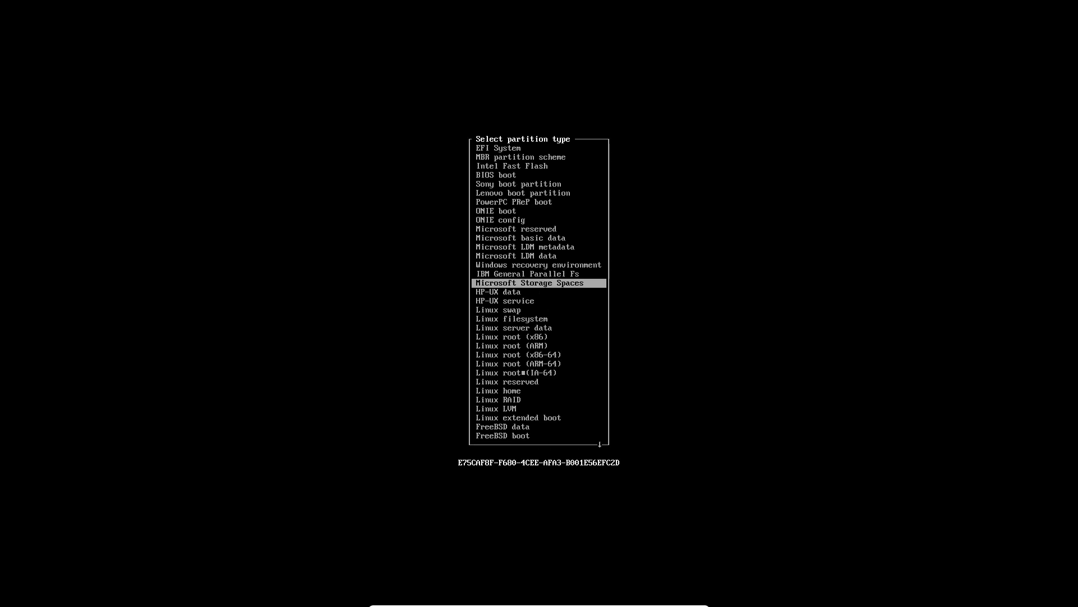
key("Return")
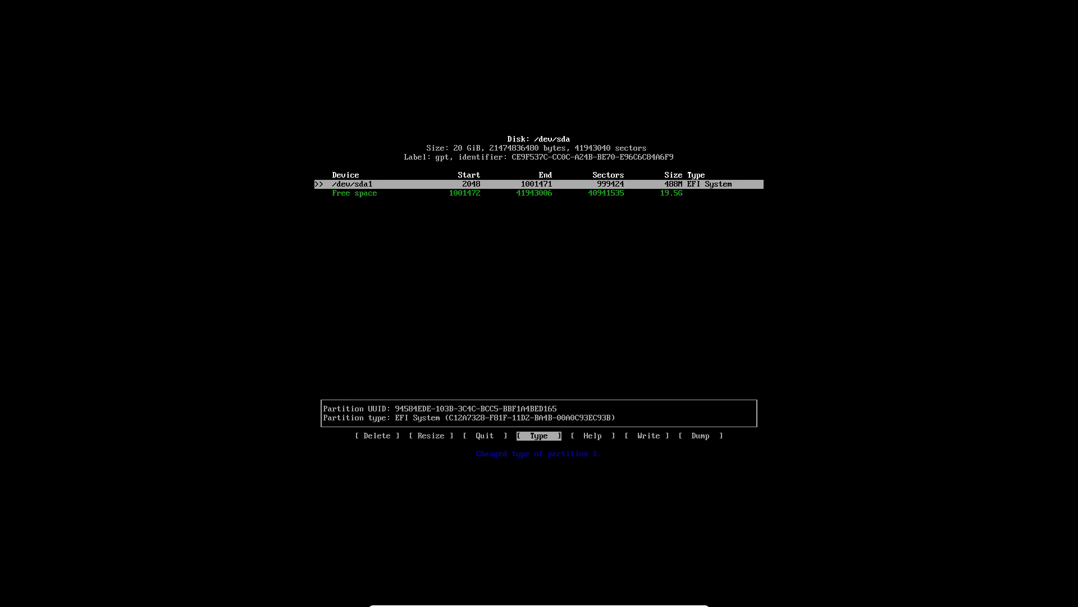
Delete the EFI System partition /dev/sda1.
key("Down")
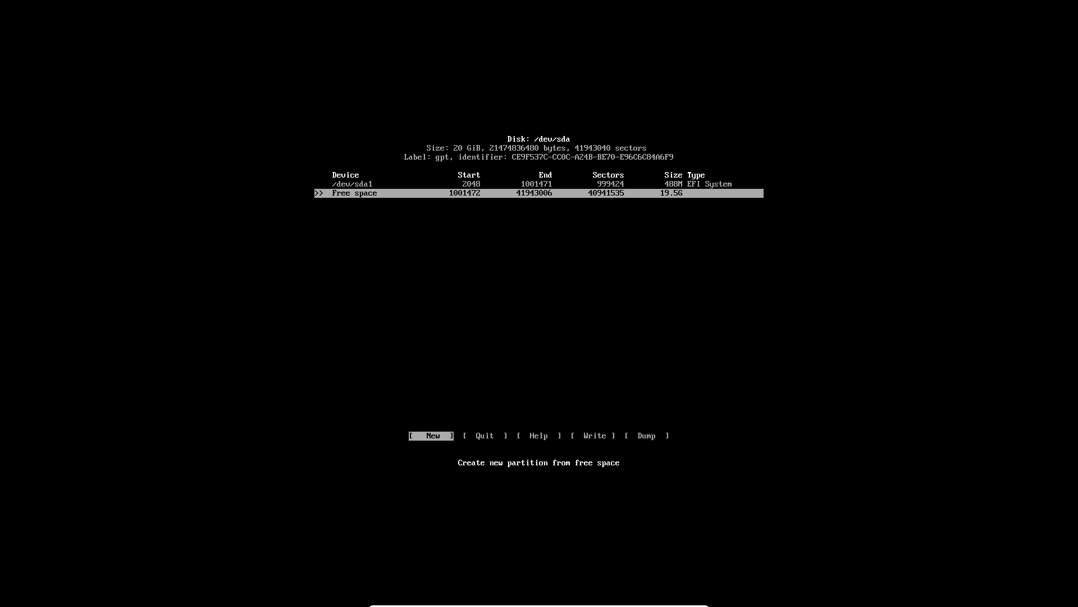
key("Up")
key("Left")
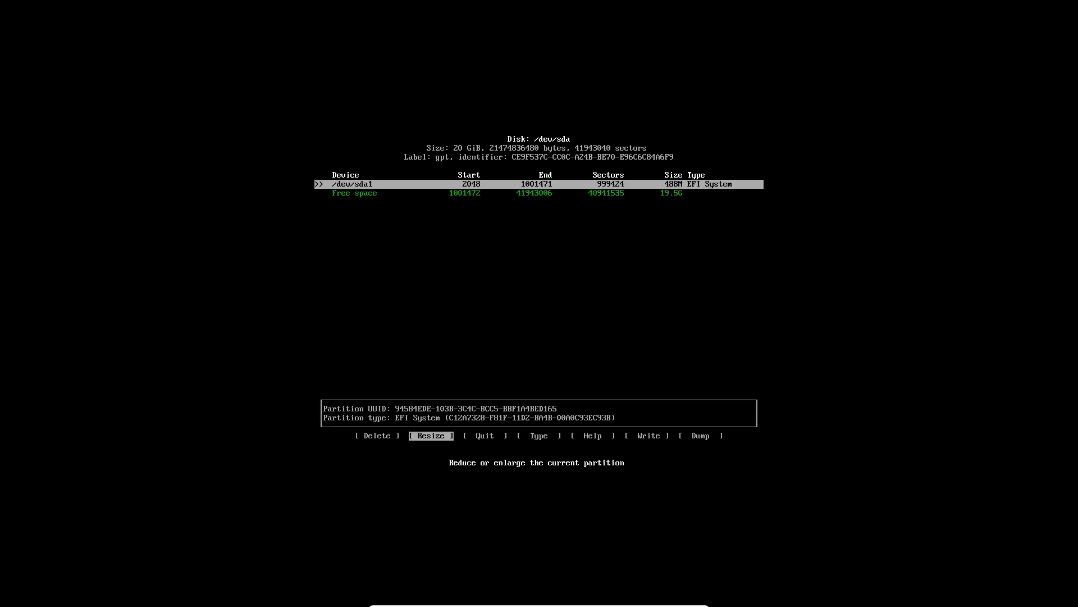
key("Left")
key("Return")
Create a new partition from the free space on /dev/sda, entering 550 as its size.
key("Return")
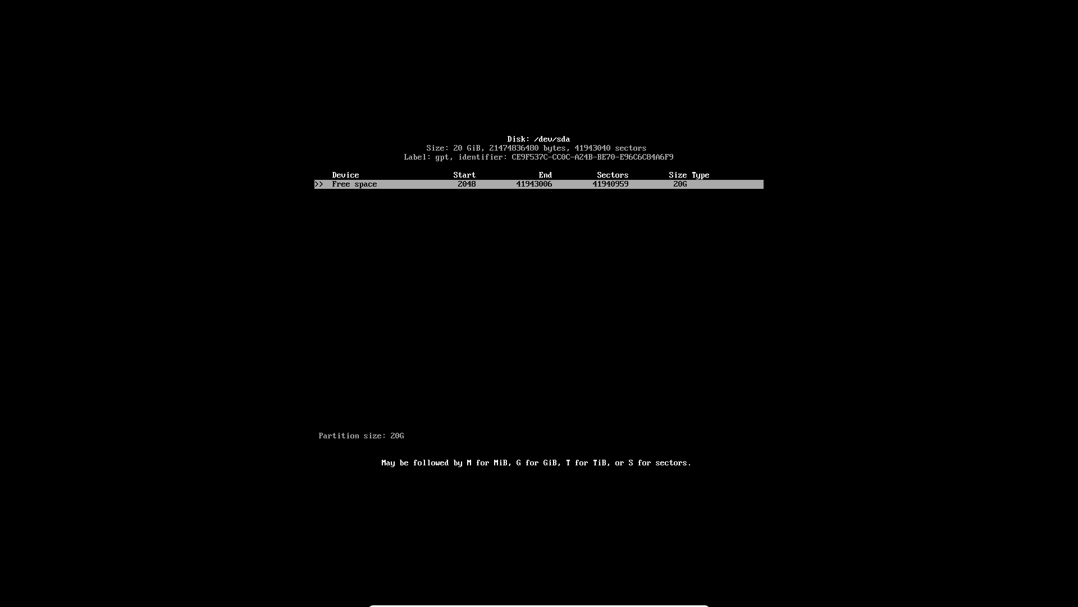
key("BackSpace")
key("BackSpace")
key("BackSpace")
type("550")
key("Return")
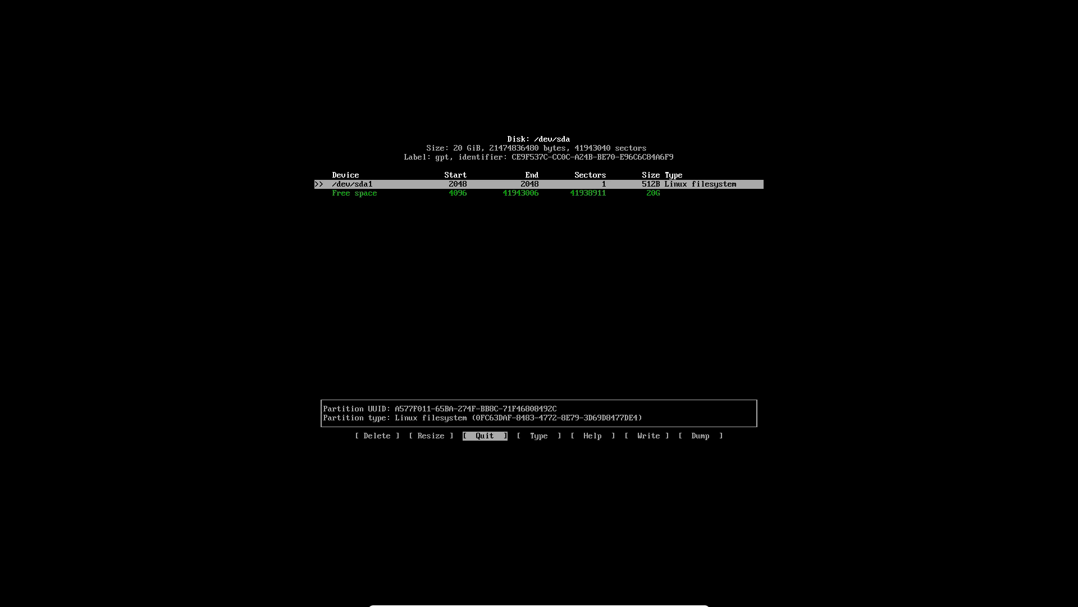
Change the partition type of /dev/sda1 to EFI System.
key("Right")
key("Right")
key("Left")
key("Return")
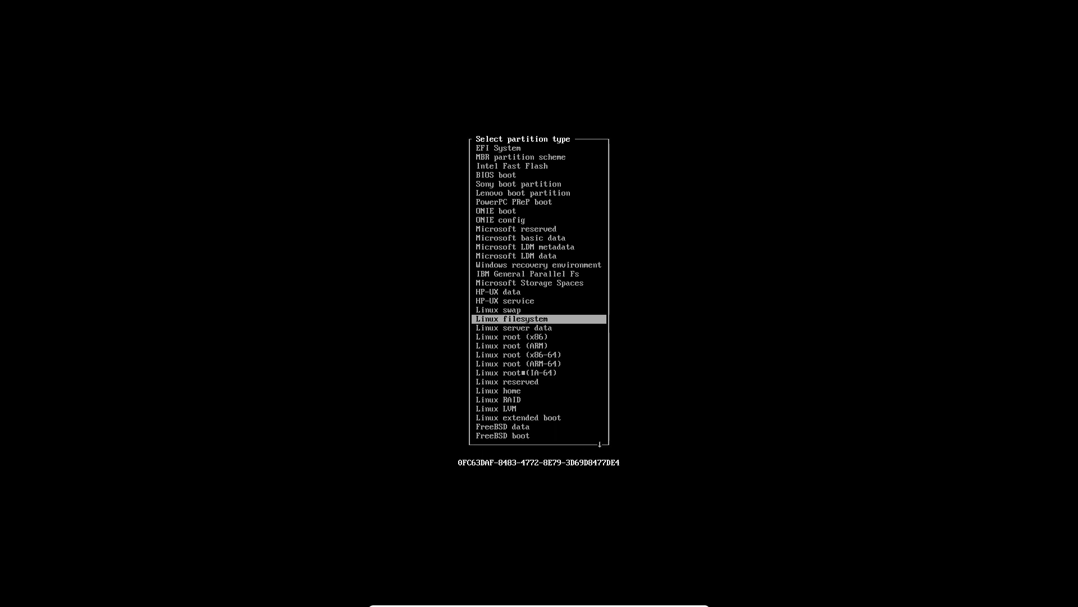
key("Up")
key("Up")
key("Up")
key("Up")
key("Up")
key("Up")
key("Up")
key("Up")
key("Up")
key("Up")
key("Up")
key("Up")
key("Up")
key("Up")
key("Up")
key("Up")
key("Up")
key("Up")
key("Up")
key("Return")
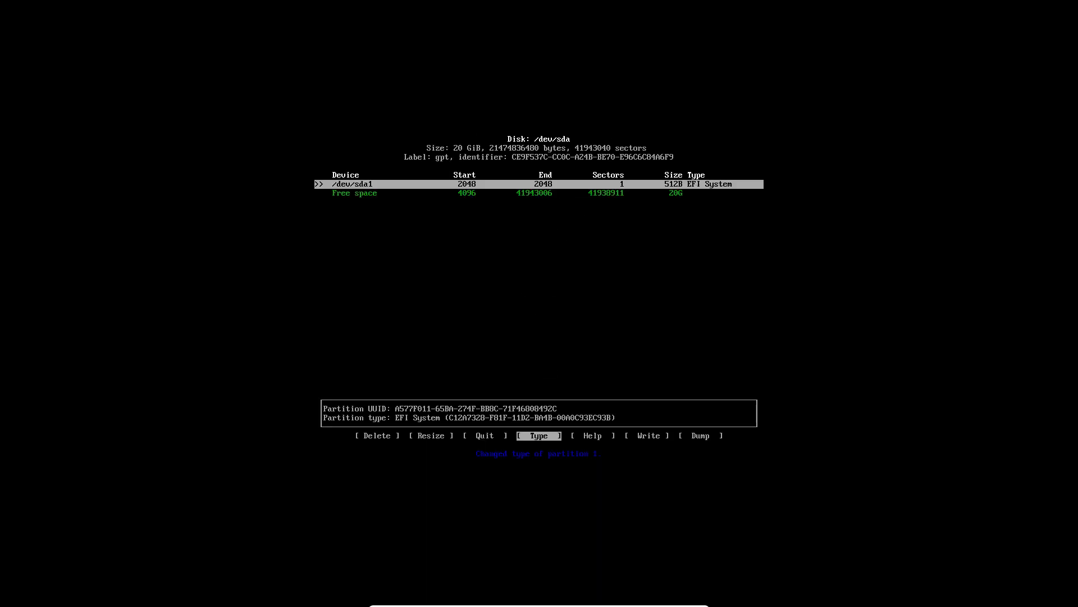
Create a new 1G partition from the remaining free space on /dev/sda.
key("Down")
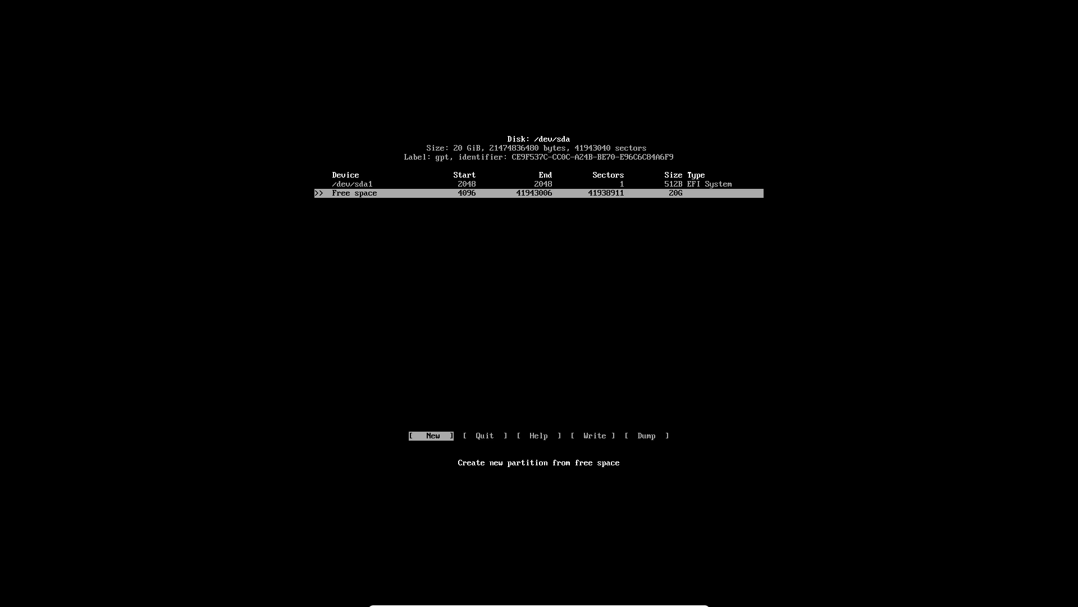
key("Return")
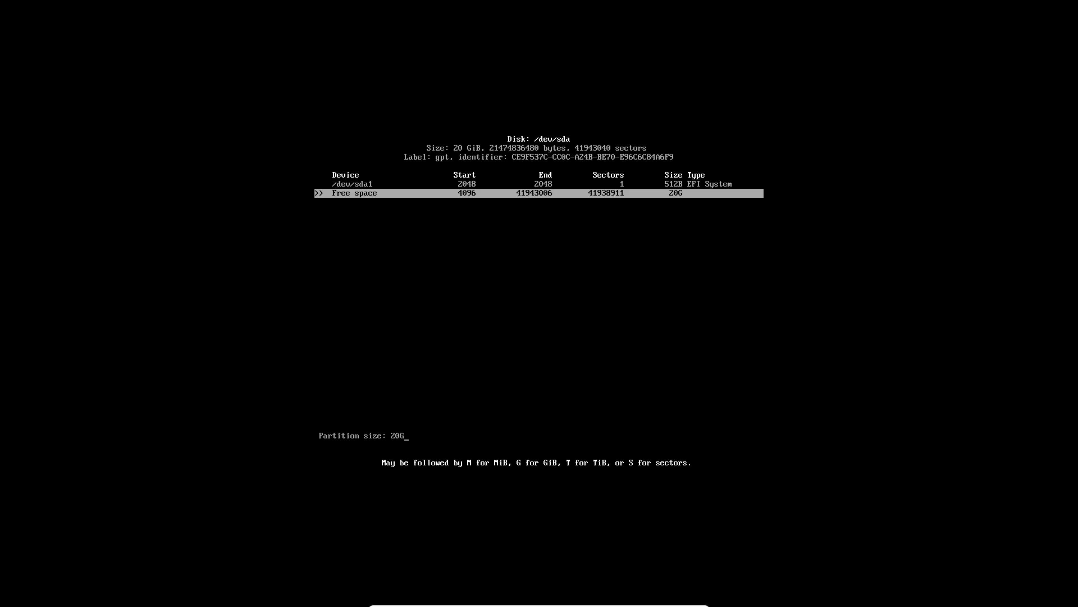
key("BackSpace")
key("BackSpace")
key("BackSpace")
type("1G")
key("Return")
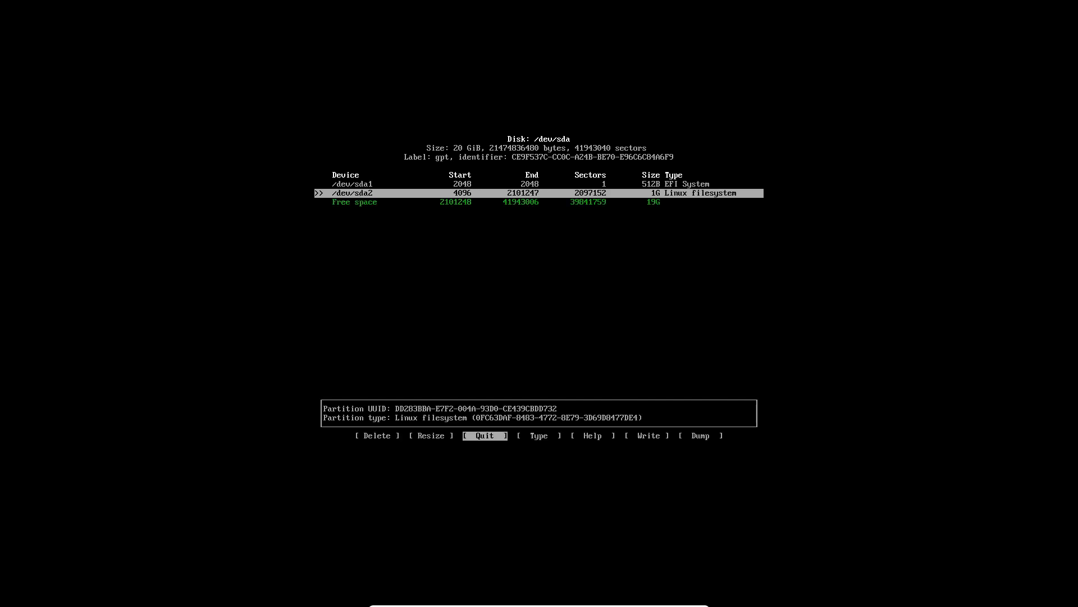
Quit cfdisk without writing the changes and run cfdisk again with a gpt label.
key("Return")
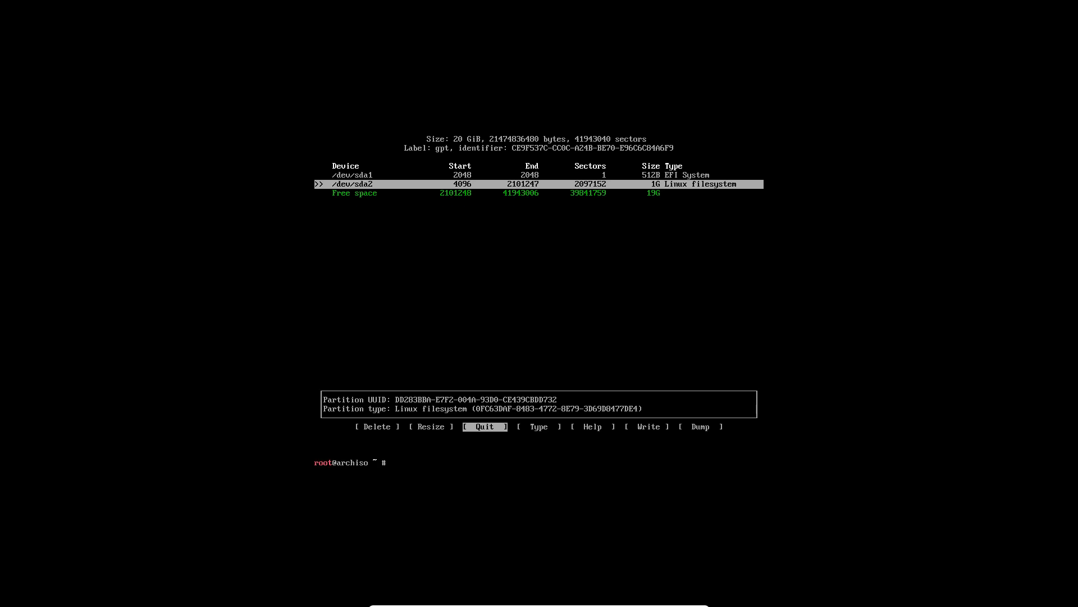
type("cfdisk")
key("Return")
key("Return")
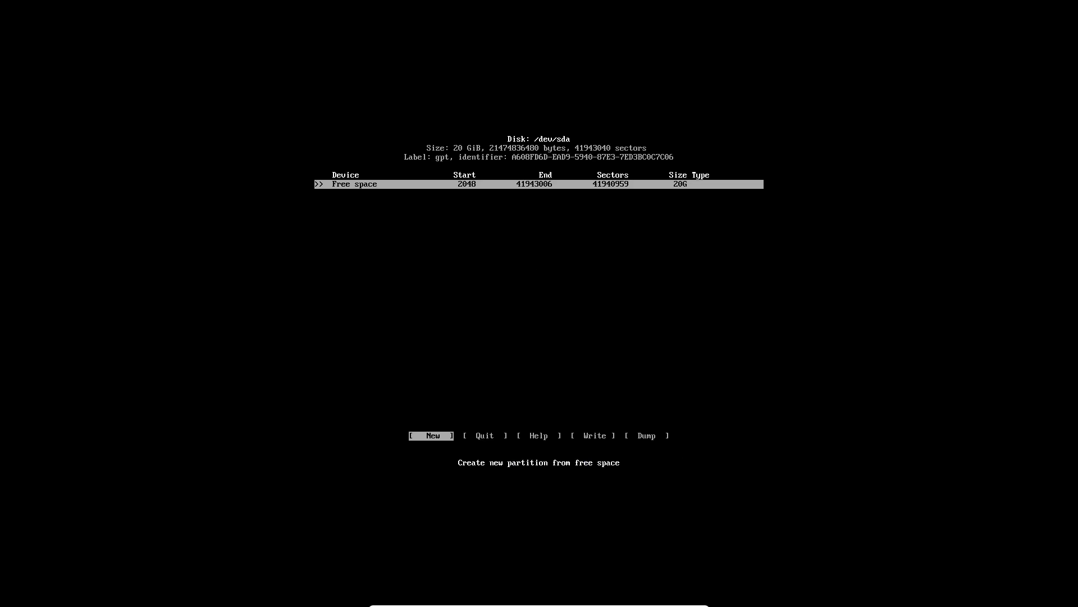
Create a new 525M partition from the free space on /dev/sda.
key("Return")
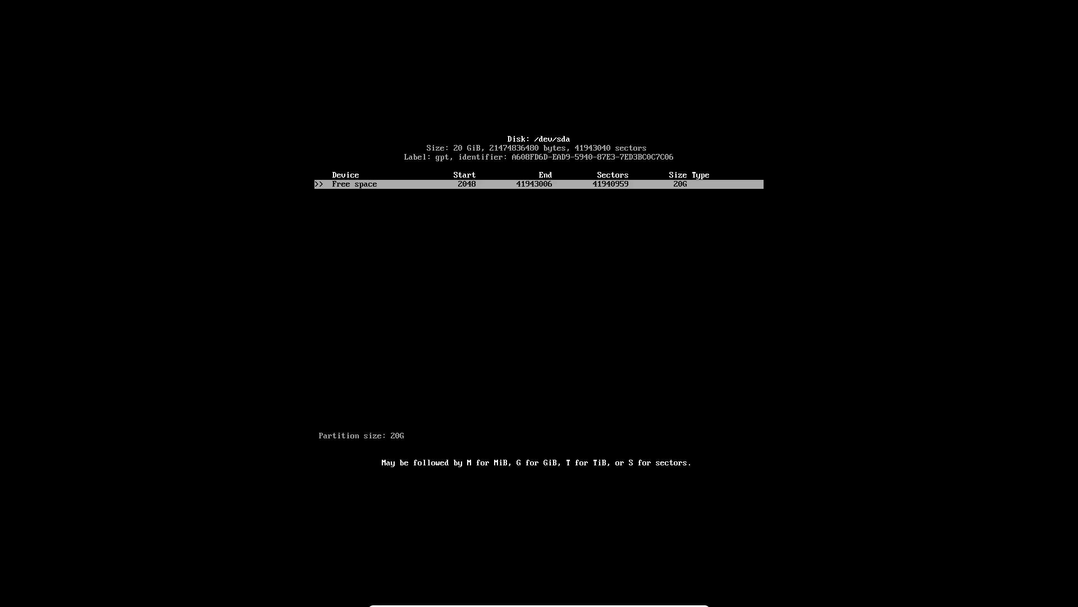
key("BackSpace")
key("BackSpace")
key("BackSpace")
type("55200M")
key("Return")
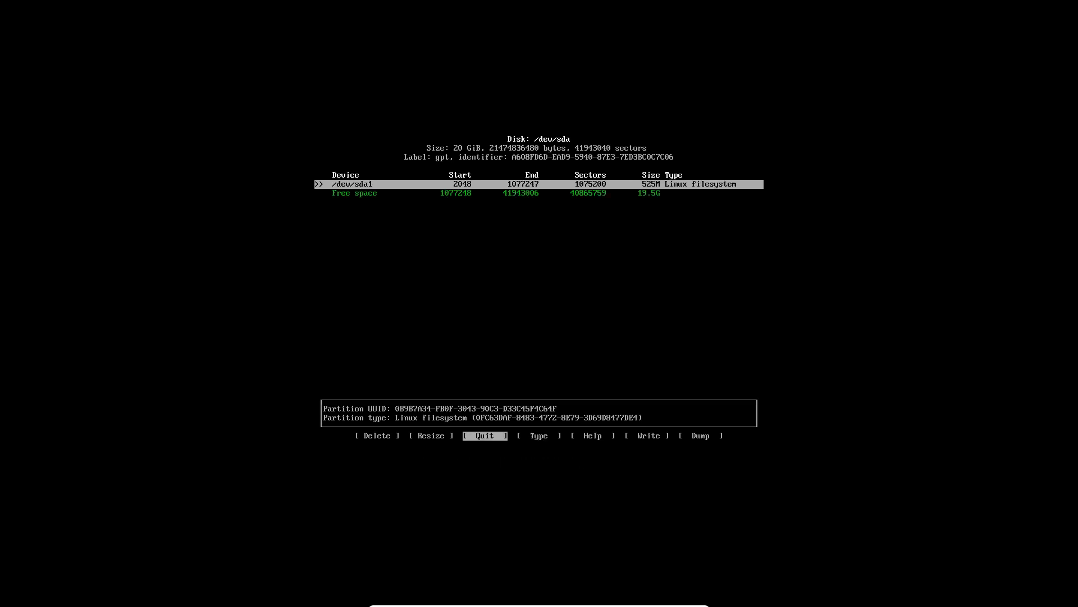
Leave cfdisk without saving the partition layout and restart it with an empty gpt label.
key("Return")
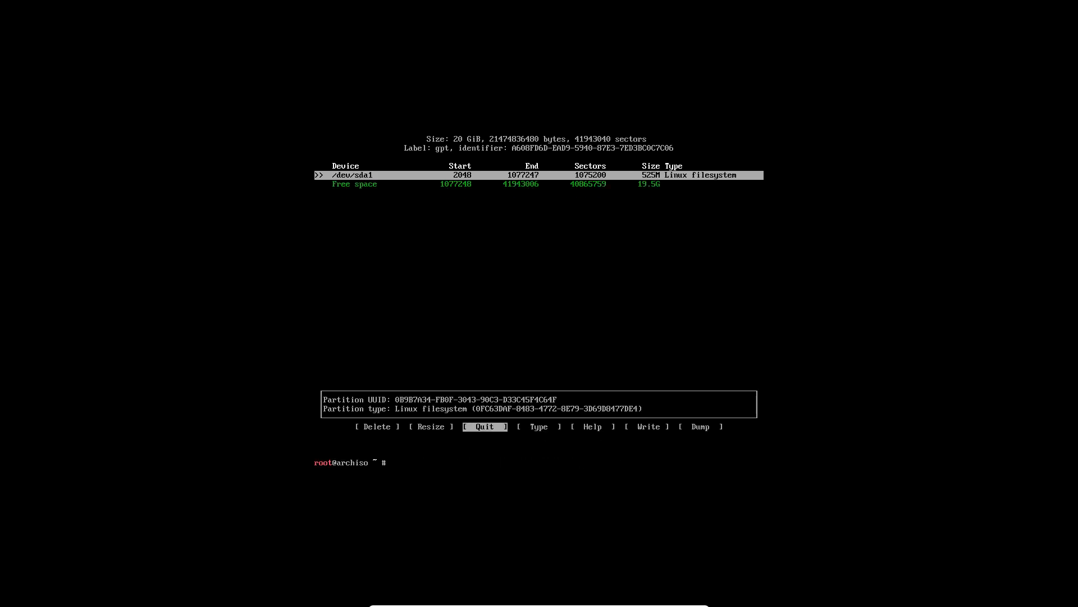
type("cfdisk")
key("Return")
key("Return")
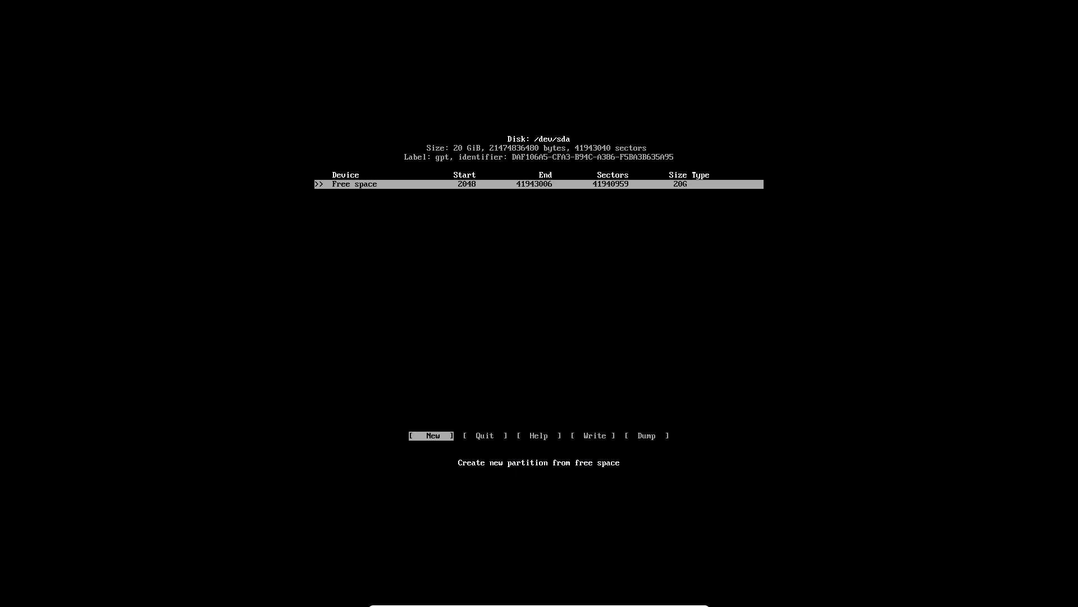
Create a new partition from the free space on /dev/sda, entering 550MB as its size.
key("Return")
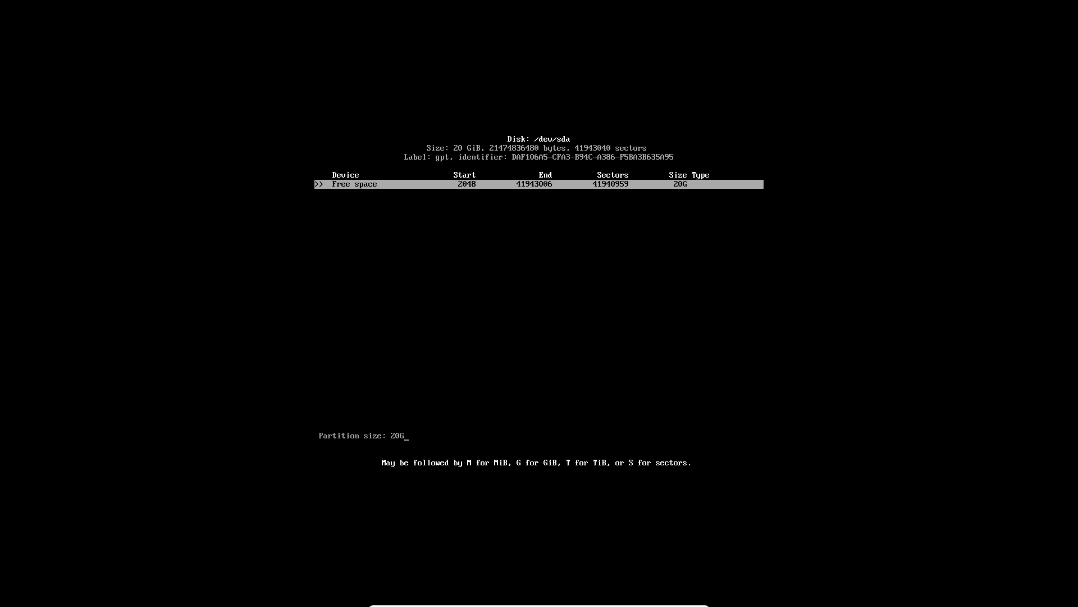
key("BackSpace")
key("BackSpace")
key("BackSpace")
type("550MB")
key("Return")
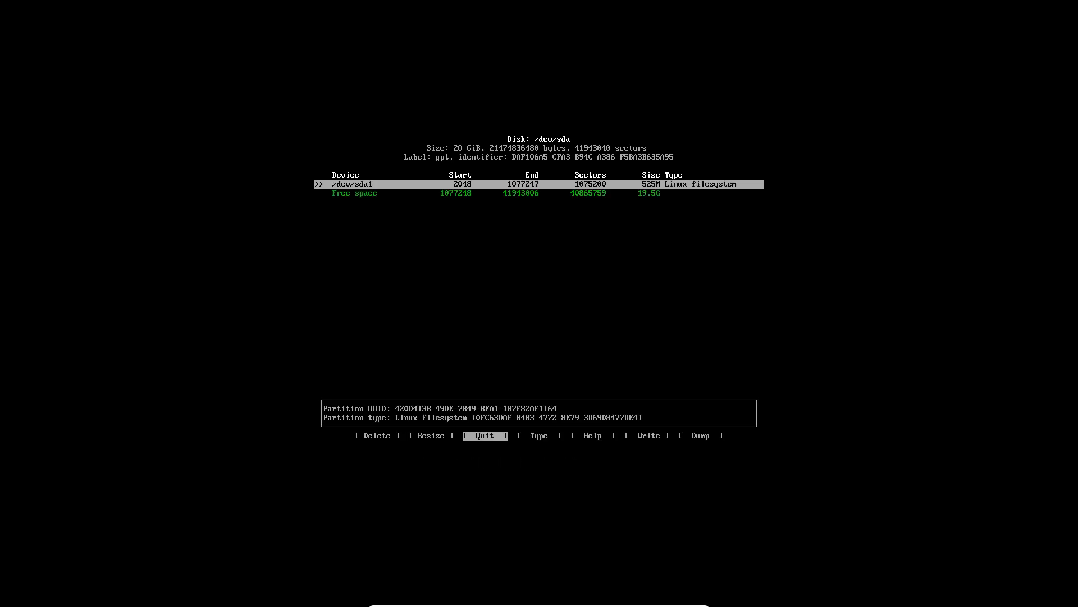
Set the type of the new partition /dev/sda1 to EFI System.
key("Right")
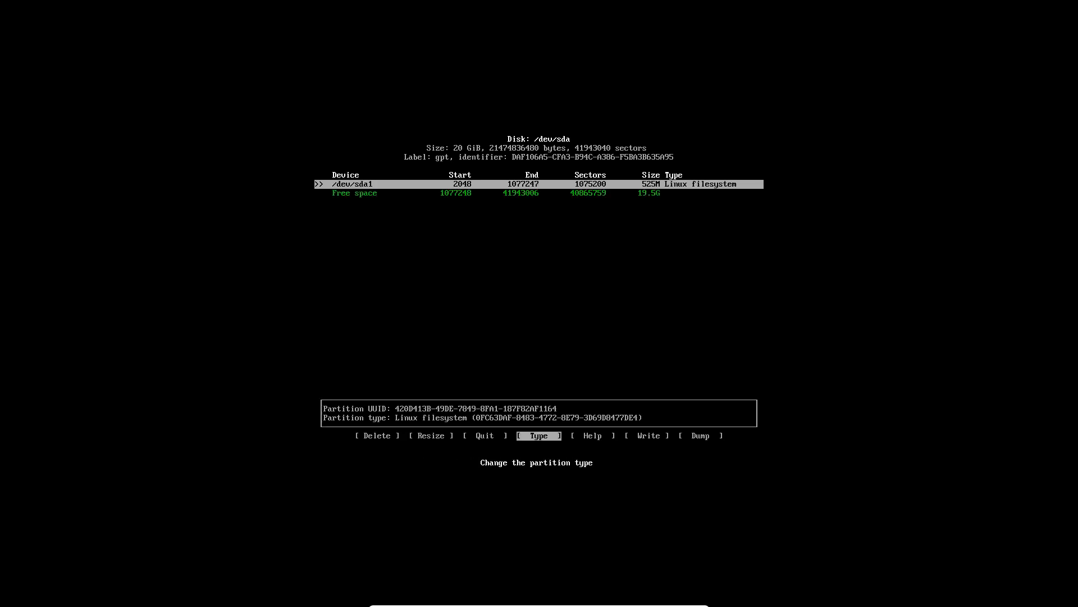
key("Return")
key("Up")
key("Up")
key("Up")
key("Up")
key("Up")
key("Up")
key("Up")
key("Up")
key("Up")
key("Up")
key("Up")
key("Up")
key("Up")
key("Up")
key("Up")
key("Up")
key("Up")
key("Up")
key("Up")
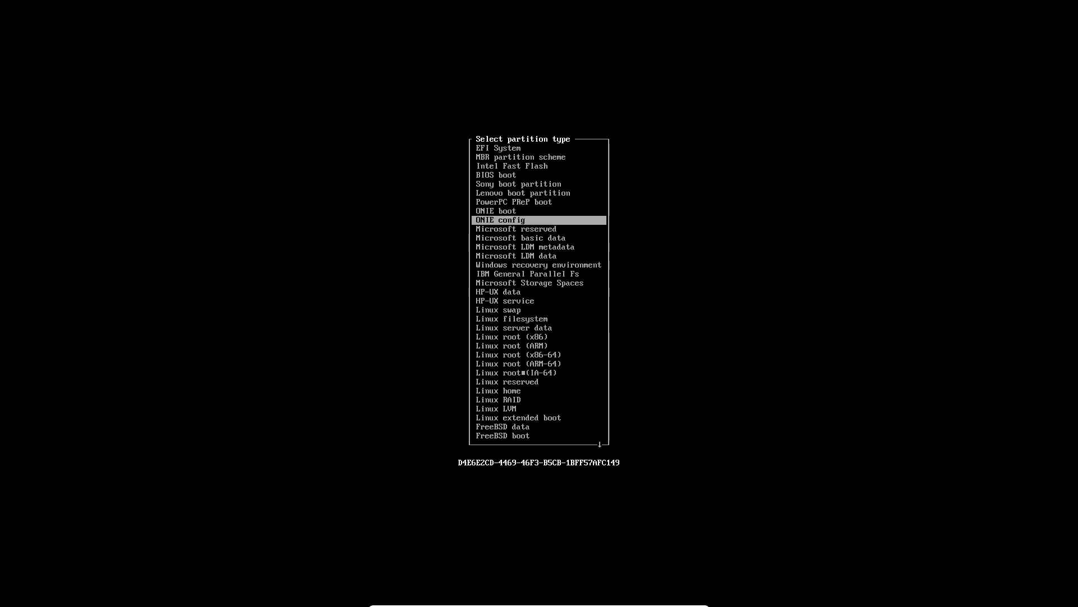
key("Return")
Create a second partition of 1G from the remaining free space on /dev/sda.
key("Down")
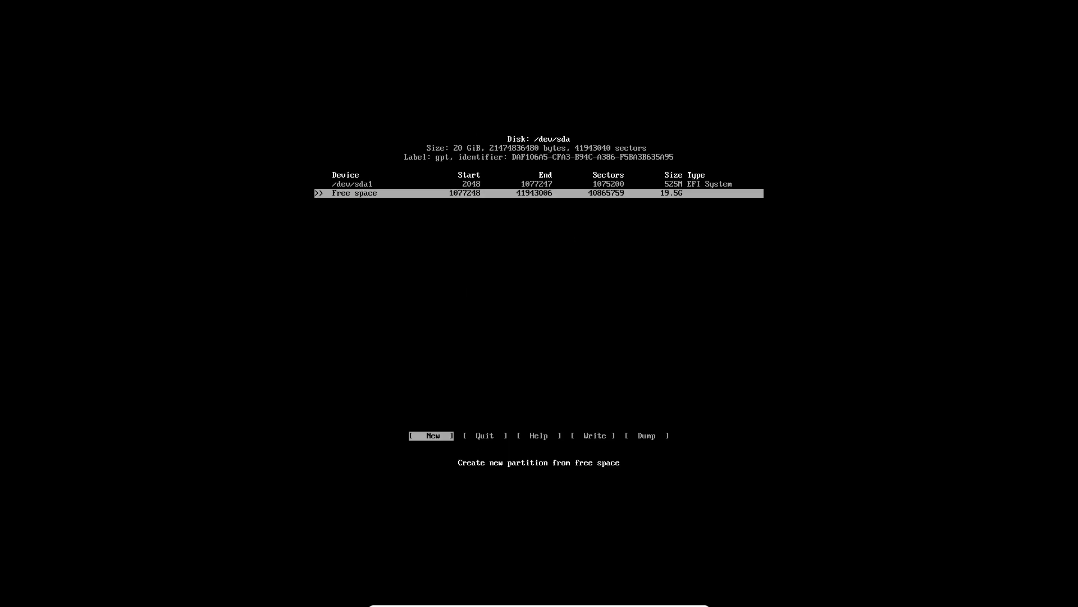
key("Return")
key("BackSpace")
key("BackSpace")
key("BackSpace")
key("BackSpace")
key("BackSpace")
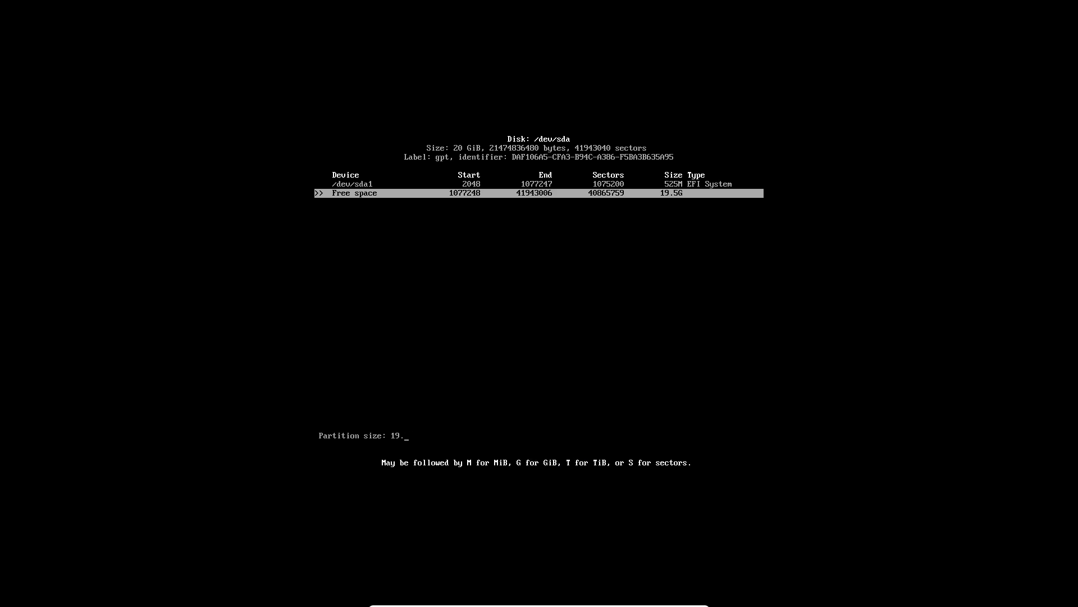
type("1G")
key("Return")
Change the partition type of /dev/sda2 to Linux swap.
key("Right")
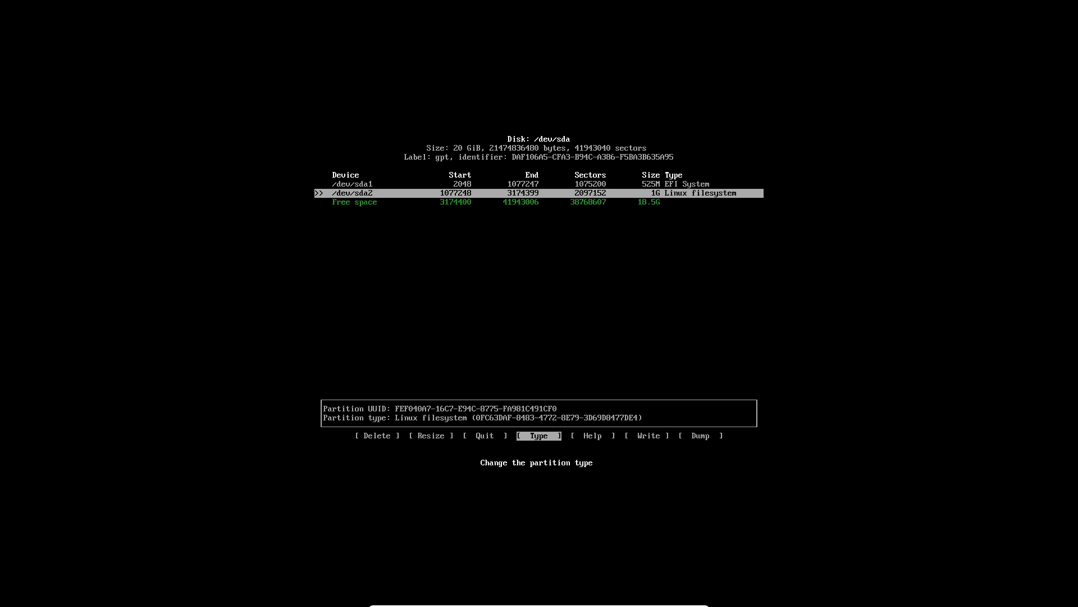
key("Return")
key("Up")
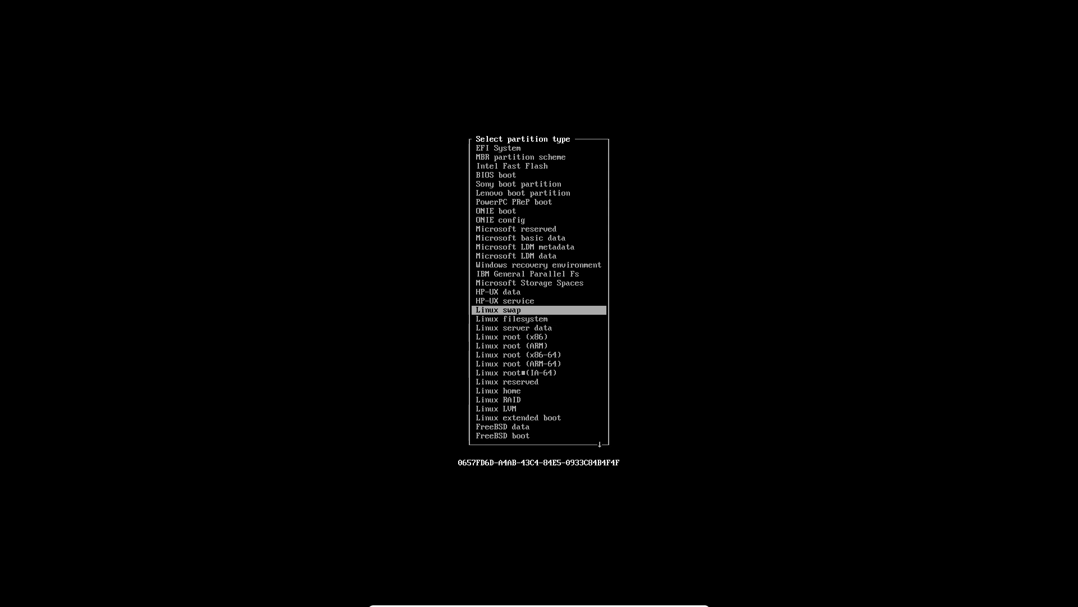
key("Return")
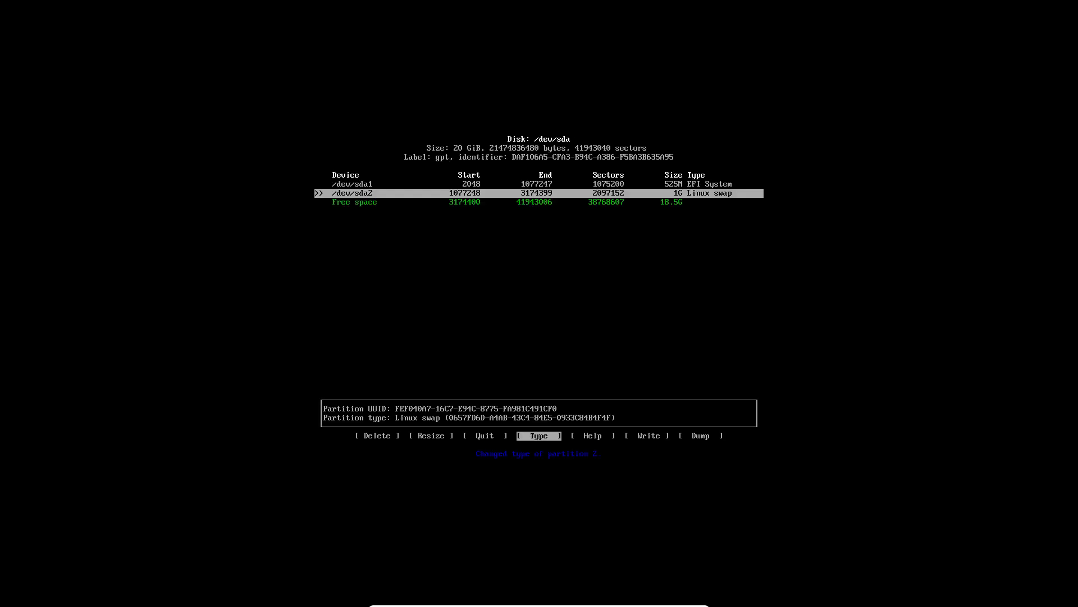
Create a third partition that uses all of the remaining 18.5G of free space on /dev/sda.
key("Down")
key("Return")
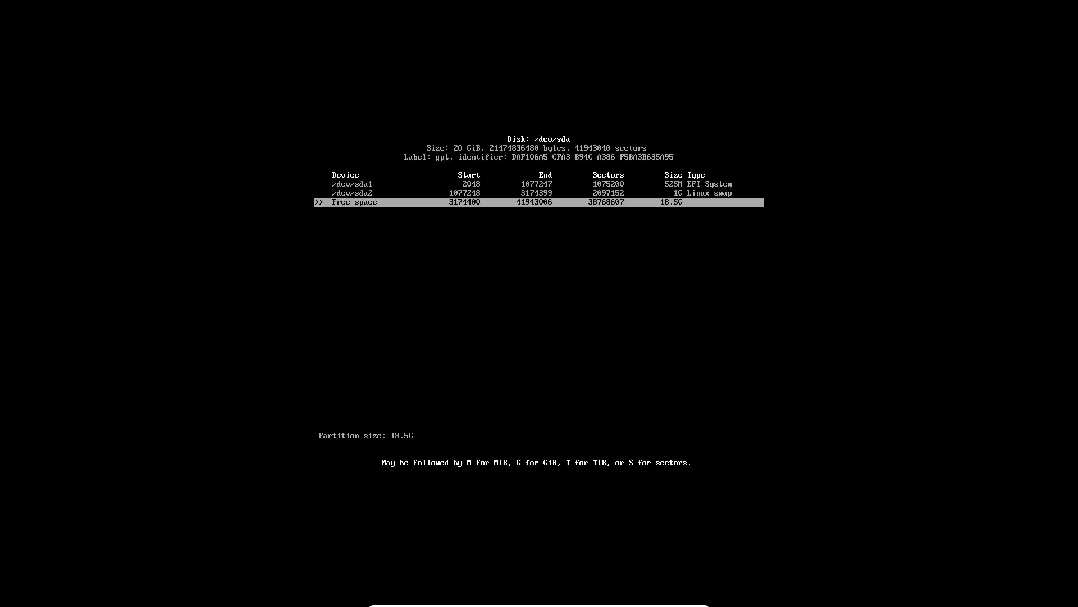
key("Return")
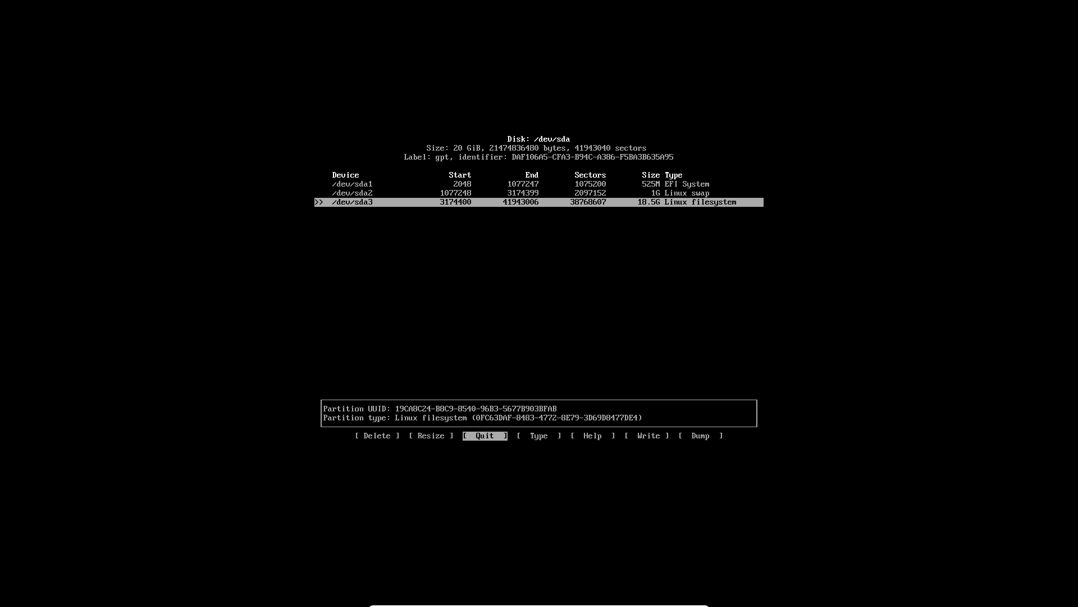
Write the partition table to /dev/sda, confirming with yes.
key("Right")
key("Right")
key("Right")
key("Return")
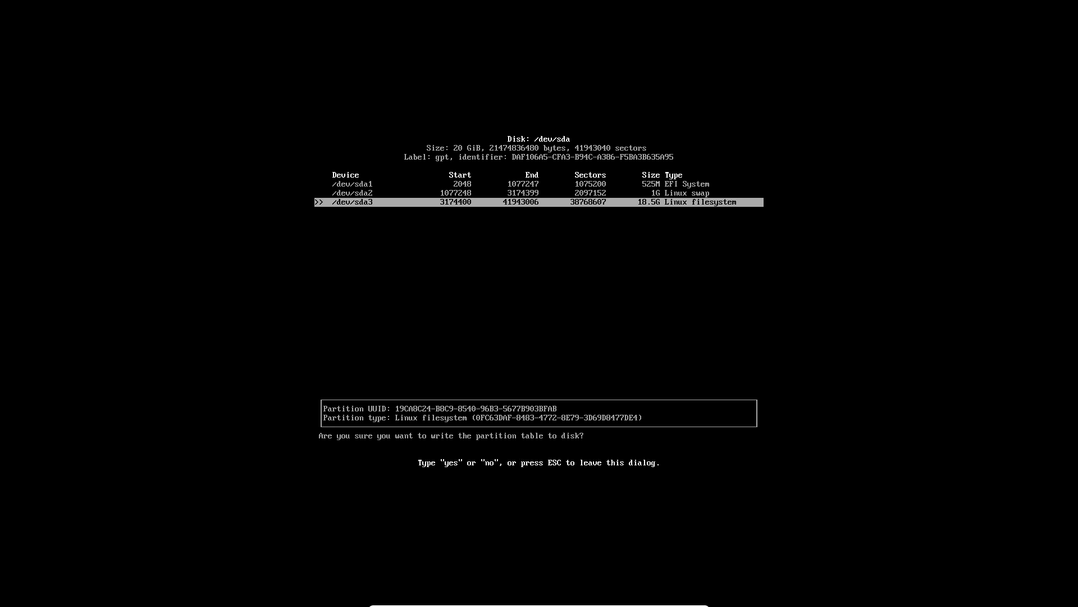
type("yes")
key("Return")
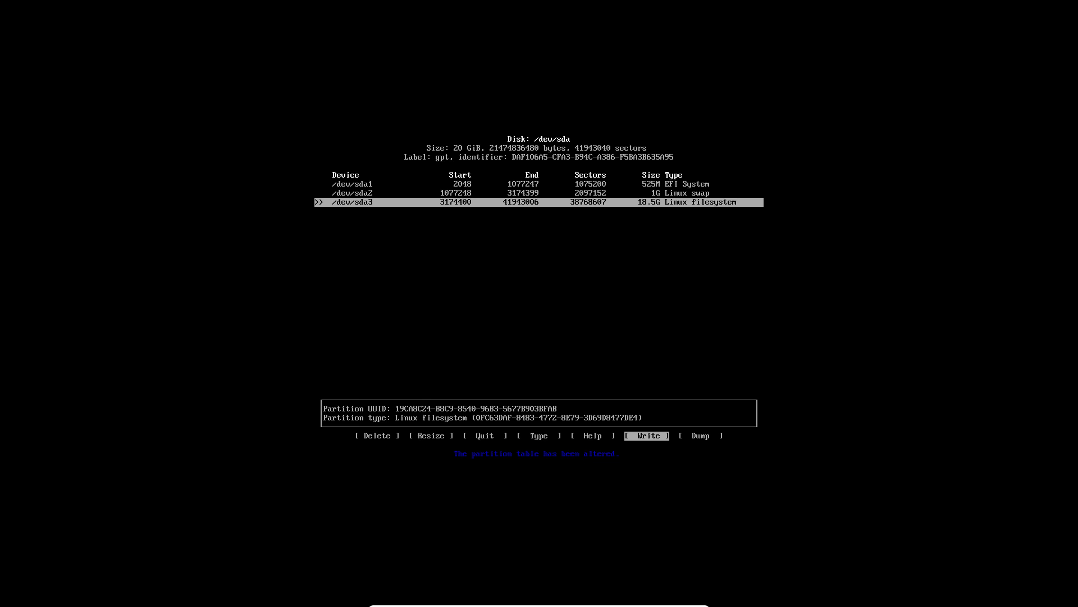
key("Return")
type("yes")
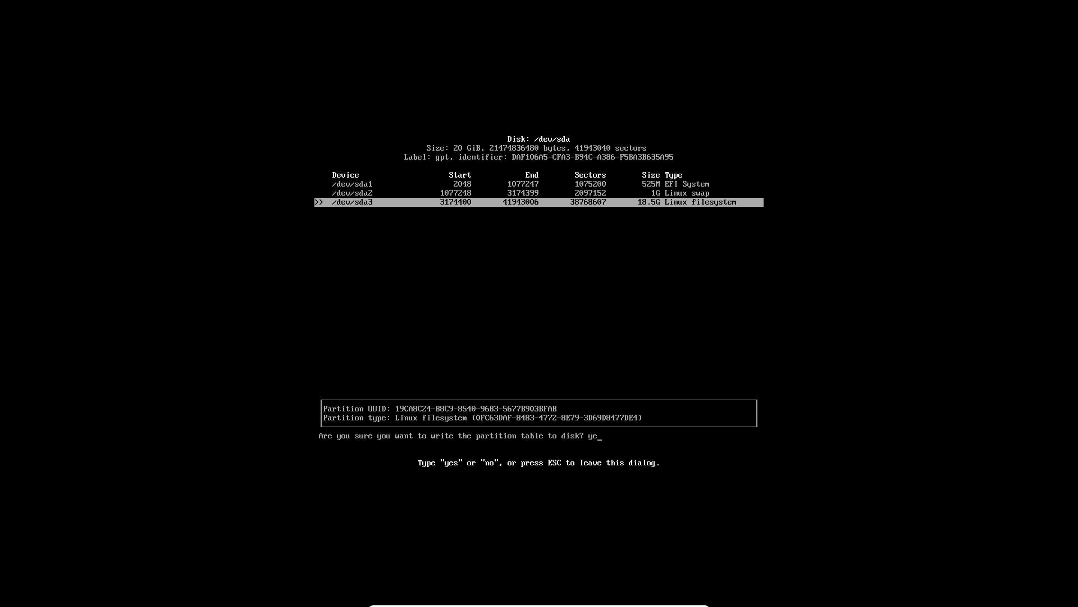
key("Return")
Quit cfdisk and return to the shell prompt.
key("Left")
key("Left")
key("Left")
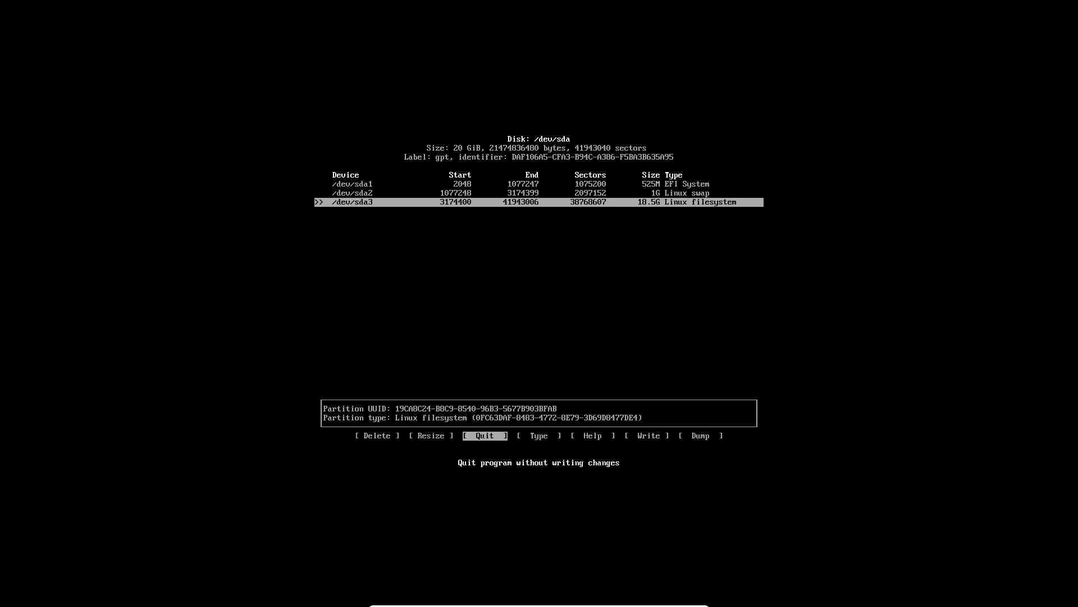
key("Return")
List the block devices with lsblk to check the new partitions on sda.
type("ls")
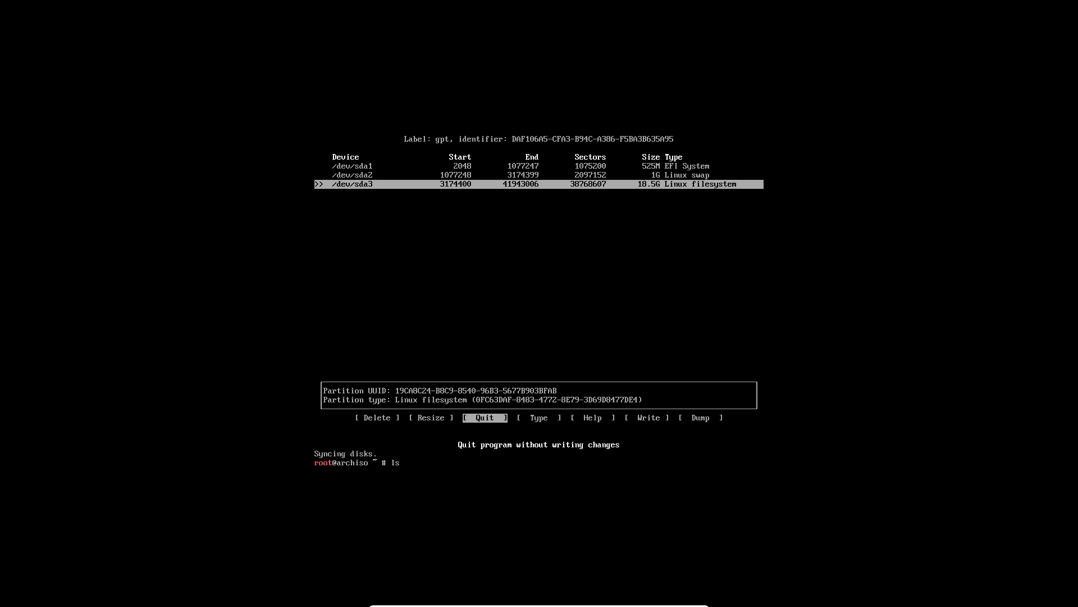
type("db")
key("Tab")
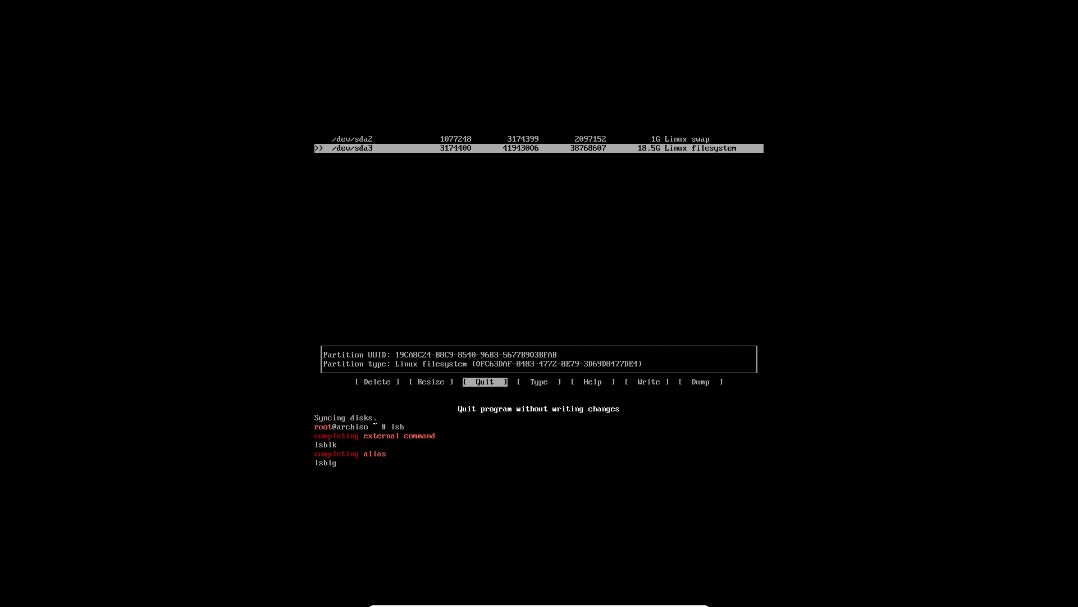
type("lk")
key("Return")
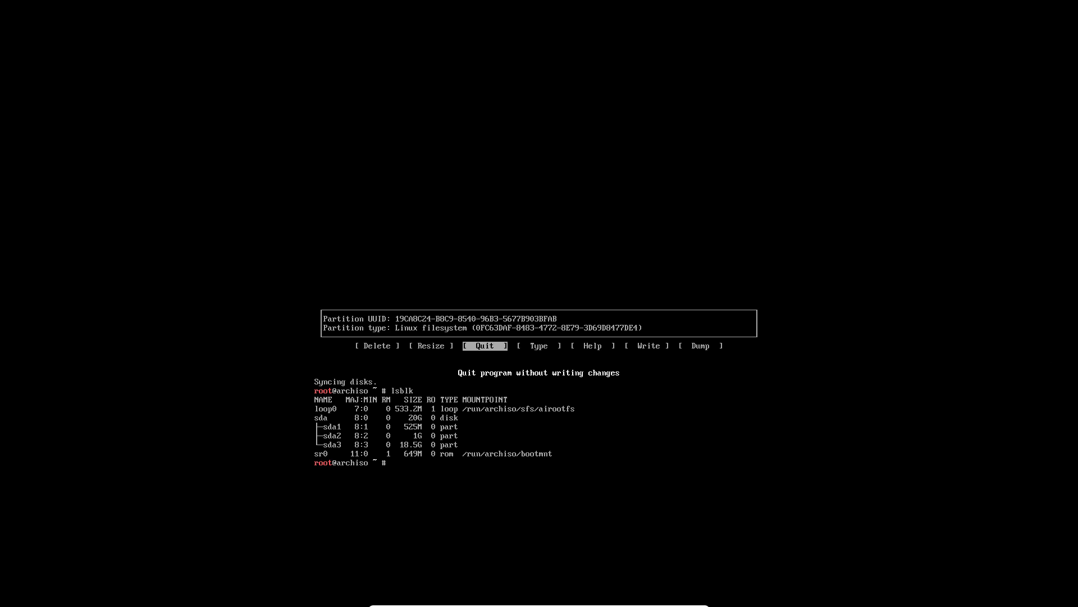
Format the EFI partition as FAT32 with mkfs.fat -F32 /dev/sda1.
type("mkd")
key("Tab")
type("f")
key("Tab")
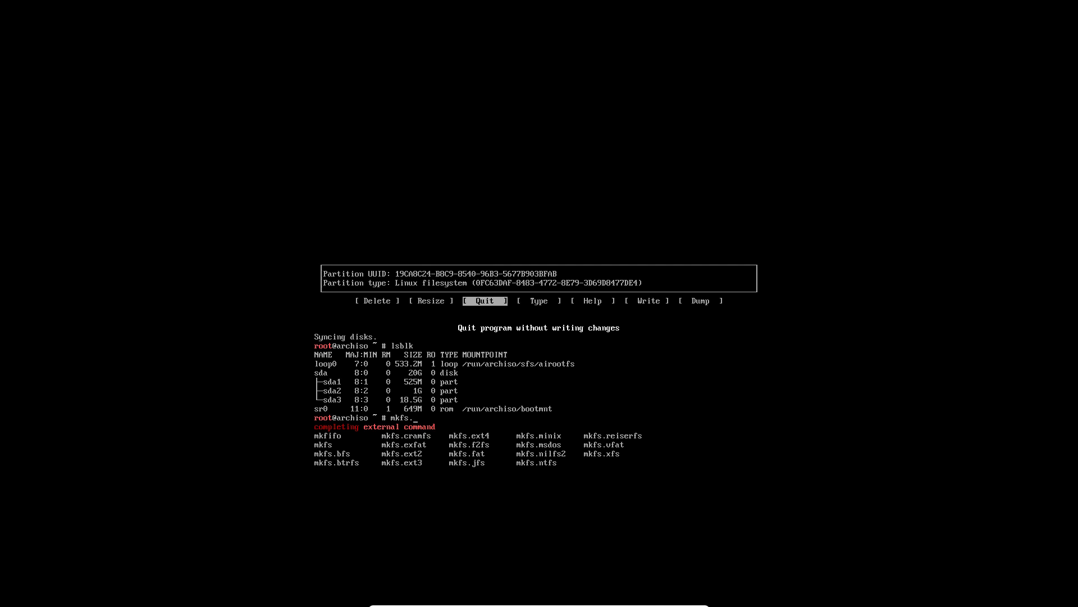
type("s.f")
key("Tab")
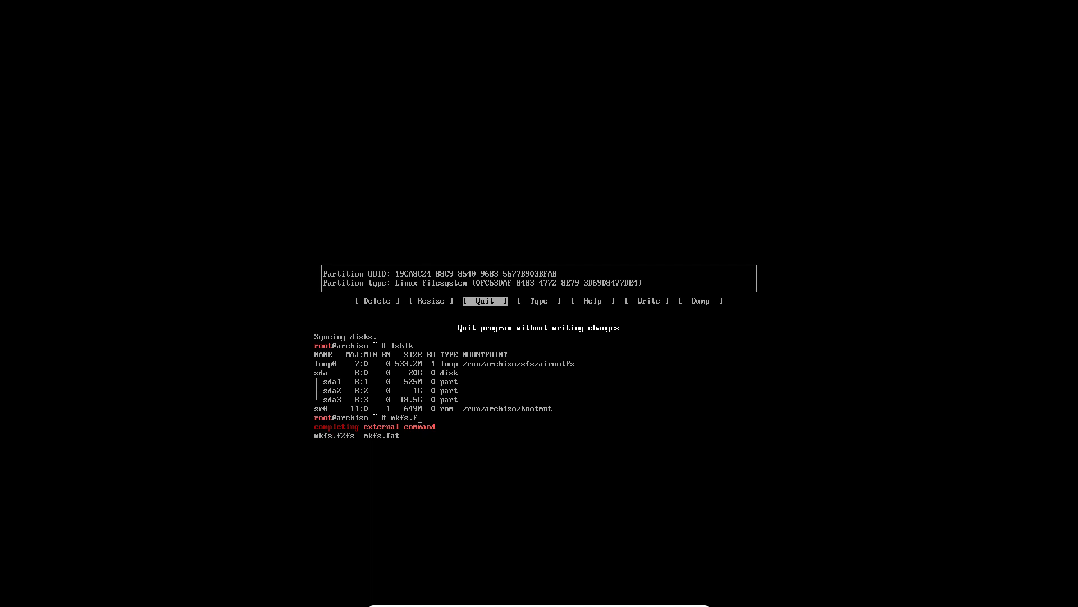
type("at -F32 /dev/sda1")
key("Return")
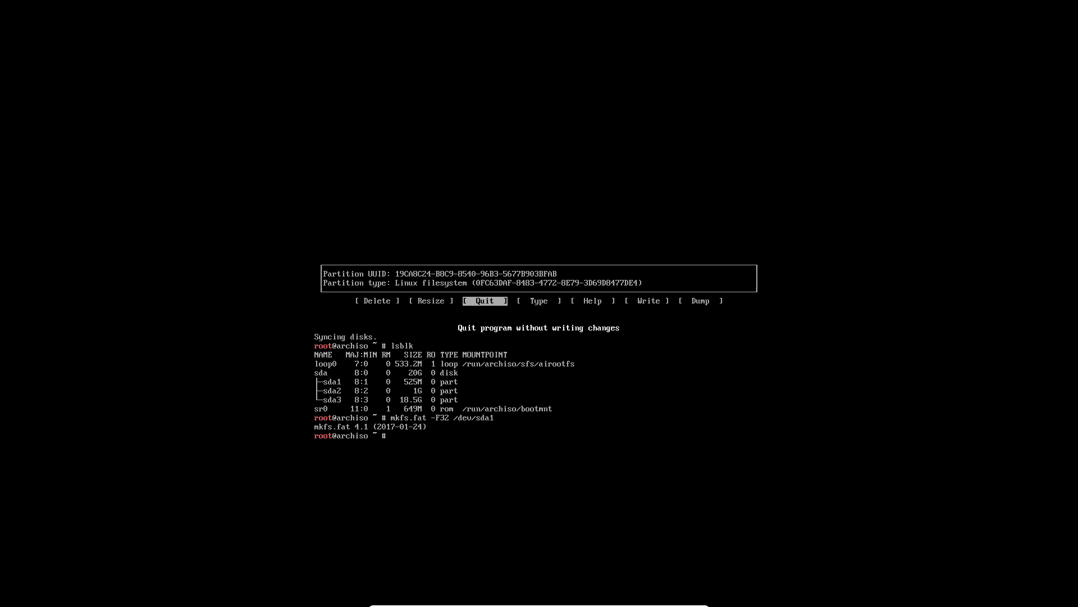
Set up the swap area on the second partition with mkswap /dev/sda2.
type("mkdw")
type("wap")
type(" /s")
type("ev")
type("/S")
key("BackSpace")
key("BackSpace")
type("sda")
key("Tab")
type("2")
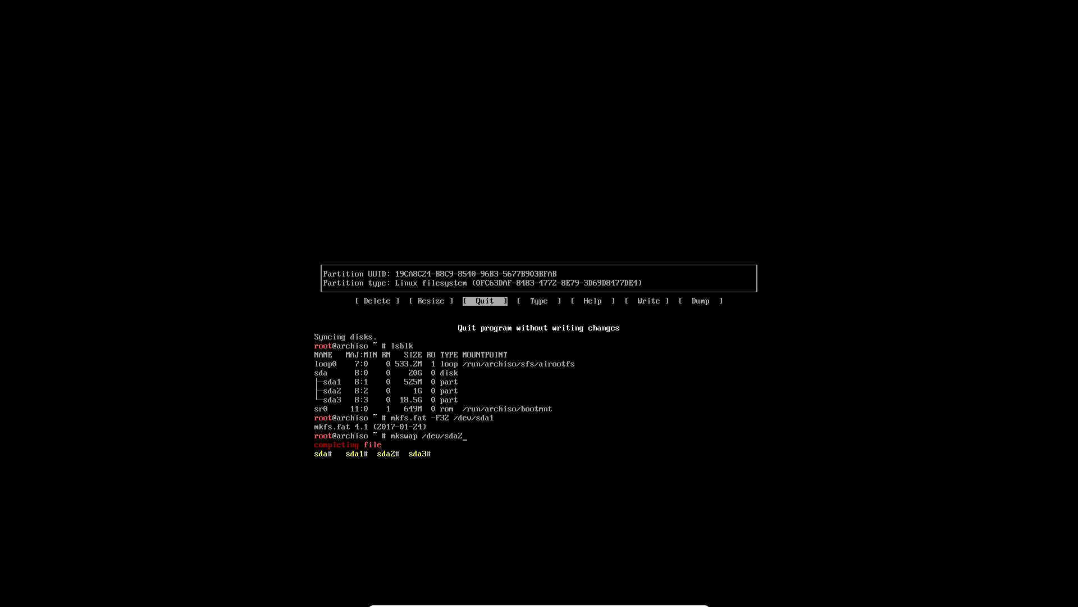
key("Return")
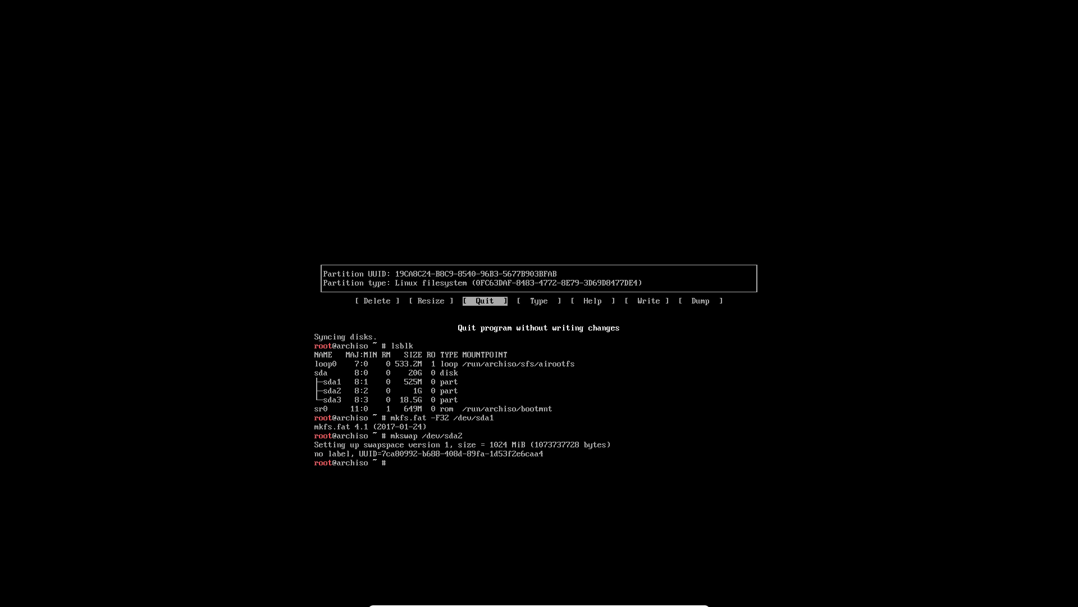
Enable the swap partition with swapon /dev/sda2.
type("pon")
type(" /s")
type("ev")
type("/sda2")
key("Return")
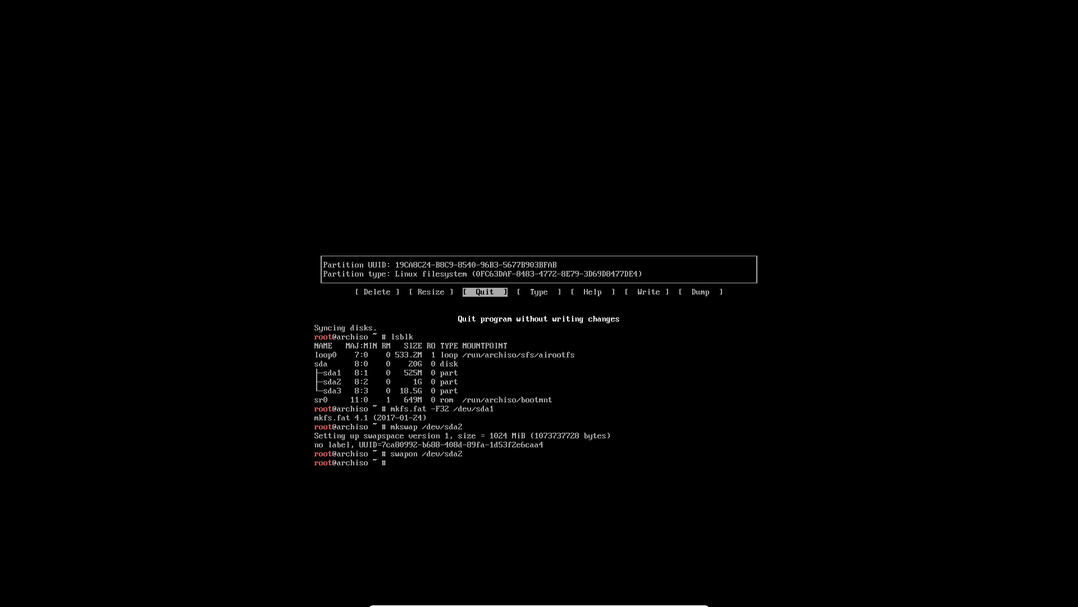
Format the third partition as ext4 with mkfs.ext4 /dev/sda3.
type("mkfs.ext")
key("Tab")
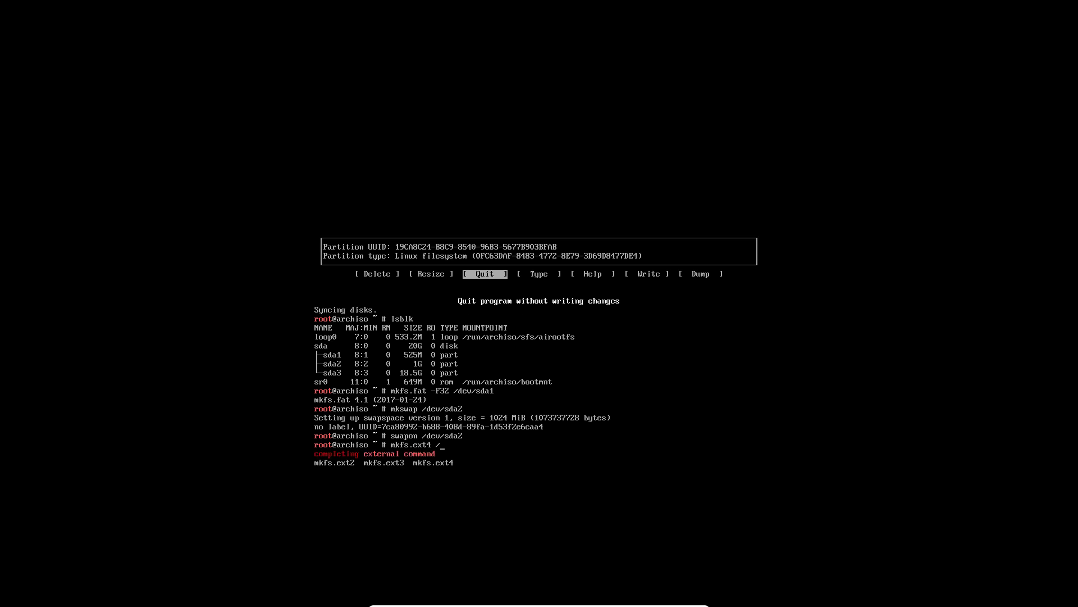
type("4 /s")
key("BackSpace")
type("dev/sda3p")
key("Return")
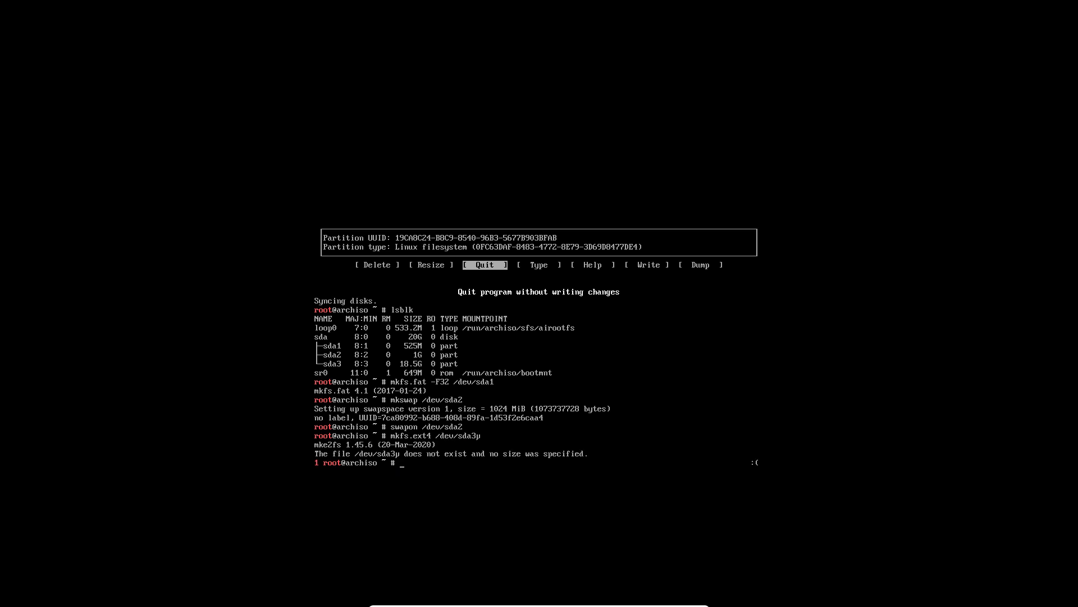
key("Up")
key("BackSpace")
key("Return")
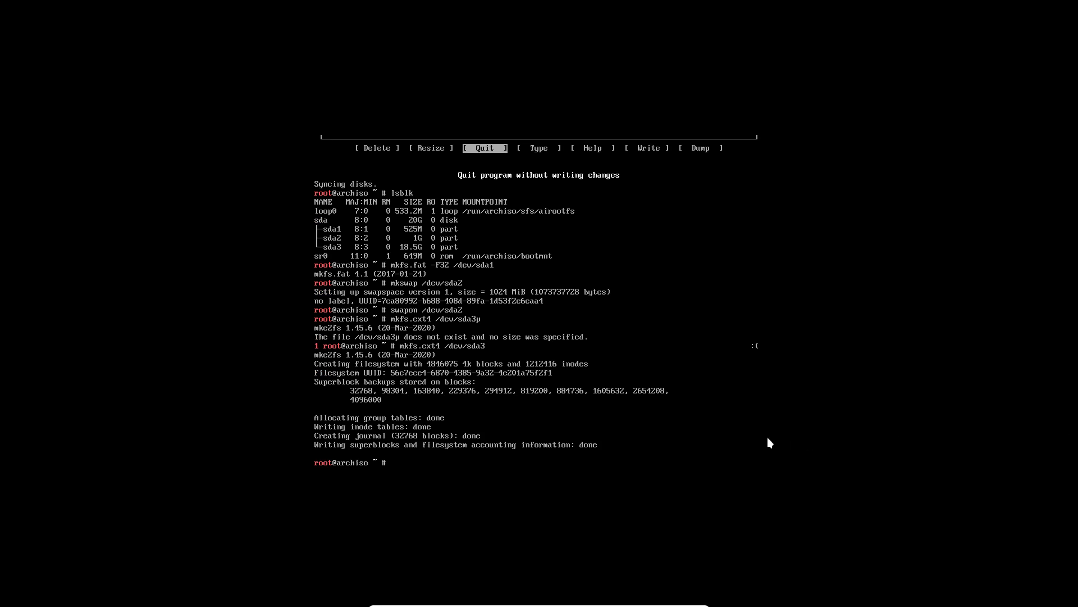
Mount the root partition /dev/sda3 on /mnt and create the directory /mnt/boot.
type("mount /dev/sda3 /mnt")
key("Return")
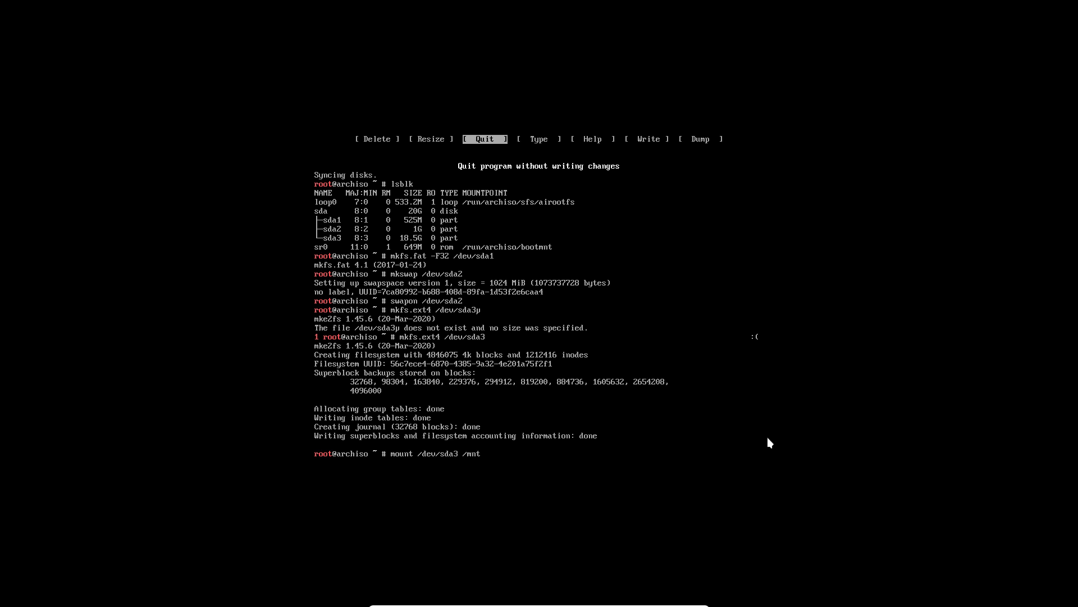
type("mkd")
type("ir")
type(" /pm")
key("BackSpace")
key("BackSpace")
type("mnt/boot")
key("Return")
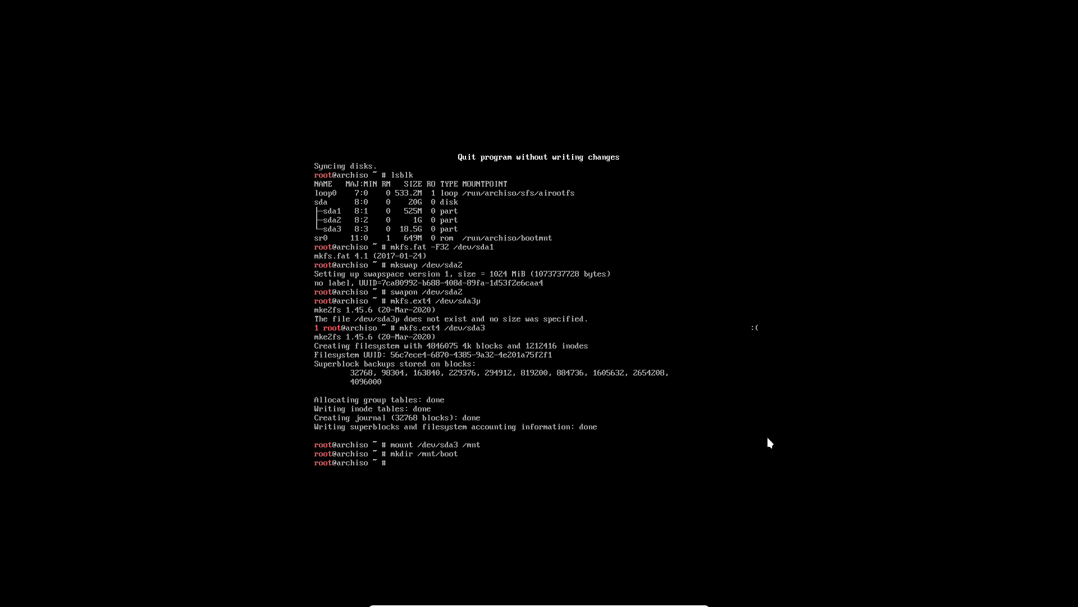
Create the directory /mnt/boot/efi as the mount point for the EFI partition.
type("mkd")
key("BackSpace")
key("BackSpace")
type("dir /mnt/boot/efi")
key("Return")
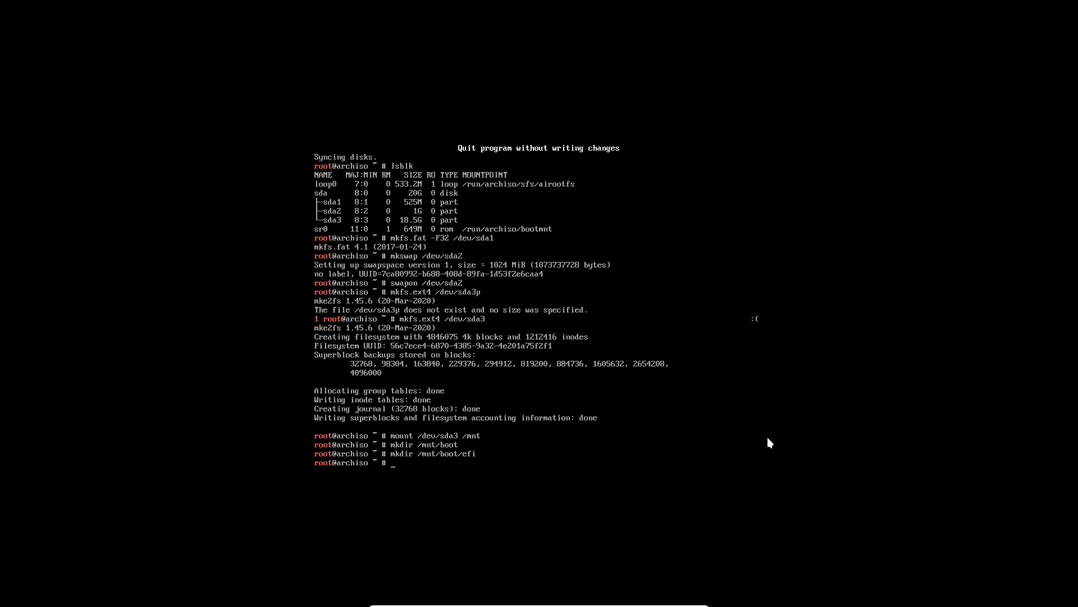
Mount the EFI partition /dev/sda1 on /mnt/boot/efi.
type("mount")
type(" /dav")
key("BackSpace")
key("BackSpace")
type("ev/sda1 /mnt/boot/efi")
key("Return")
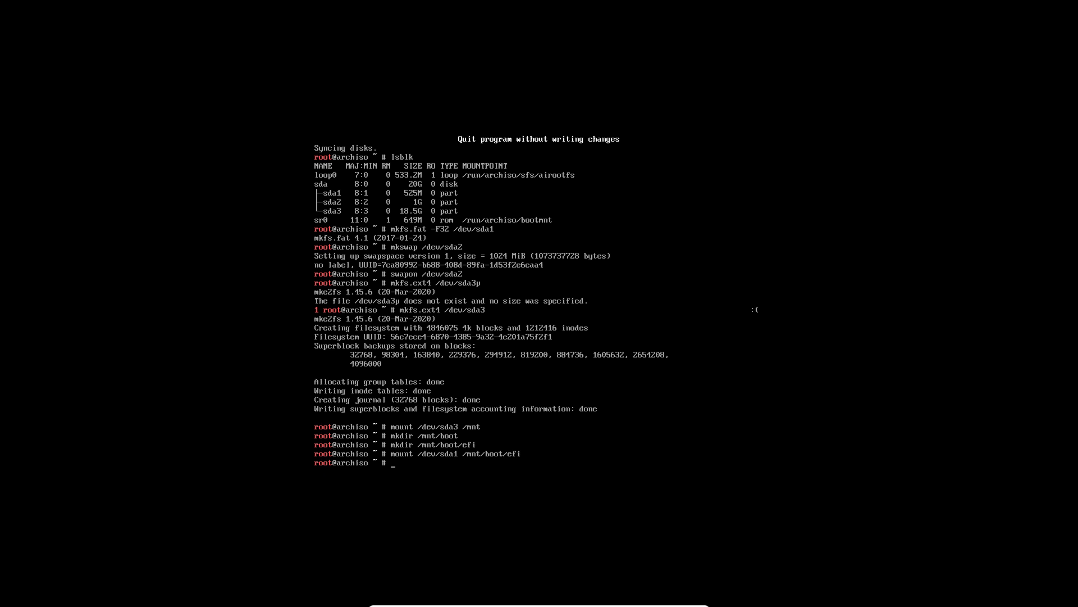
Open the pacman mirror list /etc/pacman.d/mirrorlist in nano.
type("nano etc")
key("BackSpace")
key("BackSpace")
key("BackSpace")
type("/ect/")
key("BackSpace")
key("BackSpace")
key("BackSpace")
type("tc/pacman.d/mi")
key("Tab")
key("Return")
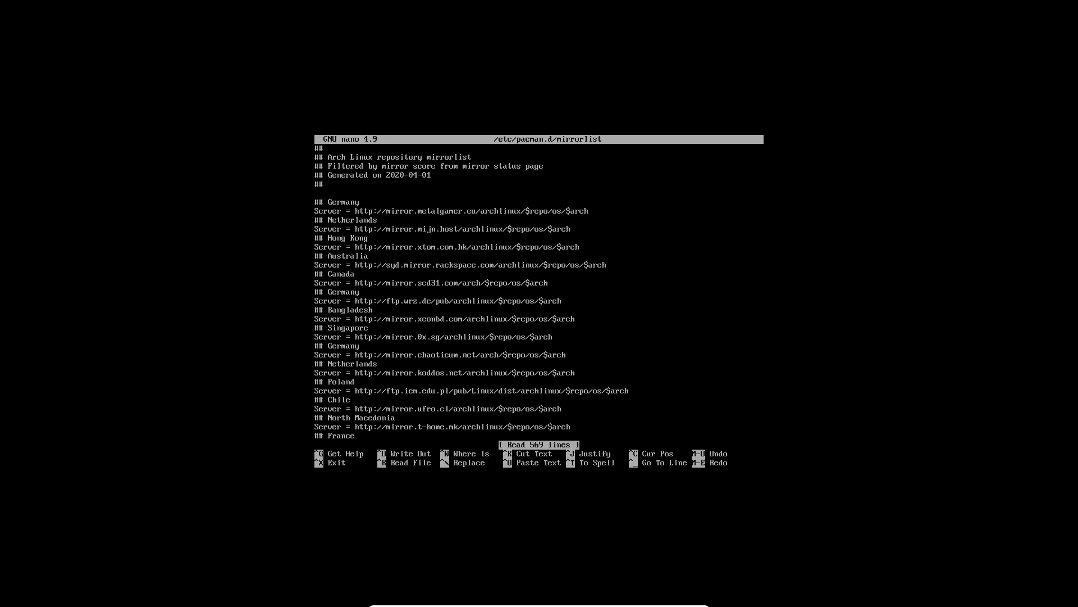
Comment out the Hong Kong server mirror.xtom.com.hk in the mirror list, save the file and exit nano.
key("Down")
key("Down")
key("Down")
key("Down")
key("Down")
key("Down")
key("Down")
key("Down")
key("Down")
type("#")
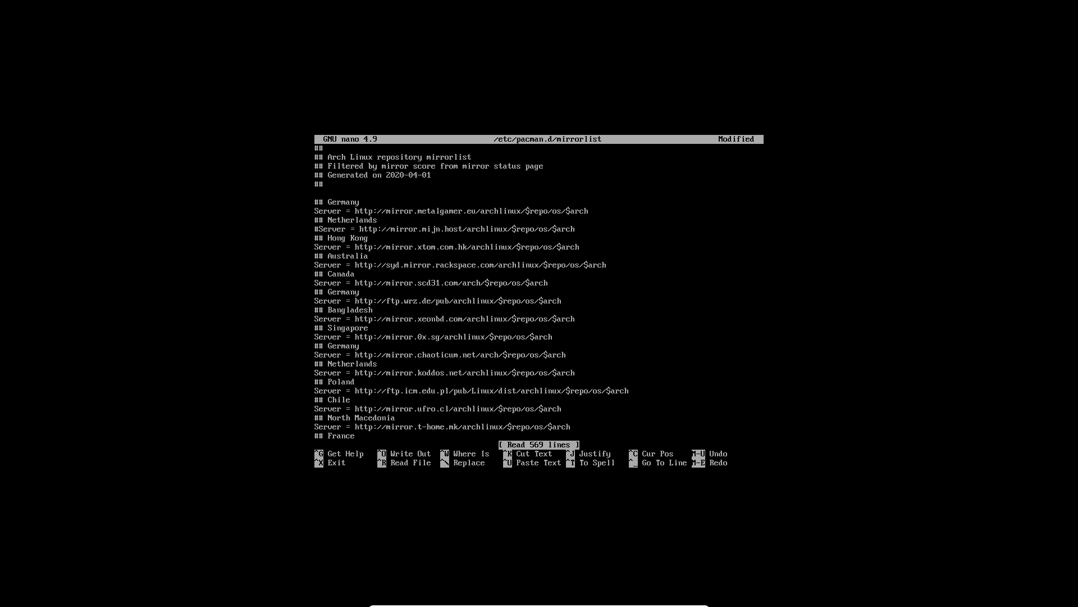
key("BackSpace")
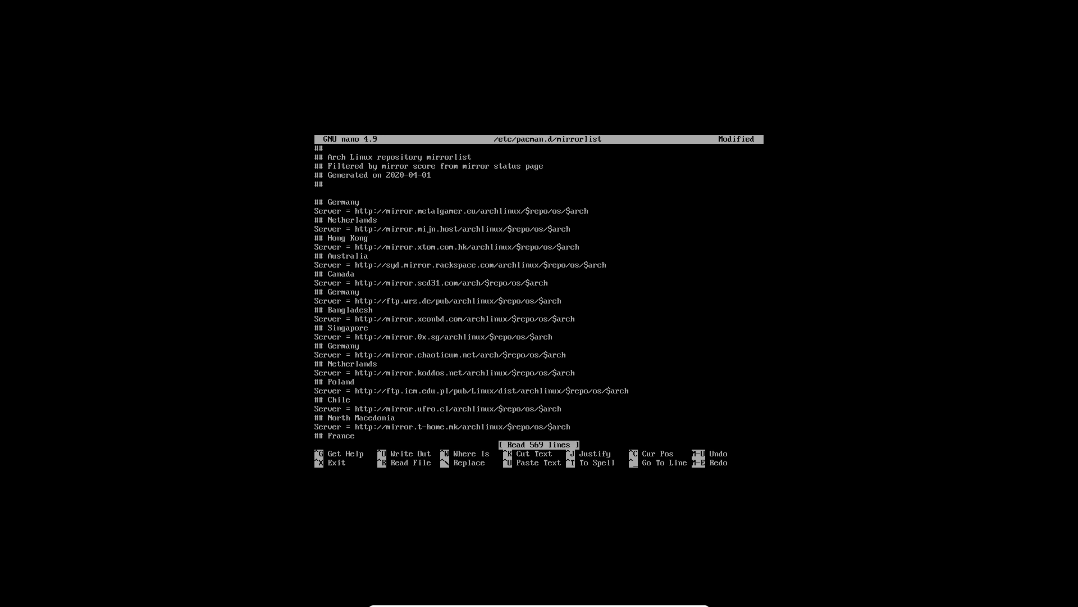
type("#")
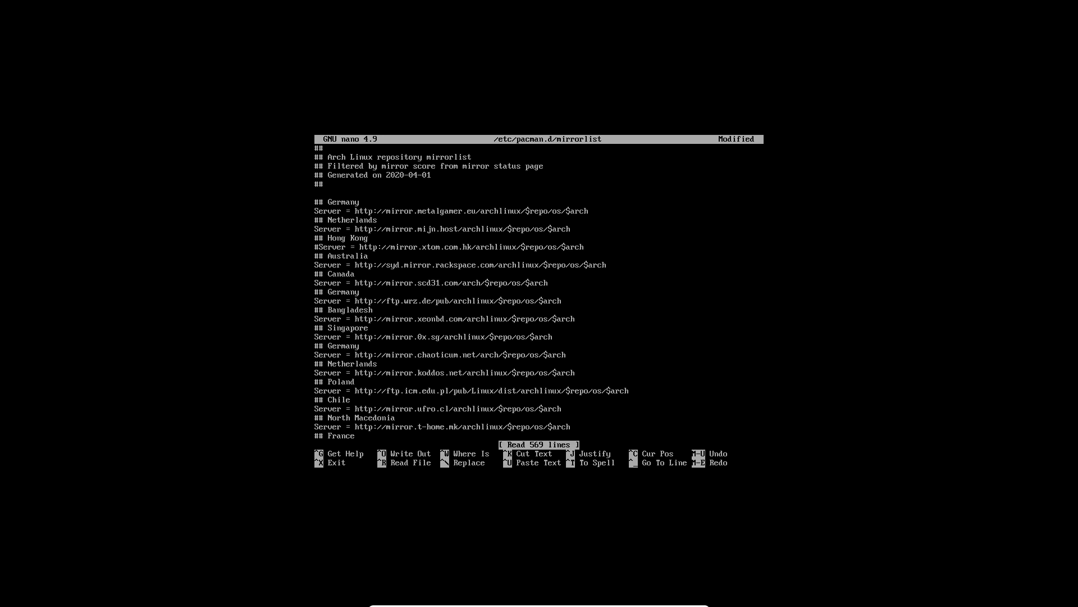
key("Down")
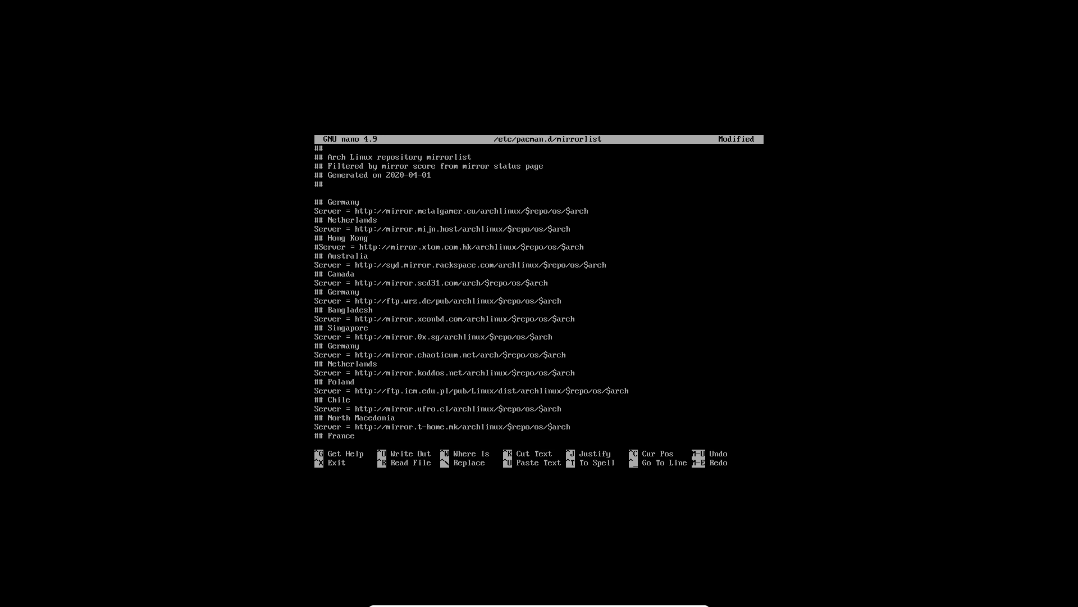
key("ctrl+x")
key("y")
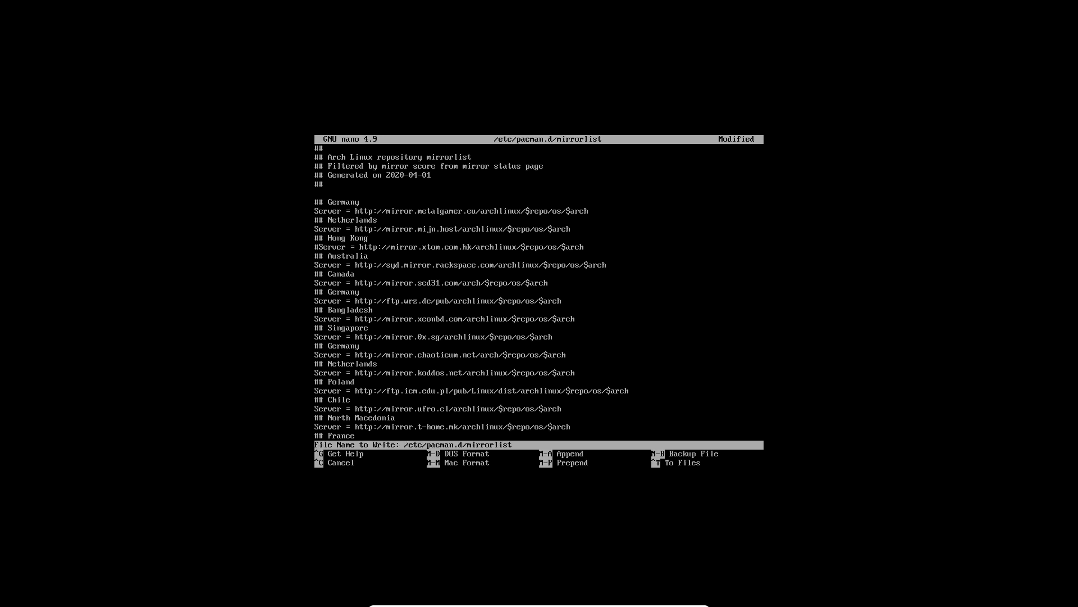
key("Return")
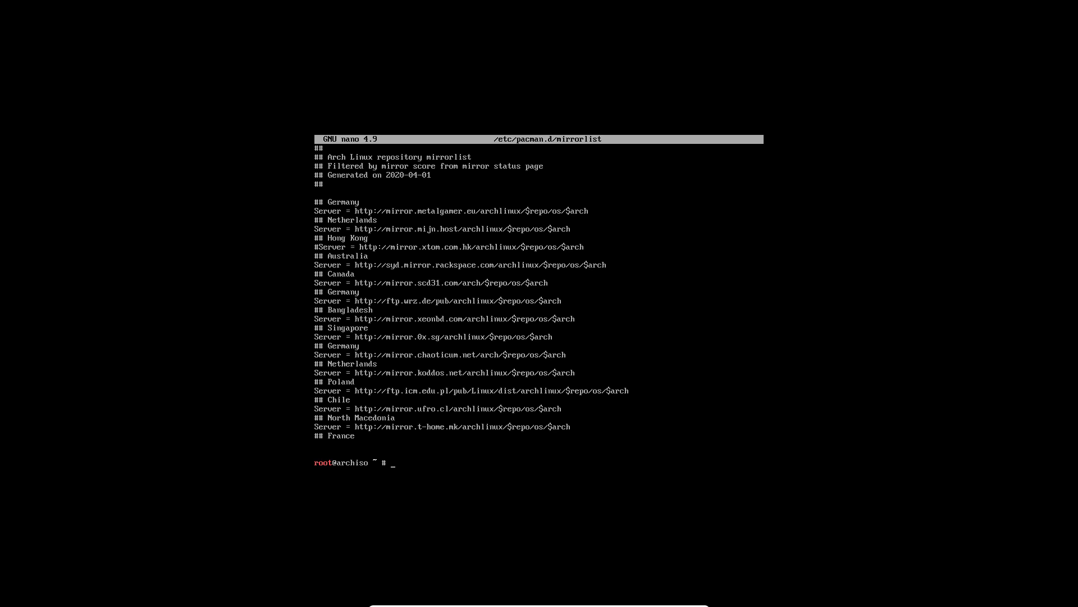
type("cstrap /mnt")
key("BackSpace")
key("BackSpace")
key("BackSpace")
key("BackSpace")
key("BackSpace")
key("BackSpace")
key("BackSpace")
key("BackSpace")
key("BackSpace")
key("BackSpace")
key("BackSpace")
key("BackSpace")
key("BackSpace")
List the contents of the root directory, /mnt and /mnt/boot to check the created folders, and return to the home directory.
key("Return")
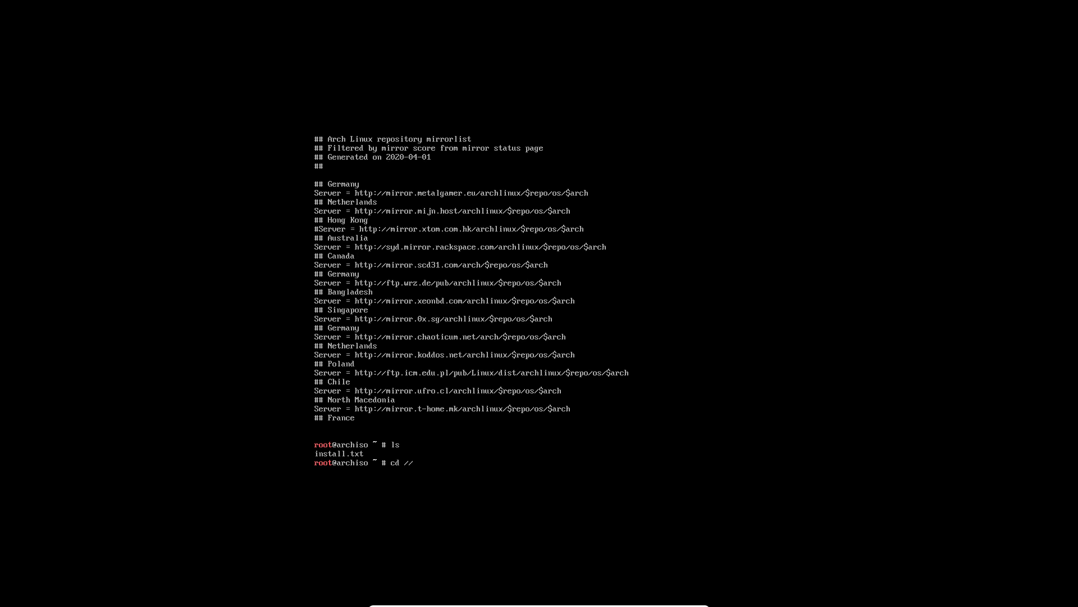
key("Return")
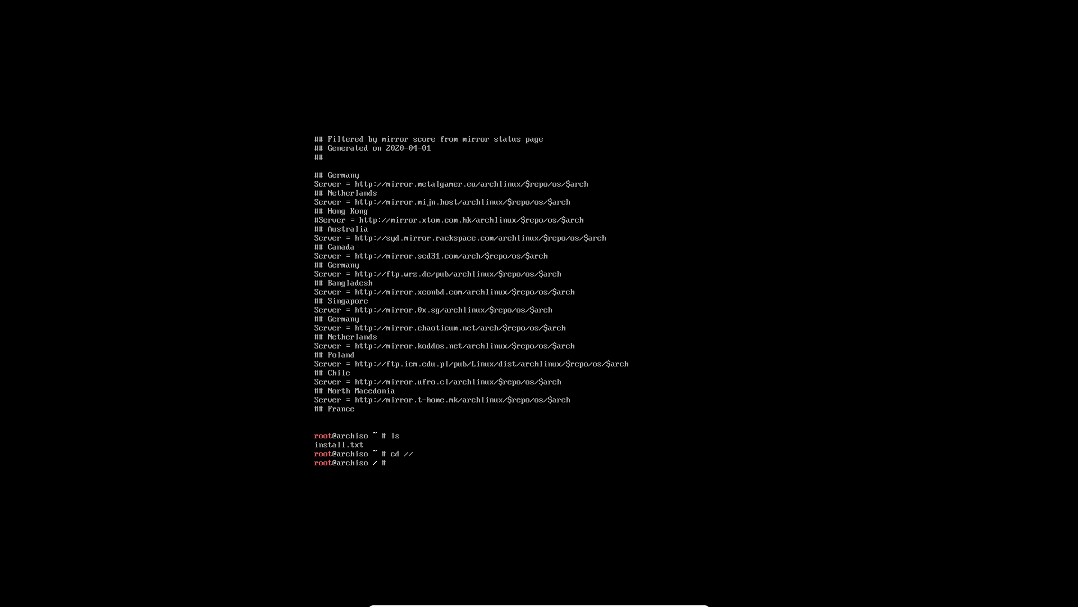
type("cd ..")
key("Return")
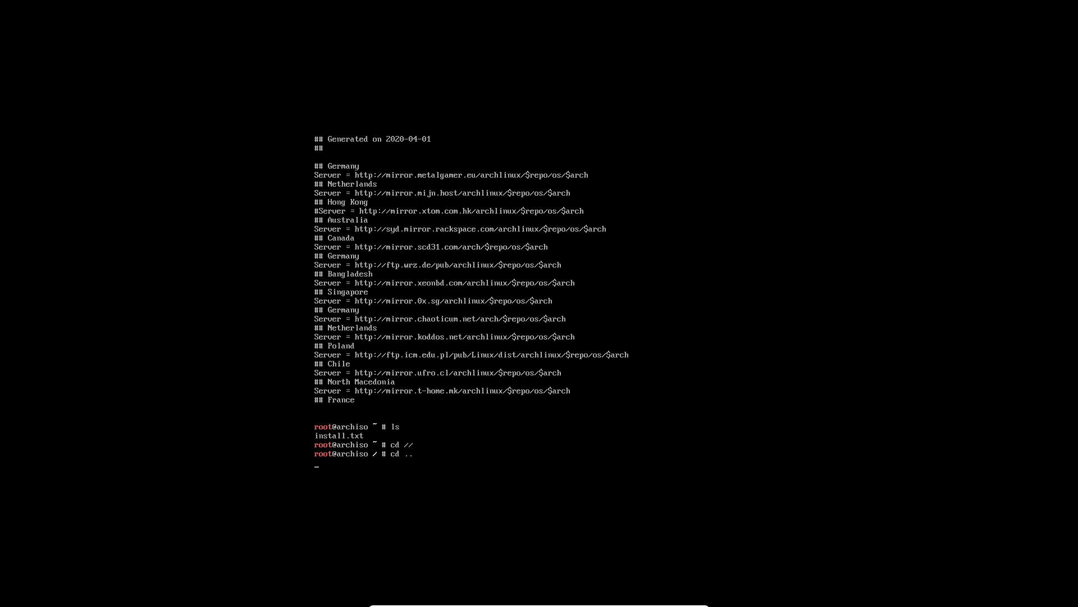
type("ls")
key("Return")
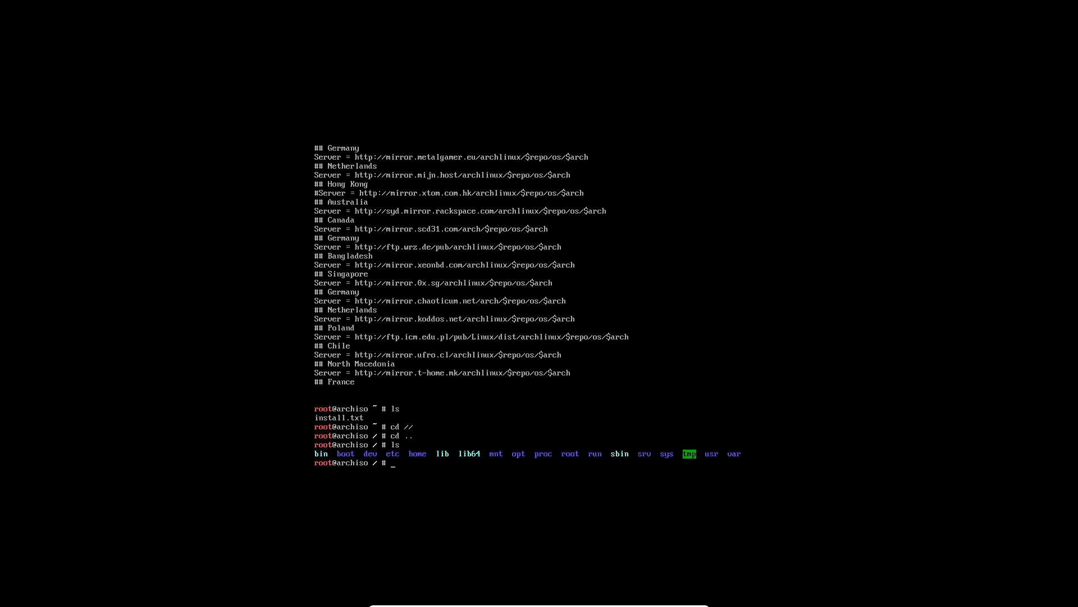
type("cd mnt")
key("Return")
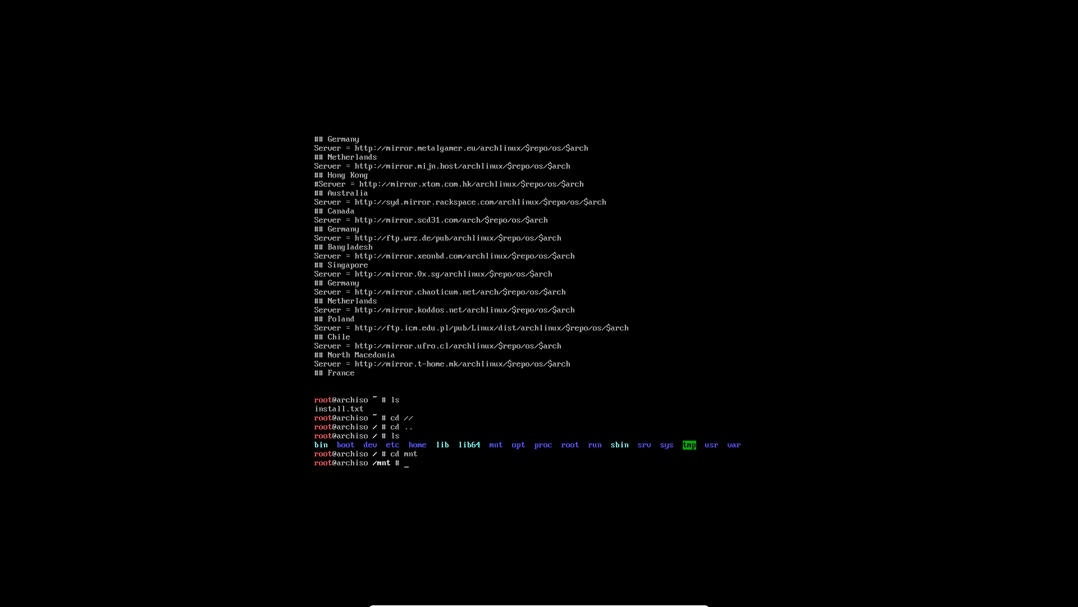
type("ls")
key("Return")
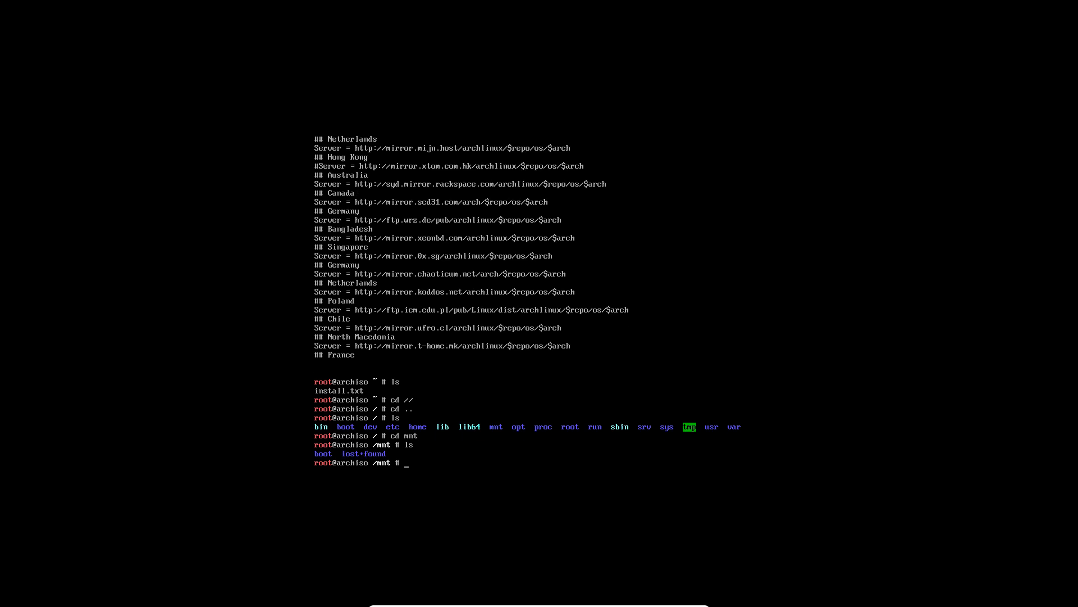
type("cd boot")
key("Return")
type("ls")
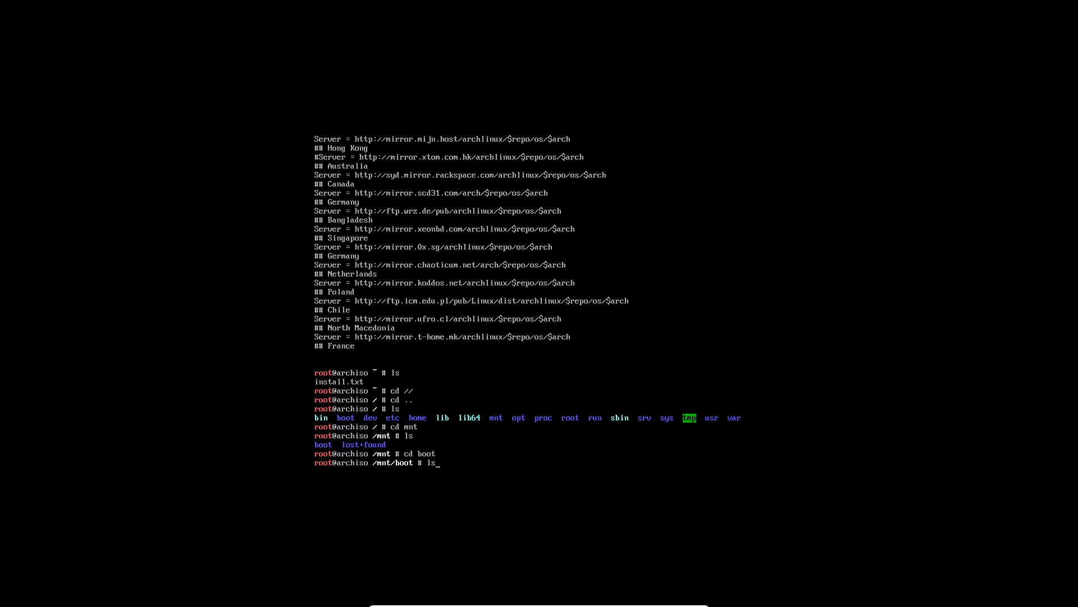
key("Return")
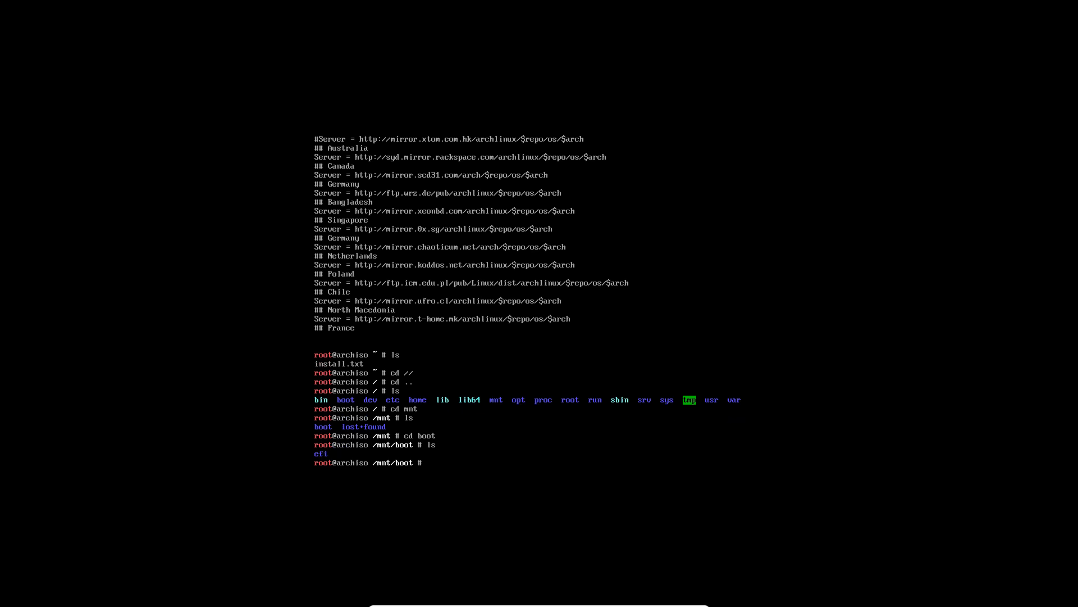
type("cd ~")
key("Return")
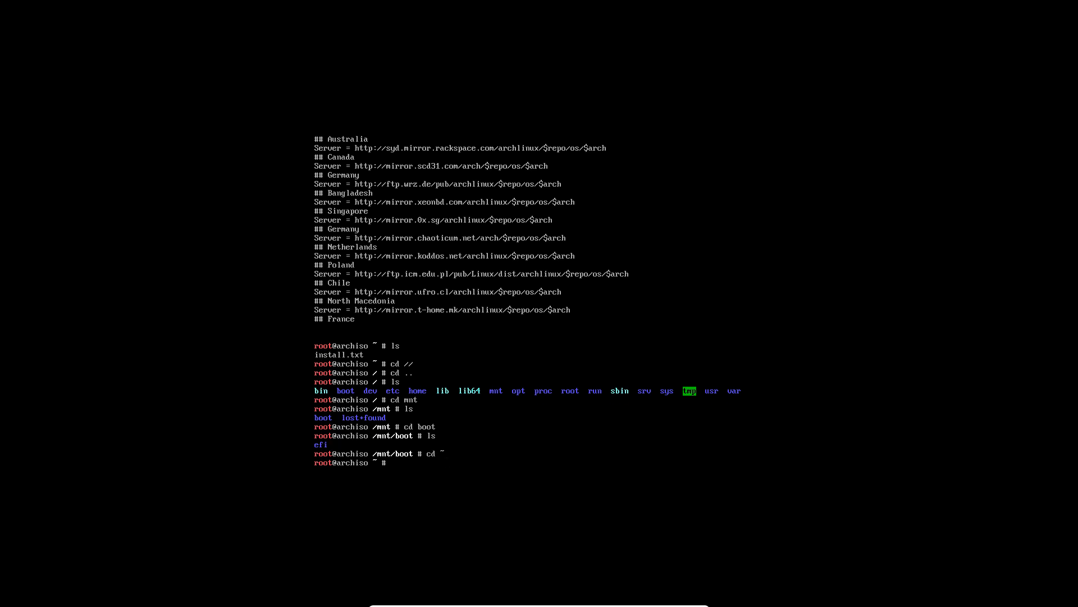
Install base, base-devel, linux, linux-firmware and nano to /mnt with pacstrap, accepting the installation.
type("pacstratp")
key("BackSpace")
key("BackSpace")
type("p")
type(" /mnt")
type("base base")
type(")-")
key("BackSpace")
key("BackSpace")
type("-devel linux linux-g")
key("BackSpace")
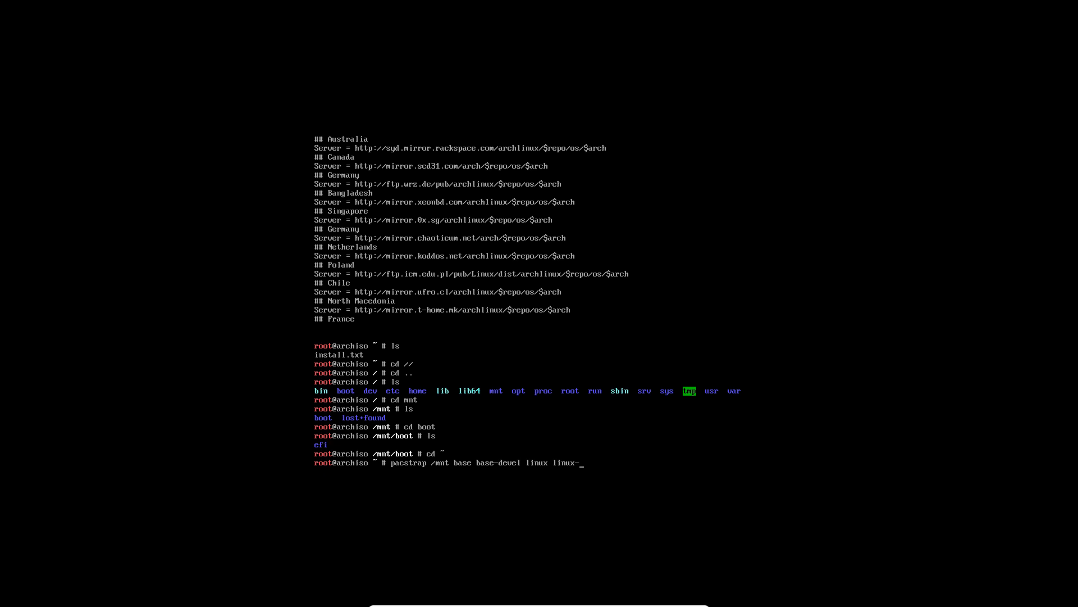
type("firmware nano")
key("Return")
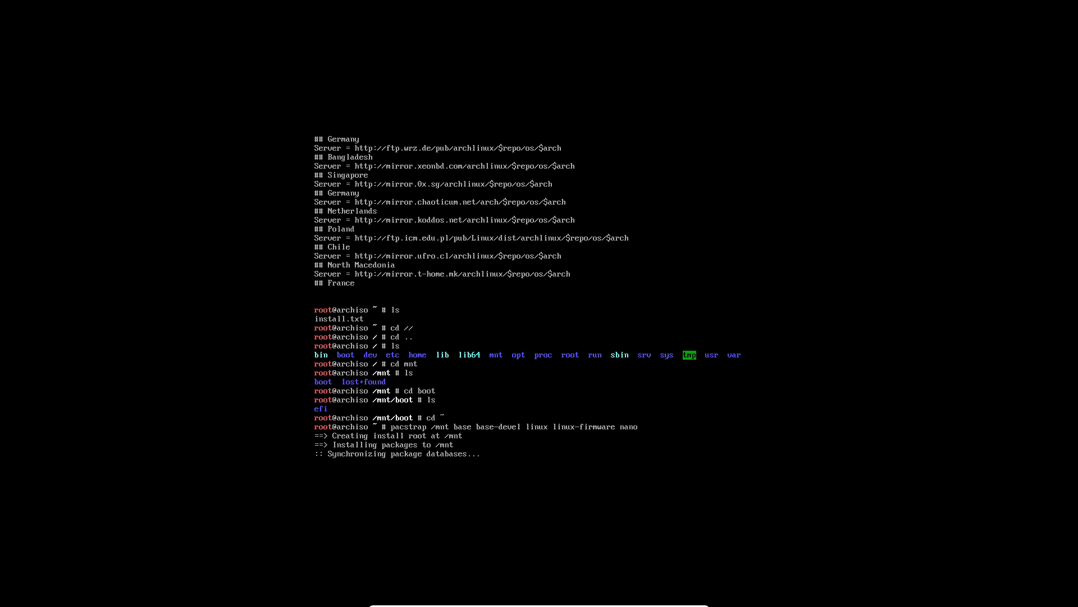
key("Return")
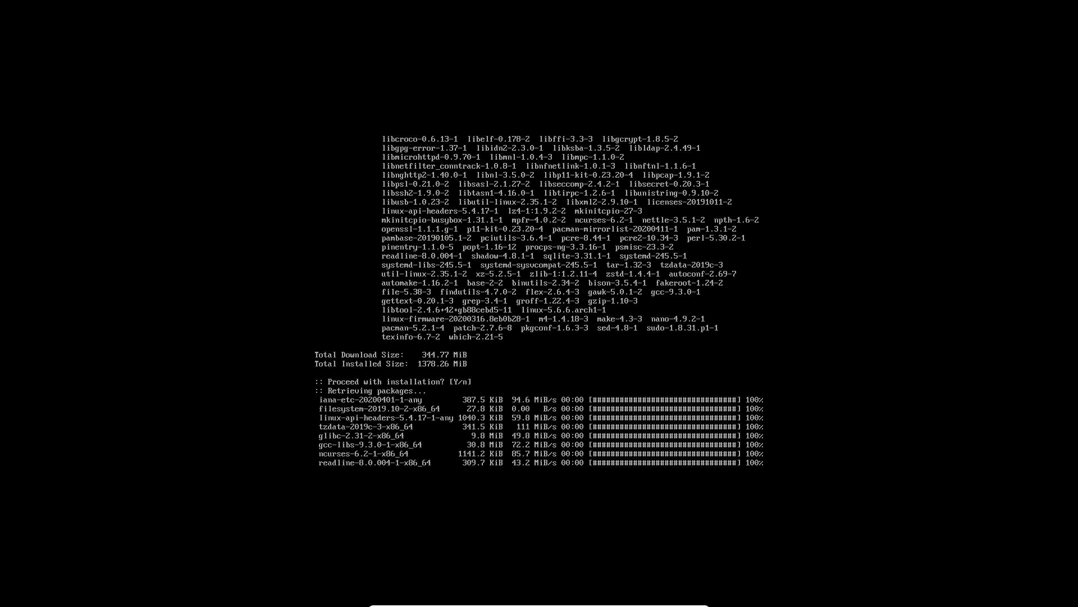
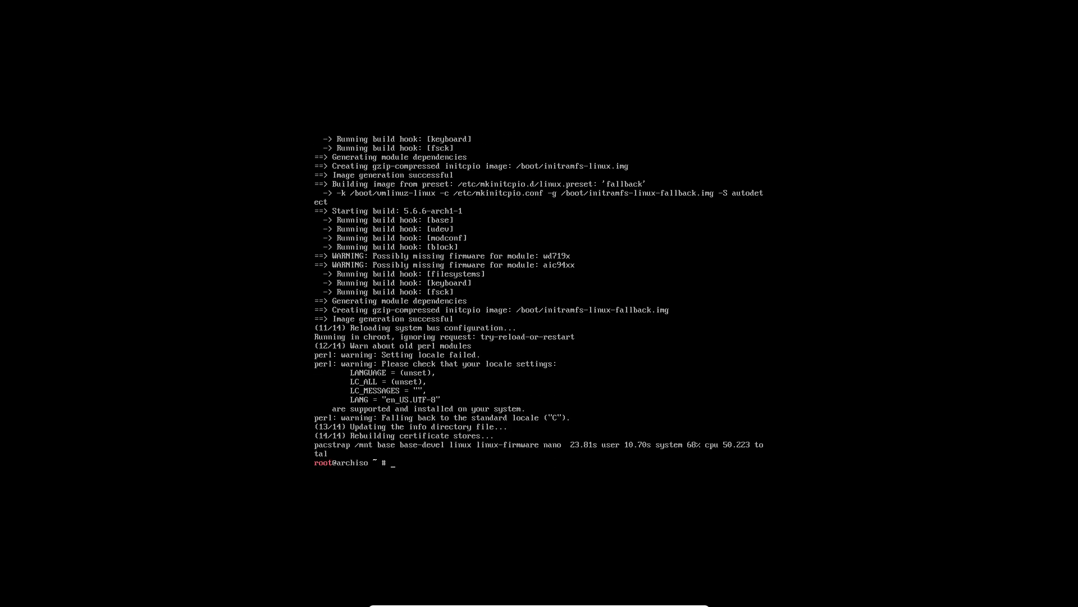
Generate the UUID-based file system table with genfstab -U /mnt >> /mnt/etc/fstab.
type("gef")
key("BackSpace")
type("nfstab -U /mnt >> /mnt/etc/fstab")
key("Return")
Review the partition entries of /mnt/etc/fstab in nano and exit without changes.
type("nan")
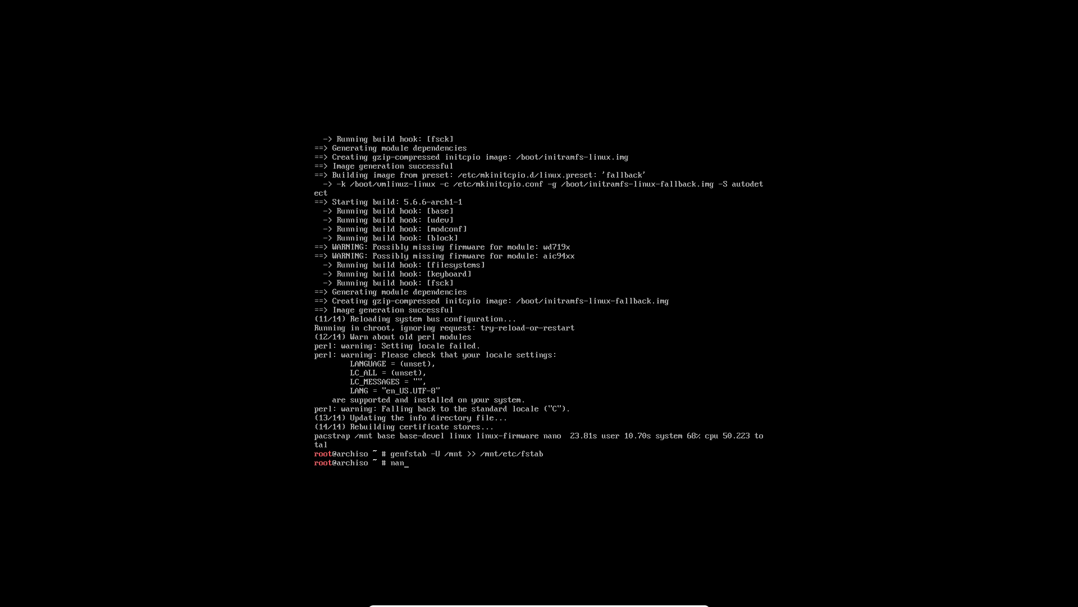
type("o /mnt/etc")
type("/g")
type("stab")
key("Return")
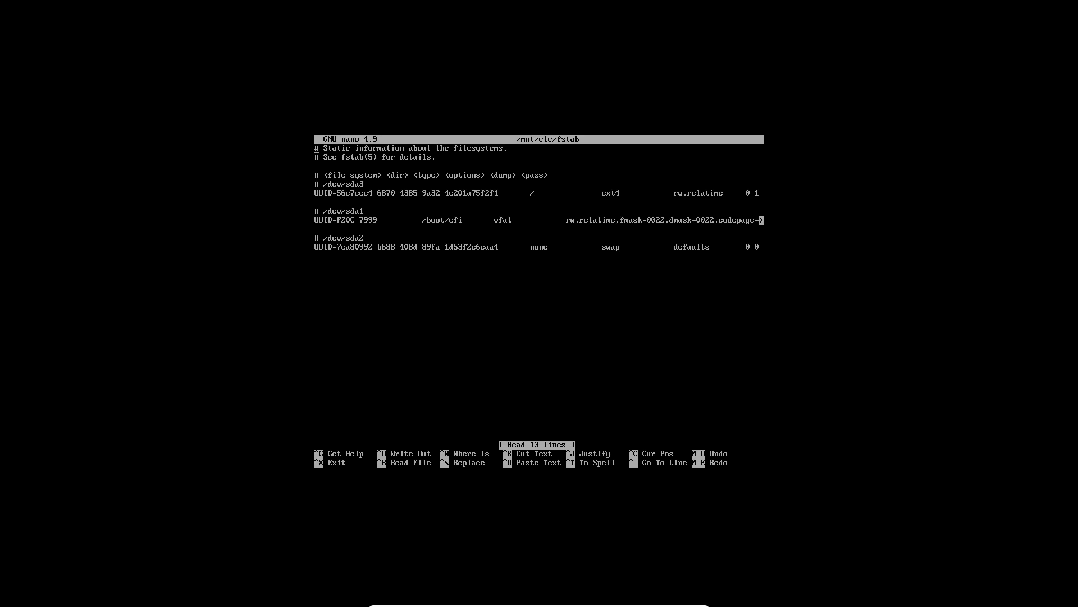
key("ctrl+x")
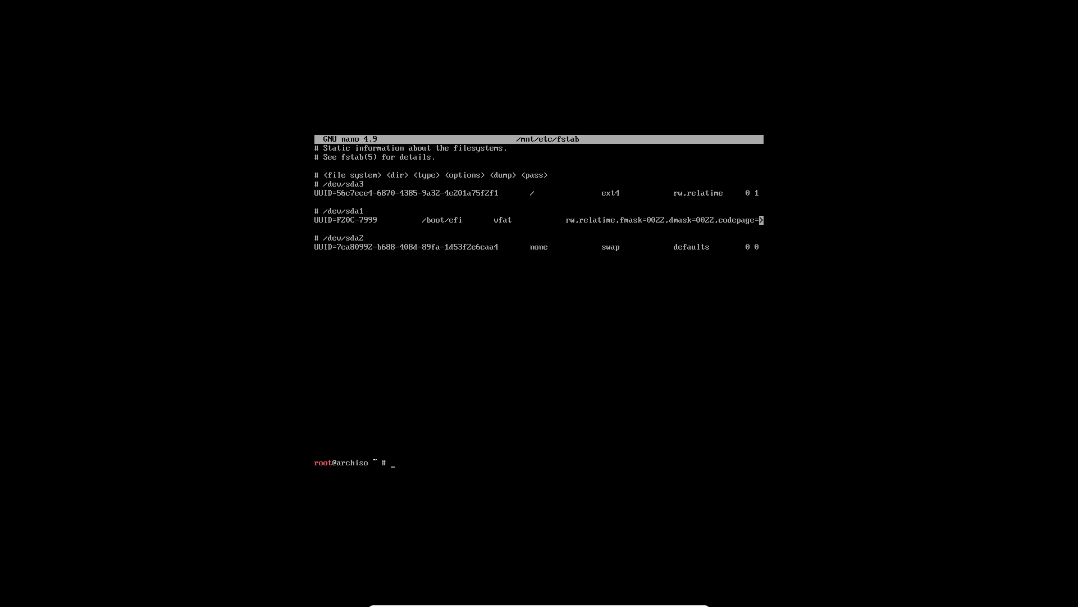
Change root into the newly installed system with arch-chroot /mnt.
type("arch-chroot /mnt")
key("Return")
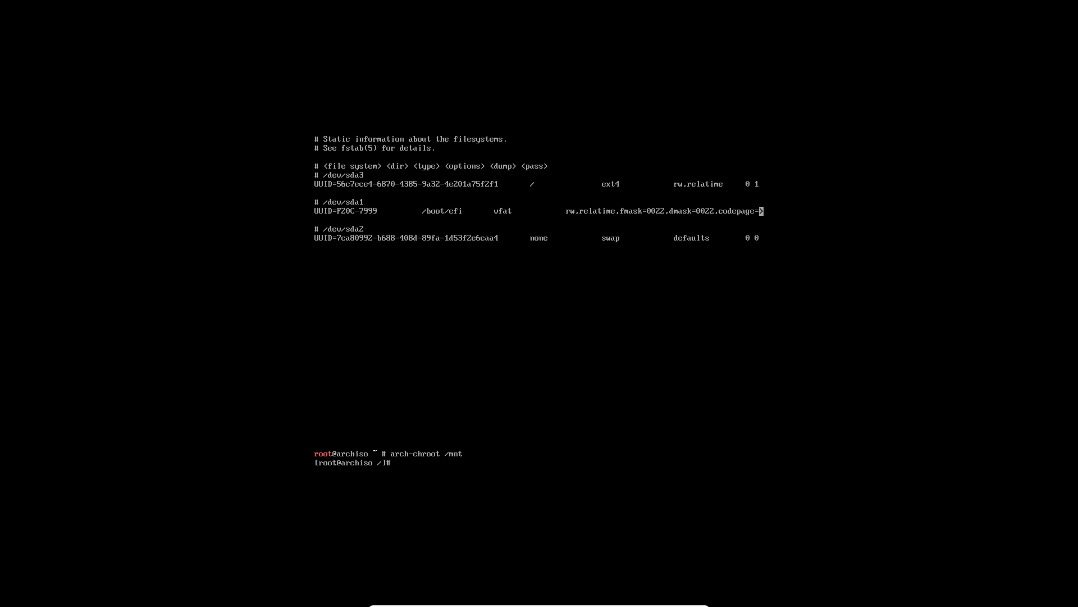
Link /usr/share/zoneinfo/Europe/Brussels to /etc/localtime with ln -sf and set the hardware clock with hwclock --systohc.
type("ln -sf /usr/share/zoneinfo/Eur")
key("Tab")
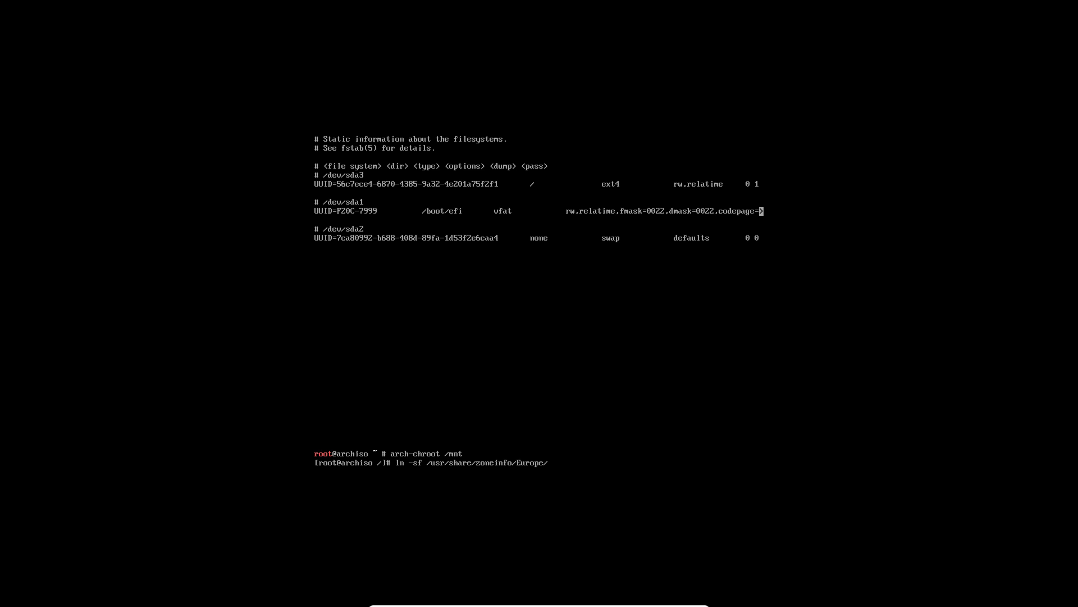
type("Brus")
key("Tab")
type("/etc/local")
key("Tab")
key("BackSpace")
key("BackSpace")
key("BackSpace")
key("BackSpace")
key("BackSpace")
key("BackSpace")
key("BackSpace")
key("BackSpace")
type("caltime")
key("Return")
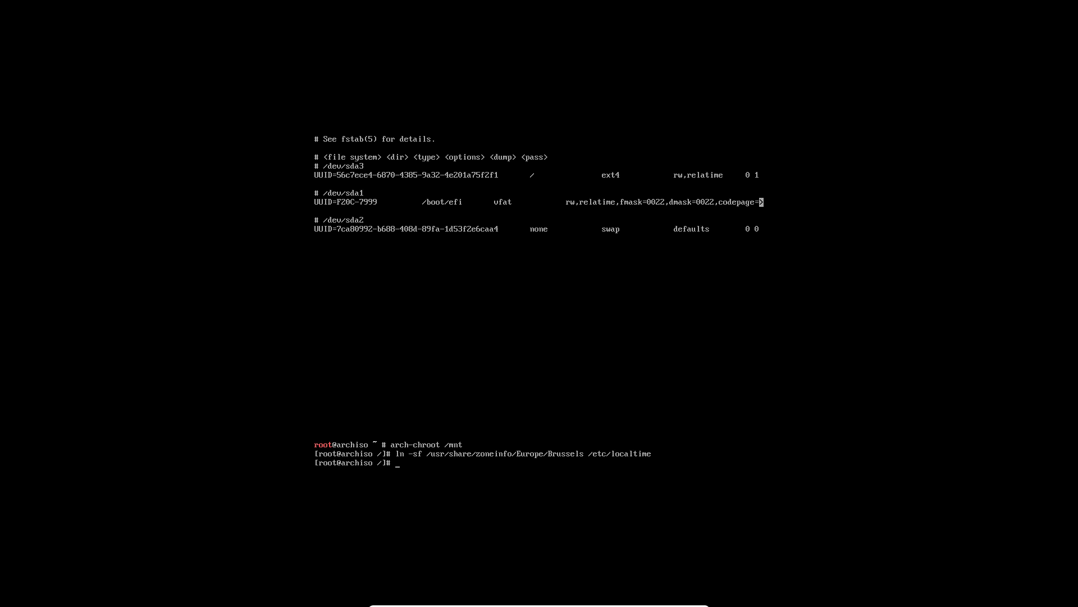
type("hwclock --systohc")
key("Return")
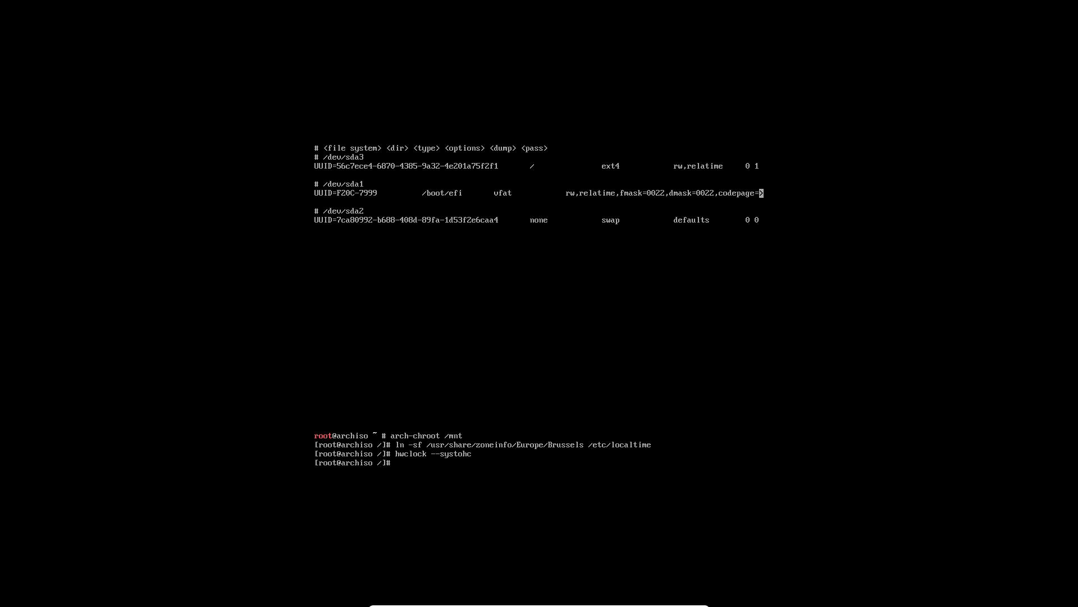
type("nano /etc//local;")
key("BackSpace")
type(".ge")
type("n")
key("Return")
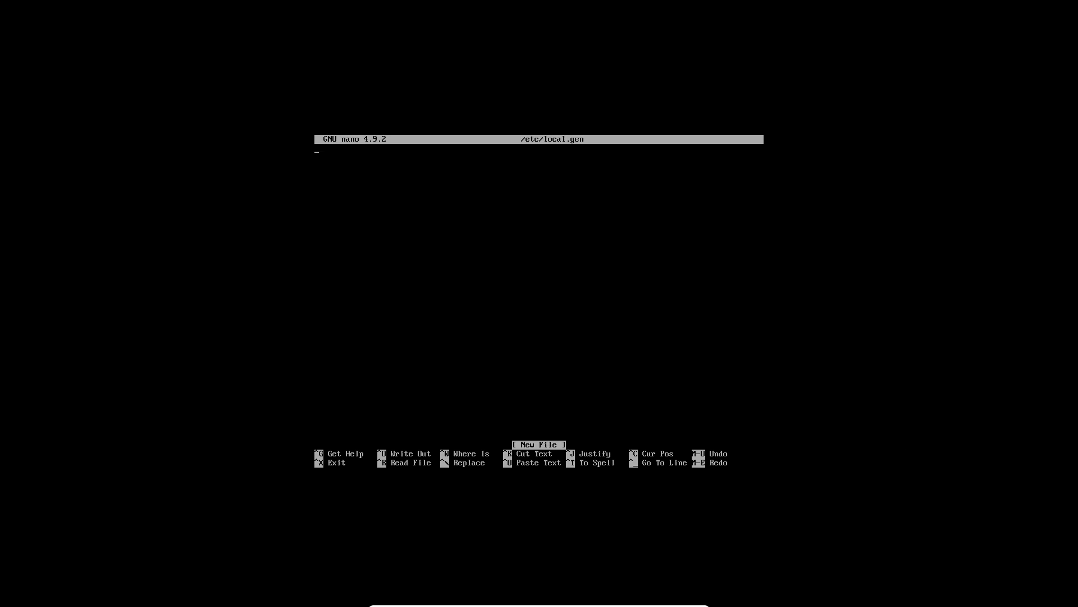
key("ctrl+x")
Uncomment the en_US.UTF-8 UTF-8 line in /etc/locale.gen with nano and save the file.
key("Up")
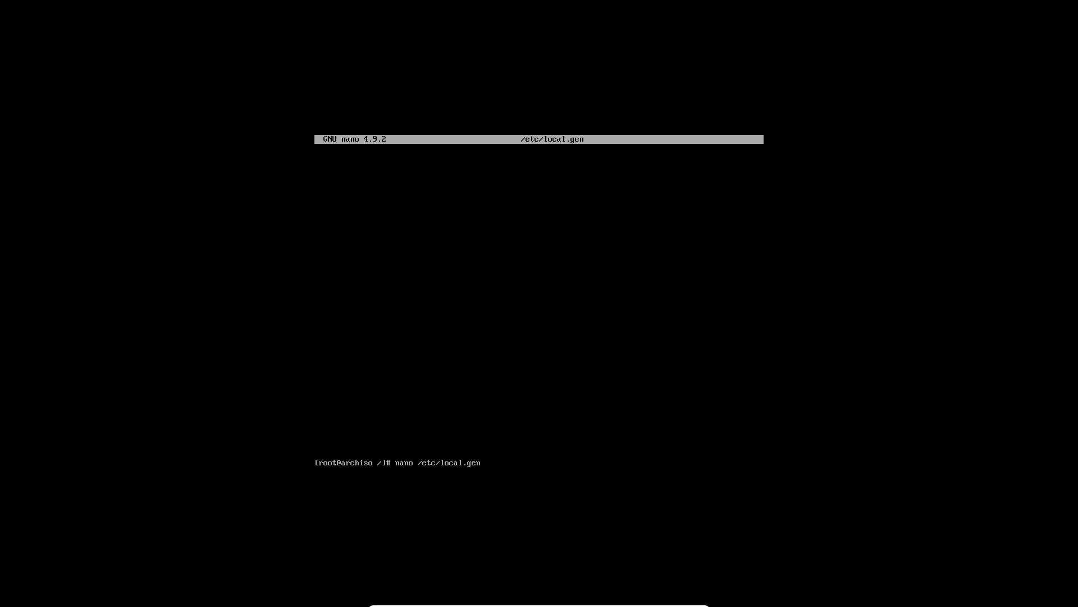
type("e")
key("Return")
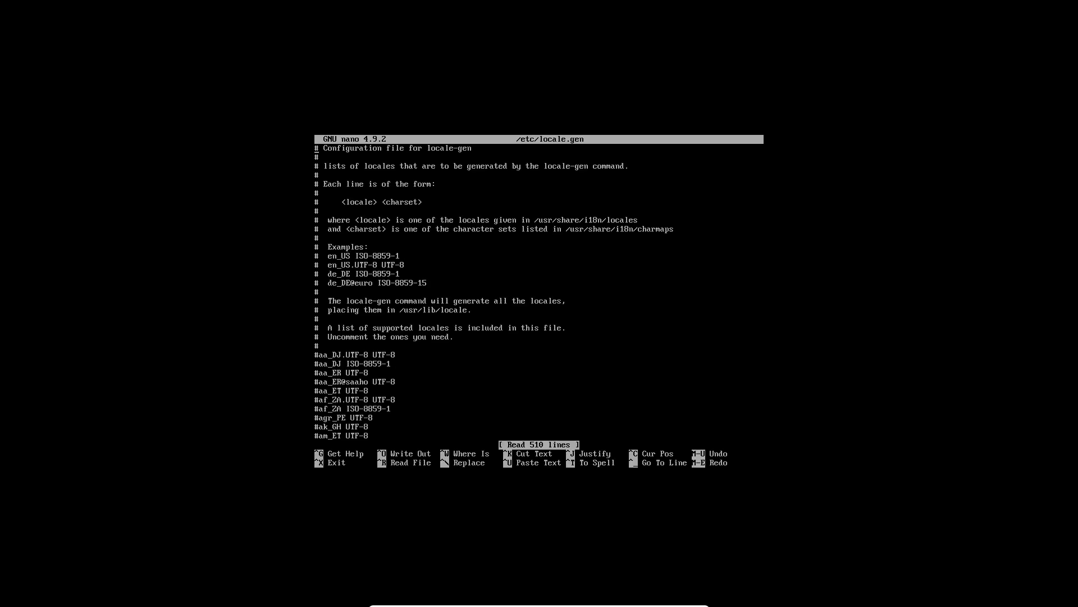
key("Page_Down")
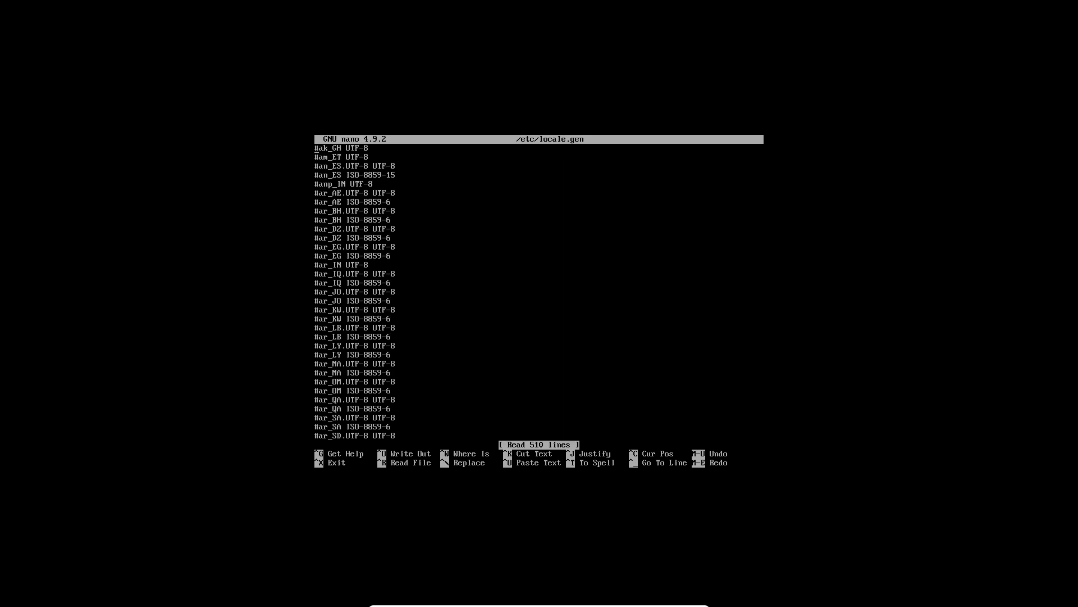
key("Page_Down")
key("Page_Down")
key("Page_Down")
key("Page_Down")
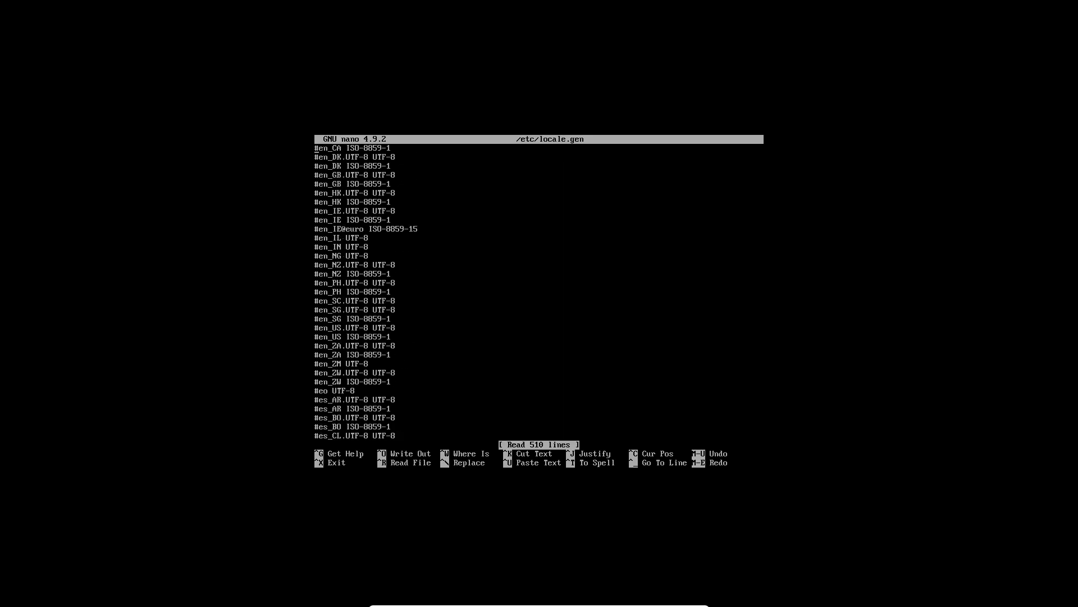
key("Down")
key("Down")
key("Down")
key("Down")
key("Down")
key("Down")
key("Down")
key("Down")
key("Down")
key("Down")
key("Down")
key("Down")
key("Down")
key("Down")
key("Down")
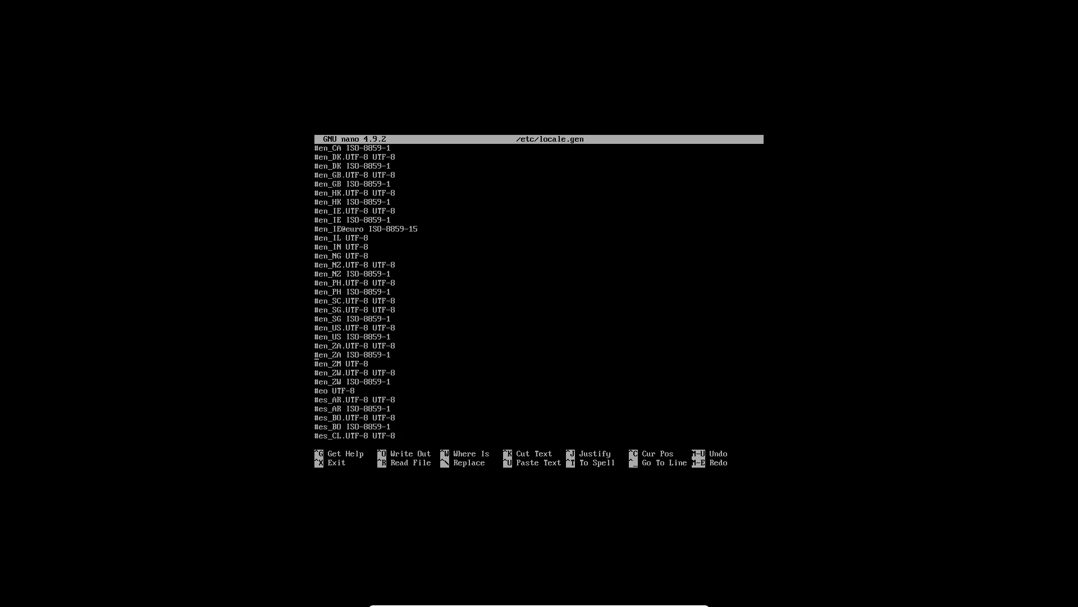
key("Delete")
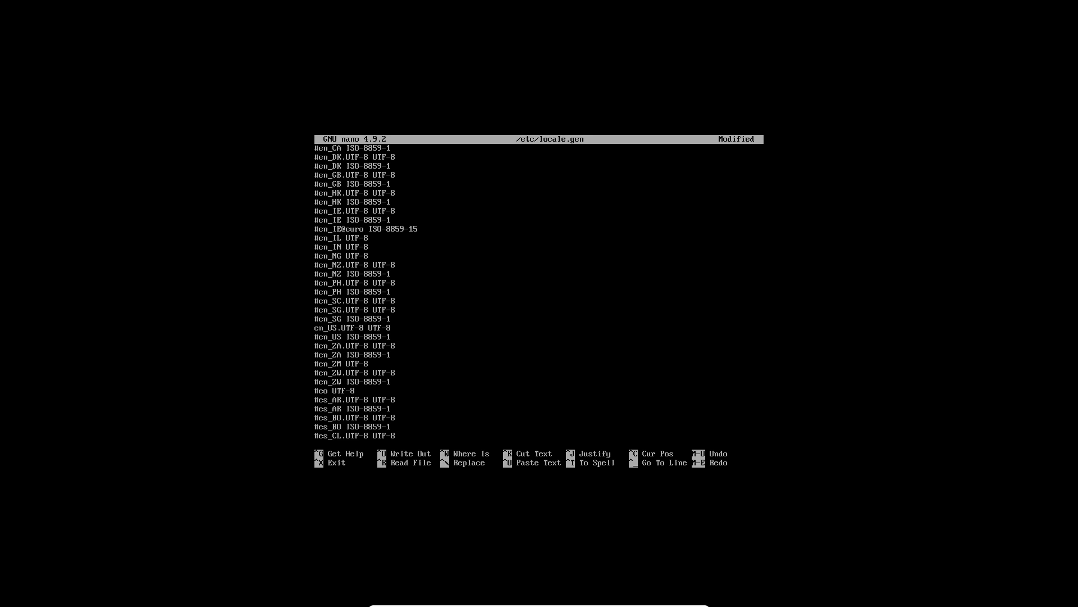
key("ctrl+x")
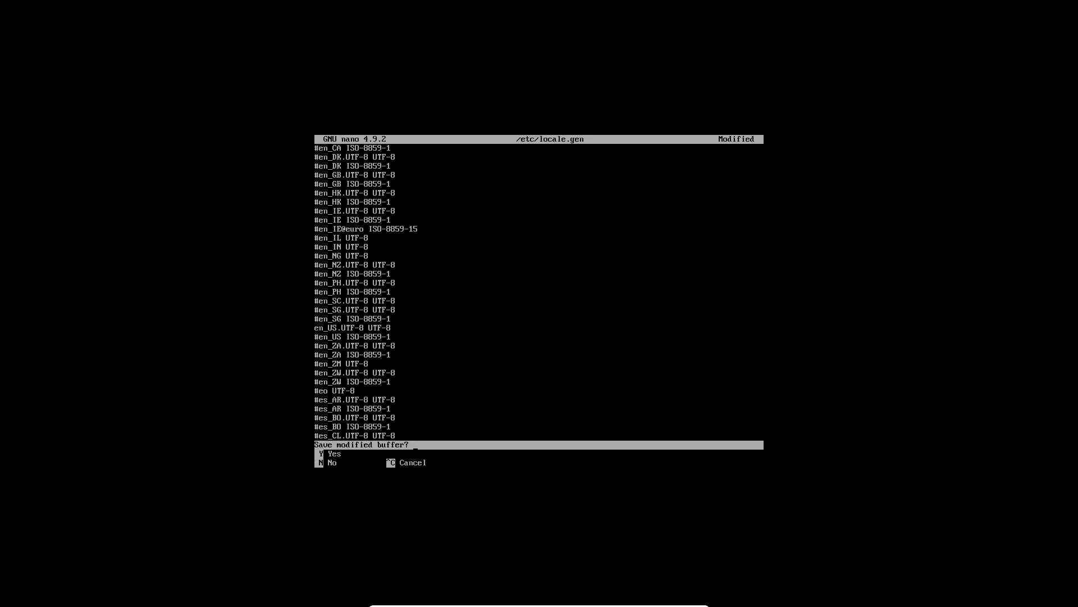
key("y")
key("Return")
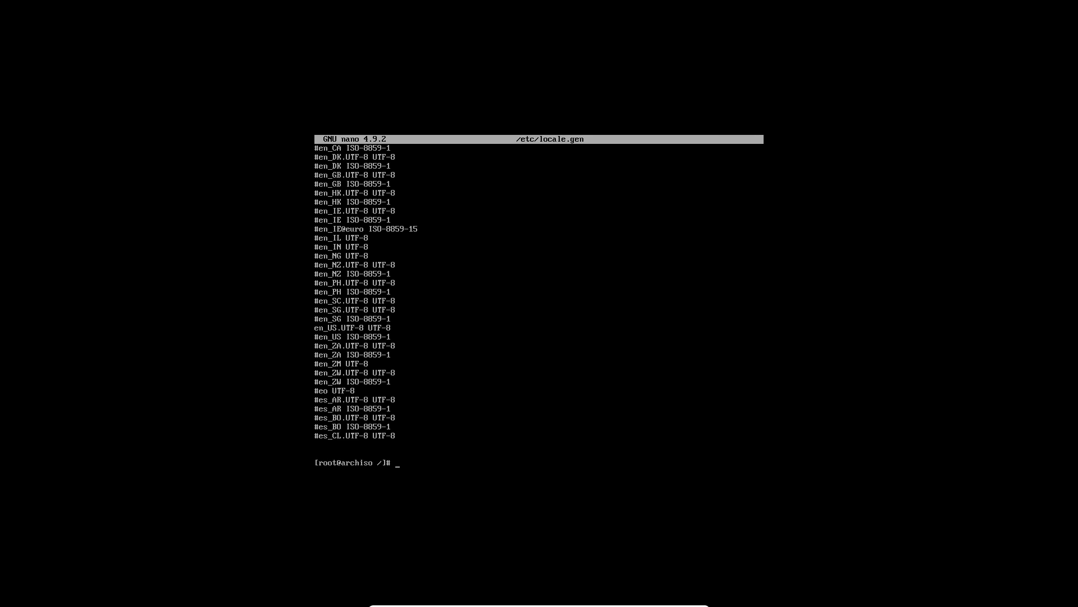
Generate the locales with locale-gen and write LANG=en_US.UTF-8 to /etc/locale.conf using echo.
type("locale-gen")
key("Return")
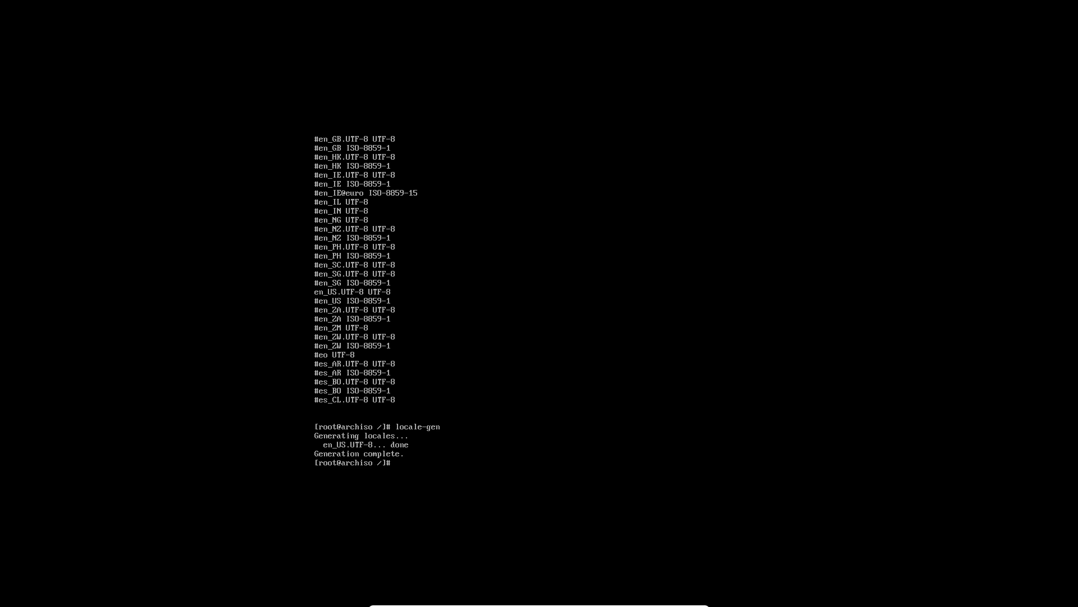
type("echo LANG=en_US.UTF8")
key("BackSpace")
type("-8 > /etc/locale")
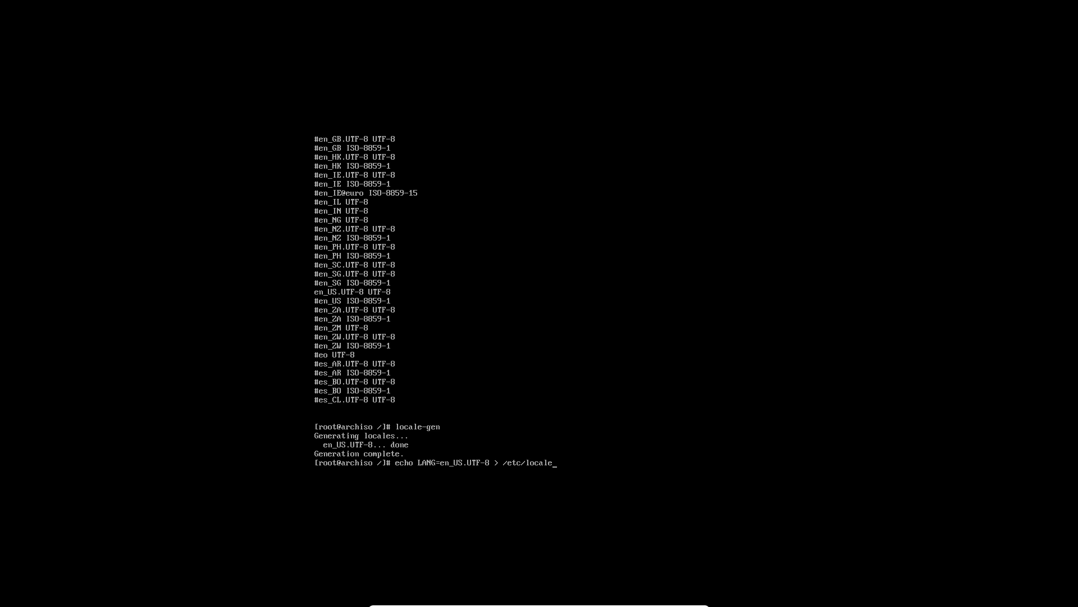
type(".conf")
key("Return")
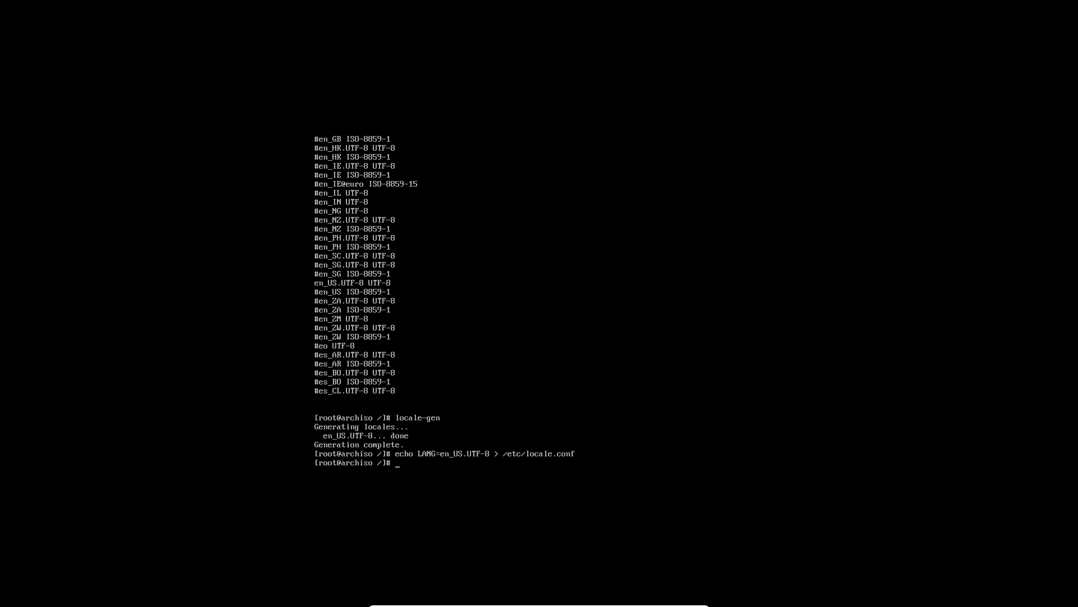
Write KEYMAP=be-latin1 to /etc/vconsole.conf and the hostname Archlinux to /etc/hostname using echo.
type("echo KEYP")
key("BackSpace")
type("MAP=be-latin1 > /etc/vco")
key("BackSpace")
type("onsole.conf")
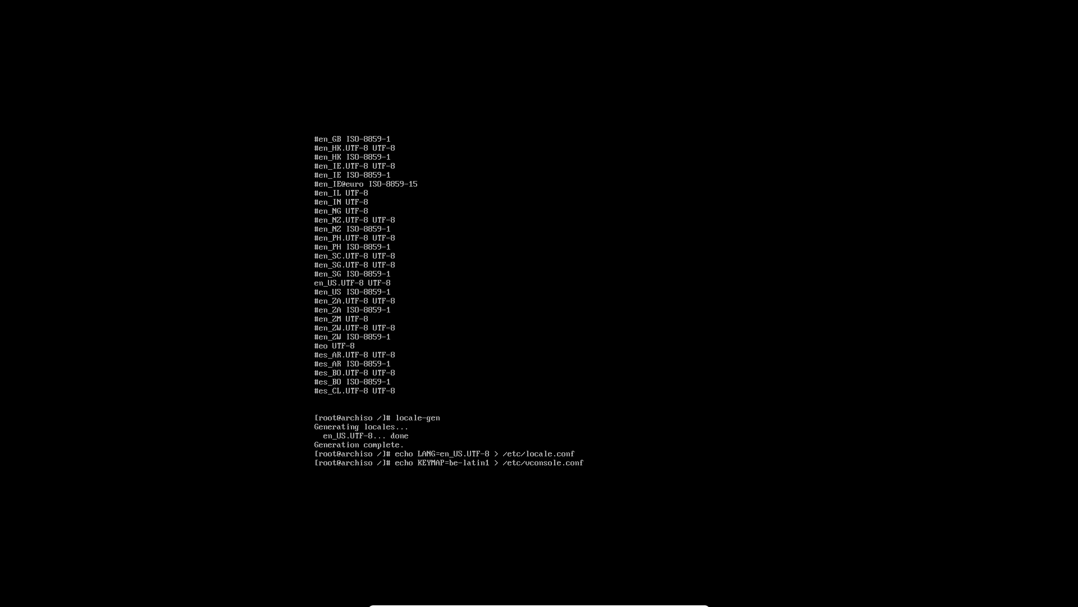
key("Return")
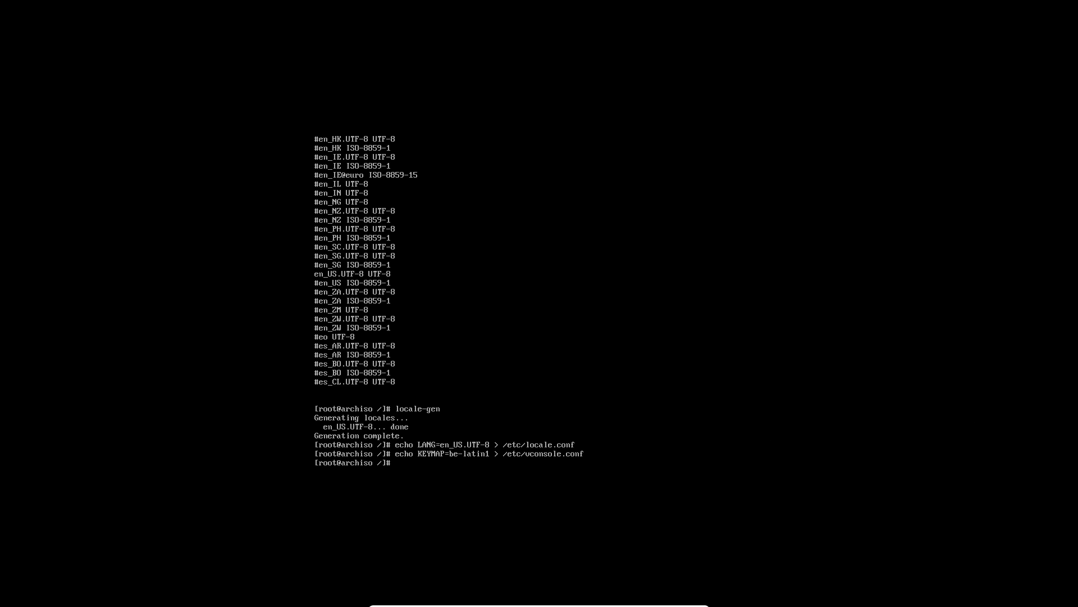
type("echo Archlinux > /etc/hostname")
key("Return")
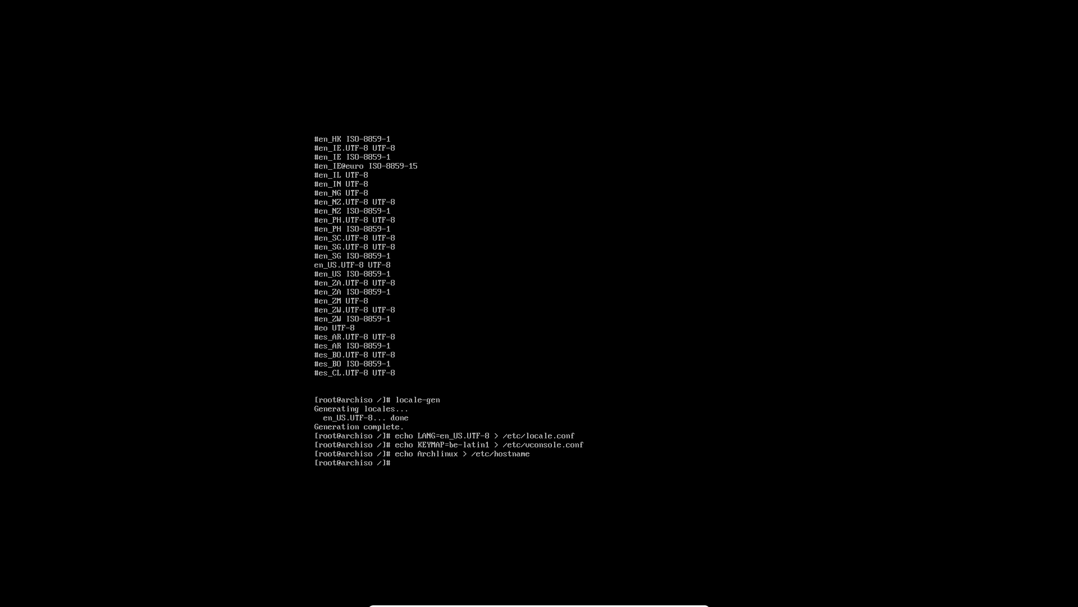
type("nano /etc/hosts")
key("Return")
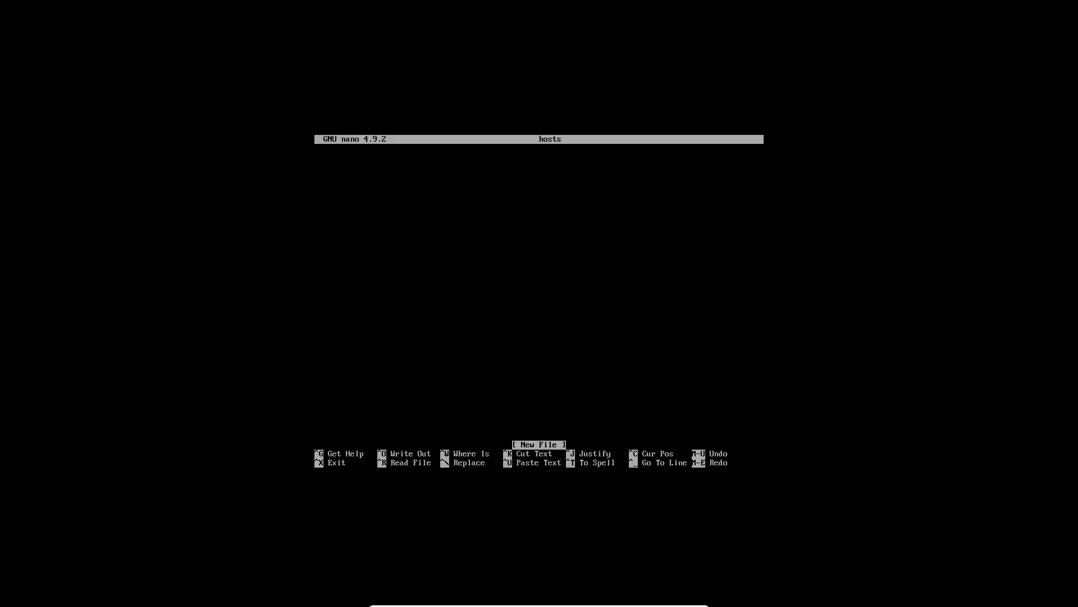
key("ctrl+c")
type("x")
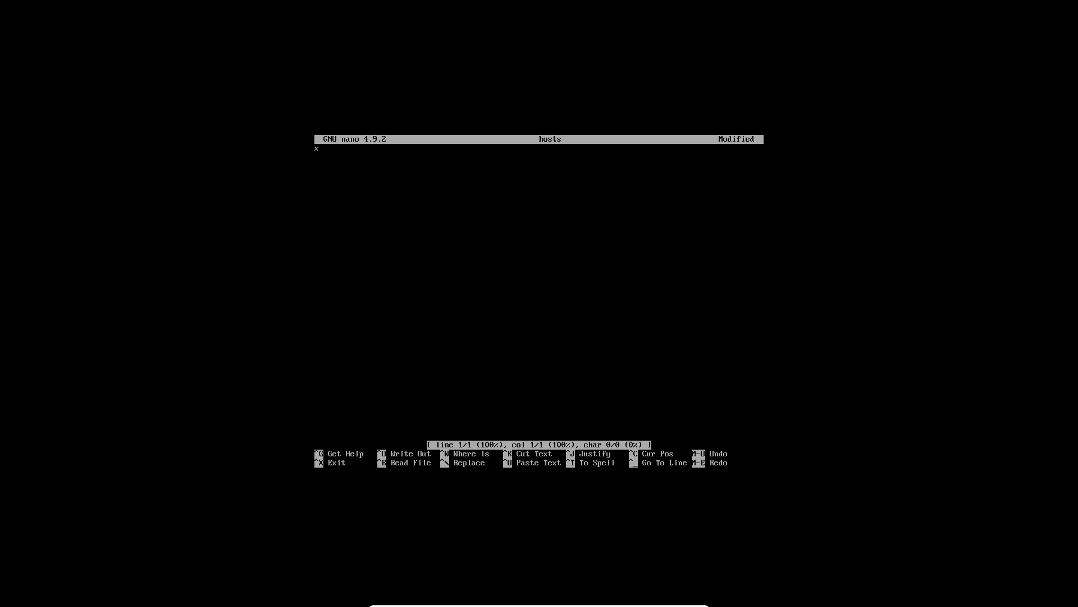
key("ctrl+x")
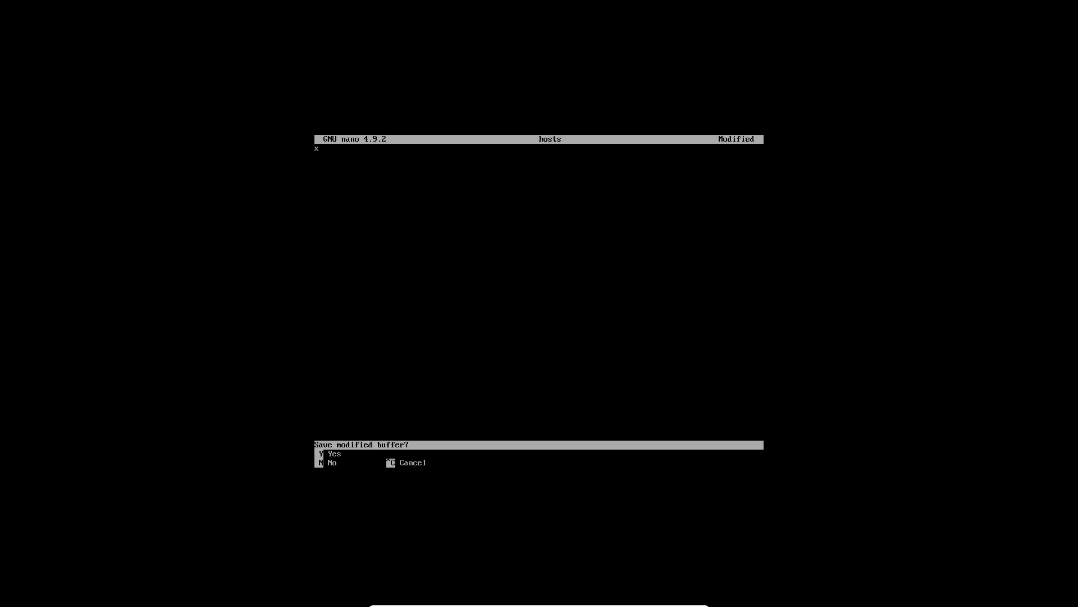
type("n")
type("sudo")
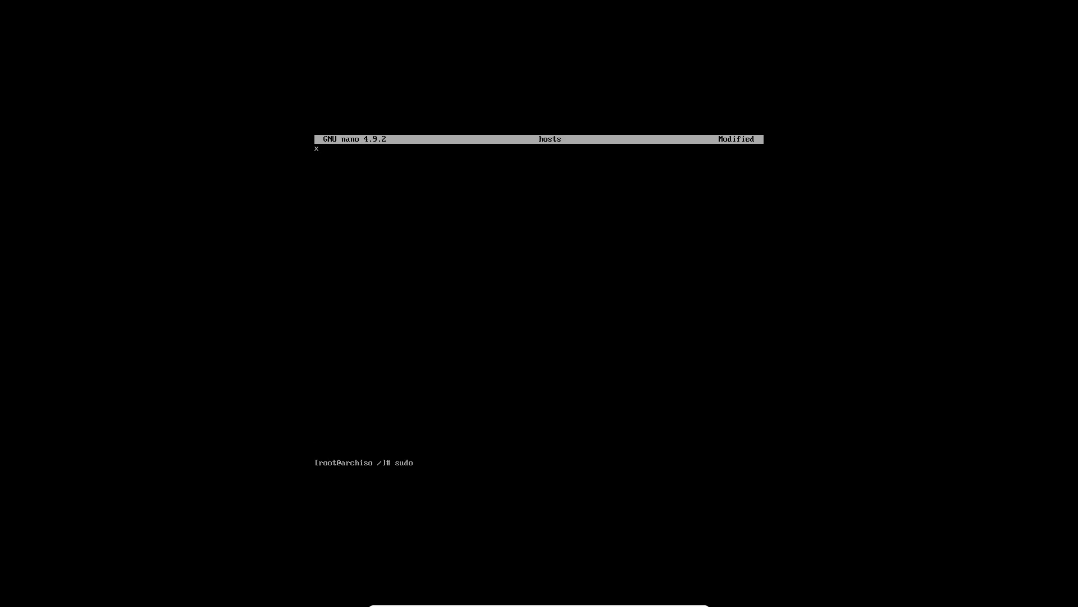
key("BackSpace")
key("BackSpace")
key("BackSpace")
Open /etc/hosts in nano and add the entry 127.0.0.1 localhost below the comment lines.
type("na")
key("BackSpace")
type("ano /etc/hosts")
key("Return")
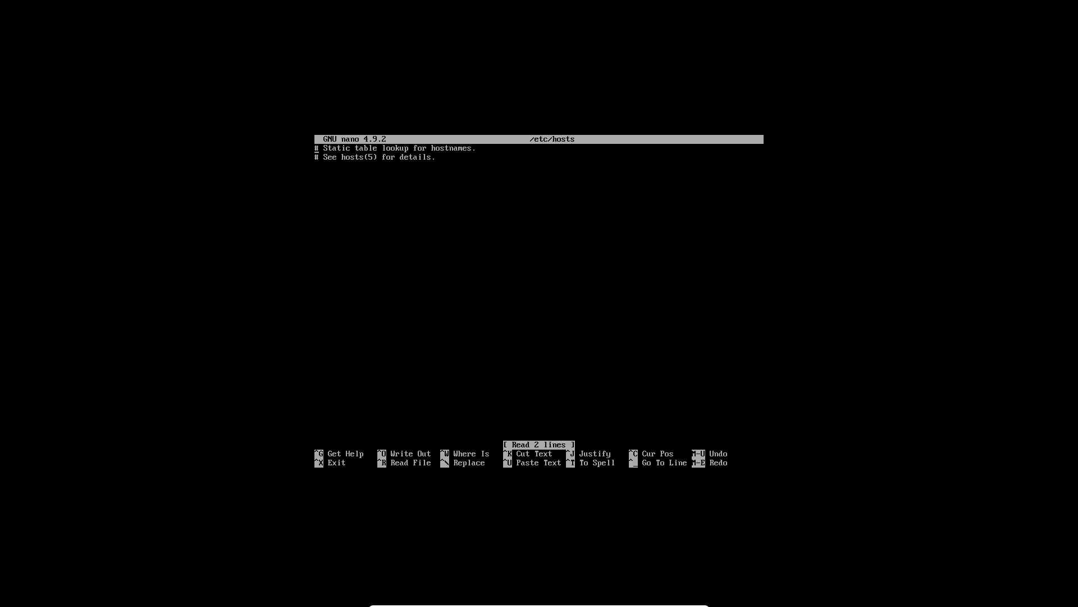
key("Down")
key("Return")
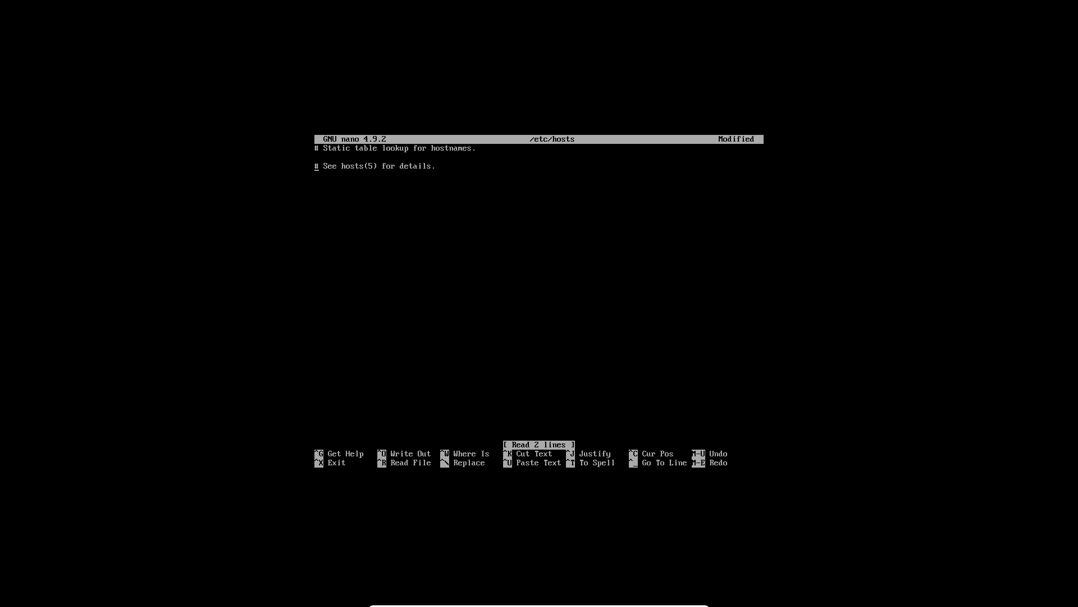
key("BackSpace")
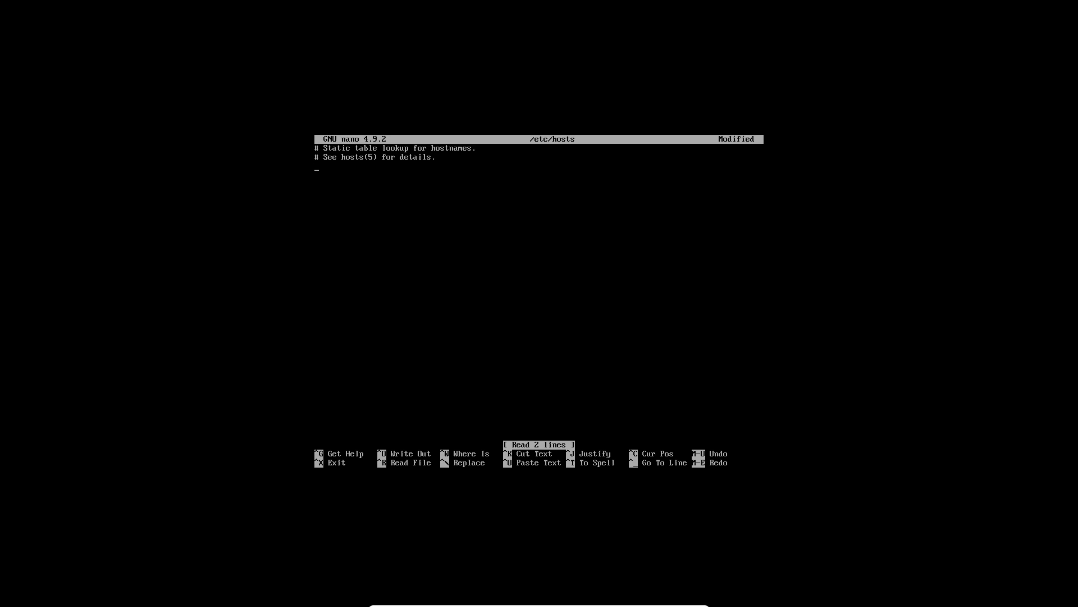
type("127.0.0.1")
key("Tab")
type("localhost")
key("Return")
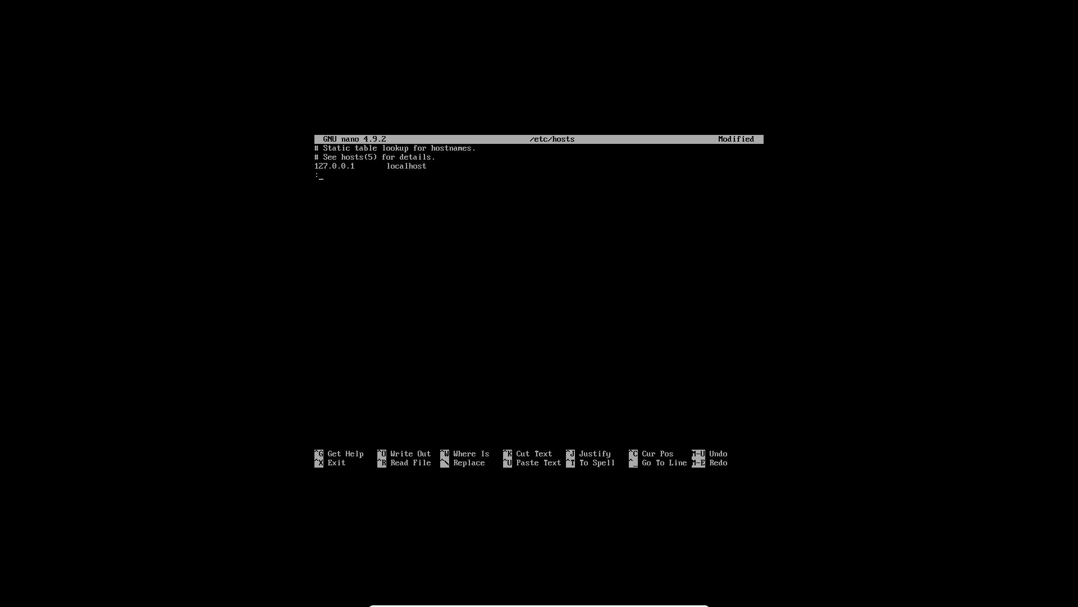
Add the entries ::1 localhost and 127.0.0.1 Archlinux.localdomain Archlinux to /etc/hosts, and save the file.
type("::1")
key("Tab")
type("localhost")
type("7.0.1")
type("0.1       A")
type("rch")
type("linux.localdomain")
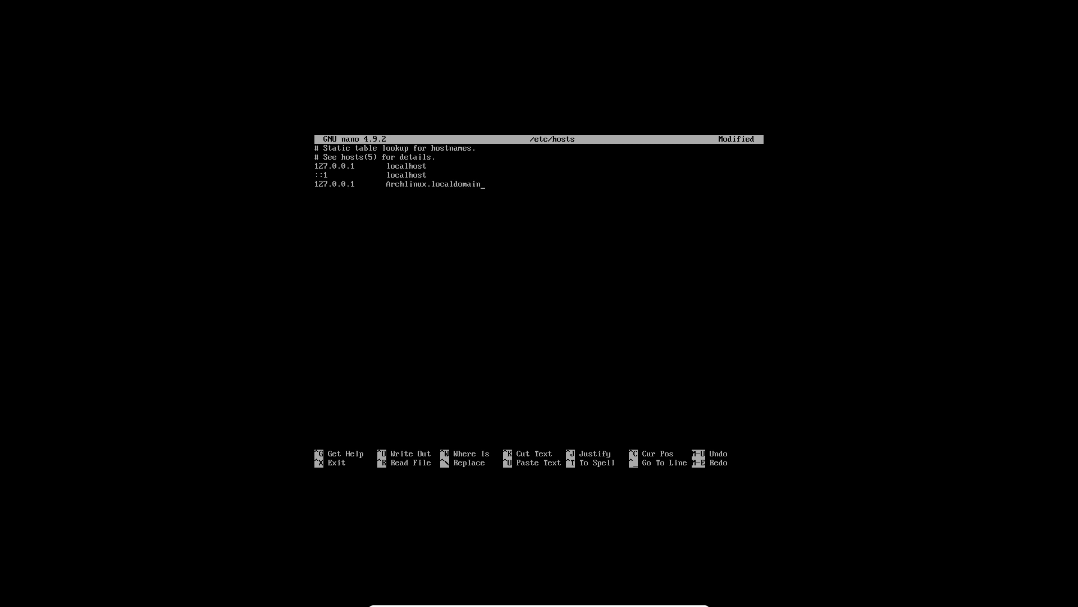
type(" Archlinux")
key("ctrl+x")
key("y")
key("Return")
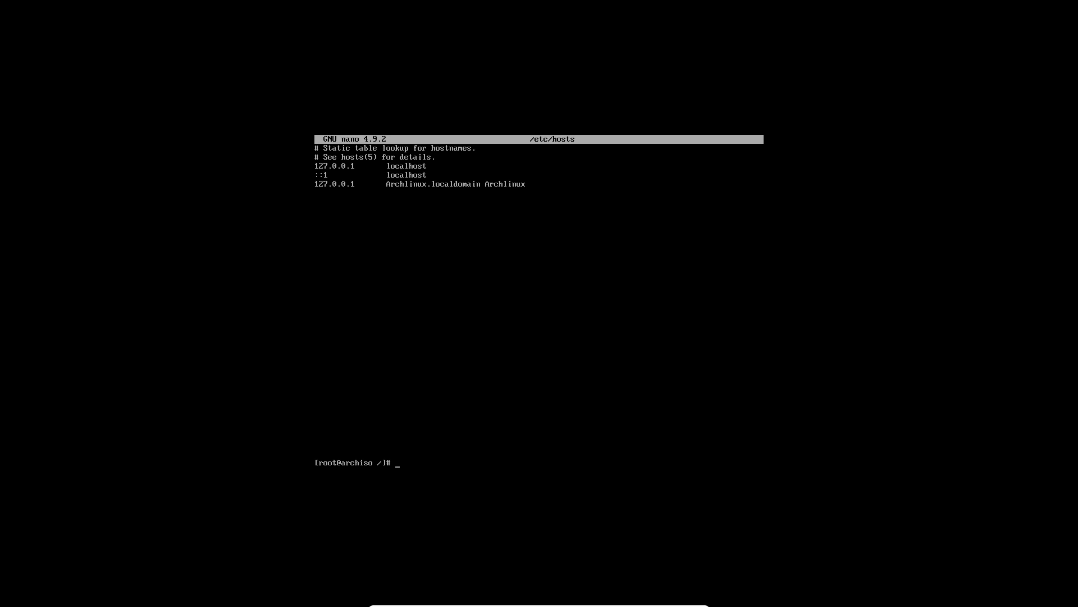
Install the networkmanager package with pacman -S, accepting the installation.
type("pacman -S networkmanag")
key("BackSpace")
type("ger")
key("Return")
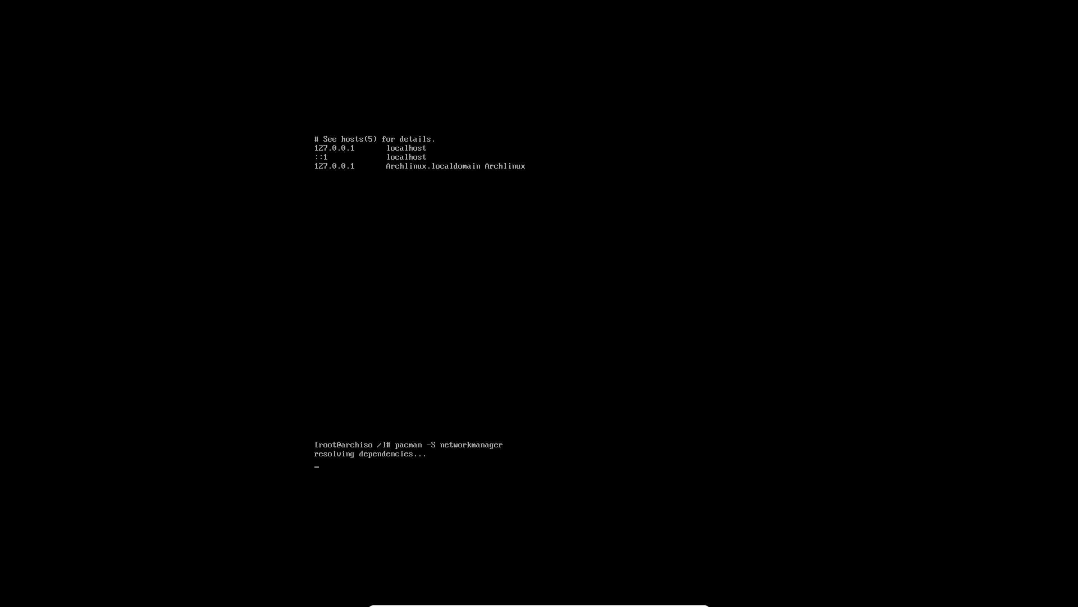
key("Return")
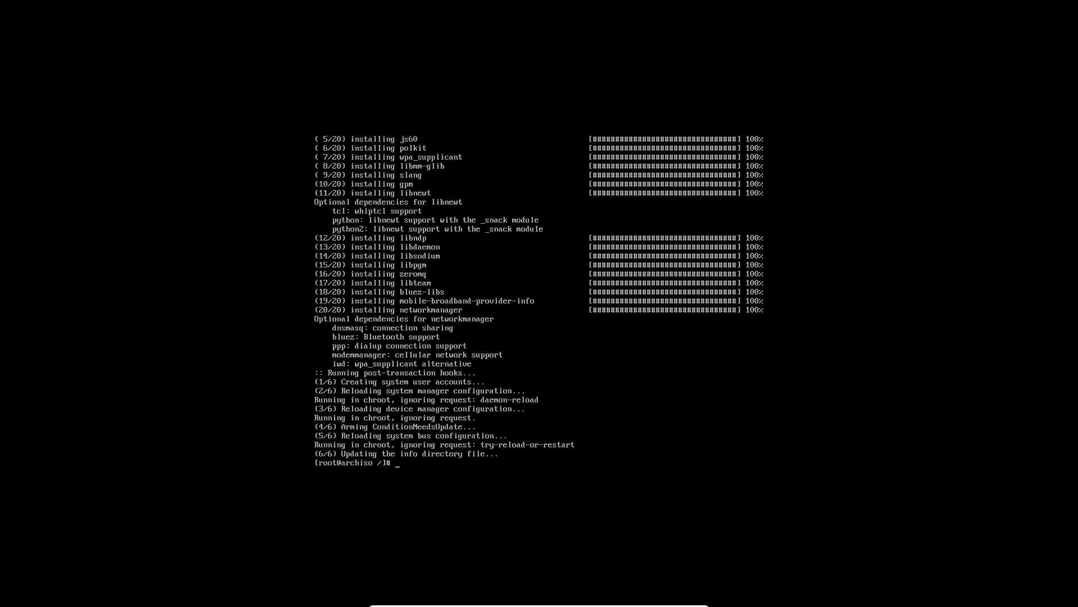
Enable the network service at boot with systemctl enable NetworkManager.
type("systemctl enabl")
type("NetworkManger")
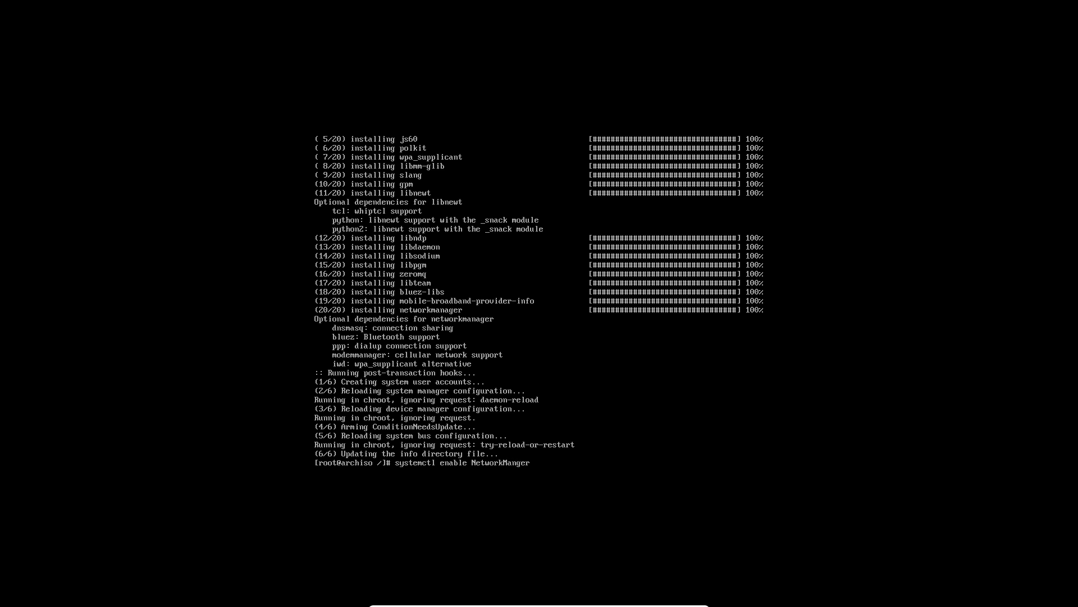
key("BackSpace")
key("BackSpace")
key("BackSpace")
type("ager")
key("Return")
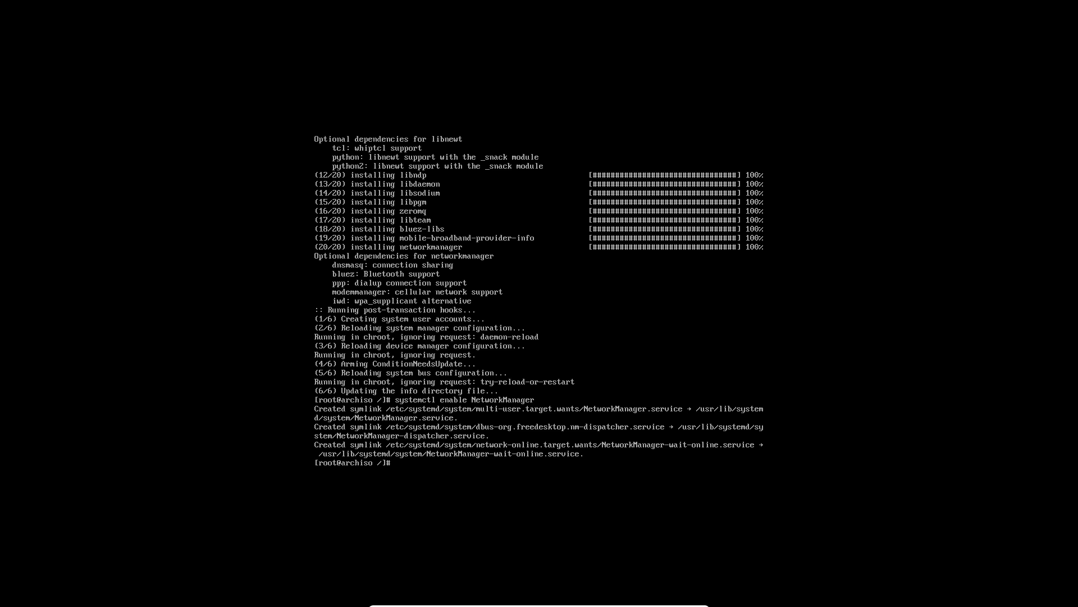
Set the root password with passwd, entering and retyping the new password.
type("swo")
key("BackSpace")
key("BackSpace")
type("swd")
key("Return")
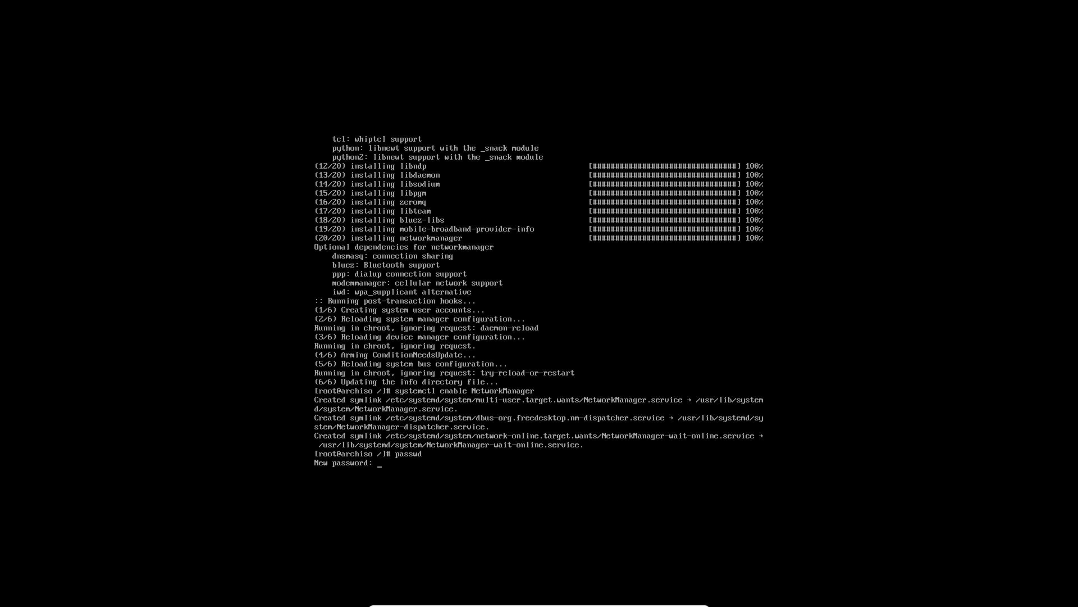
key("Return")
key("Return")
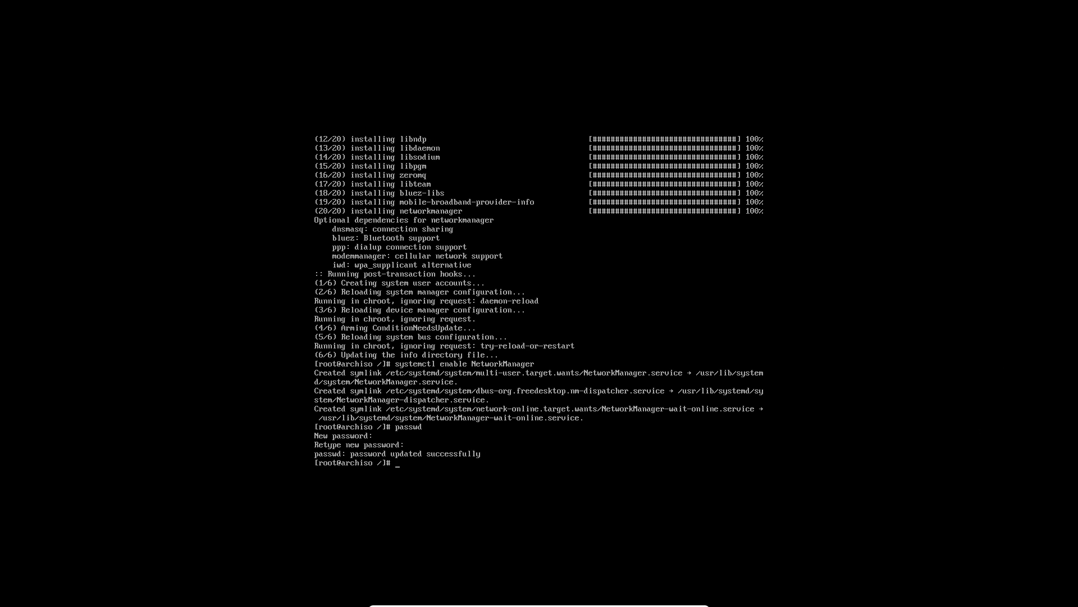
Install the grub and efibootmgr packages with pacman -S, accepting the installation.
type("bo")
type("pacma")
type("n -S gru")
type("b g")
key("BackSpace")
type("efibn")
key("BackSpace")
type("ootmgr")
key("Return")
key("Return")
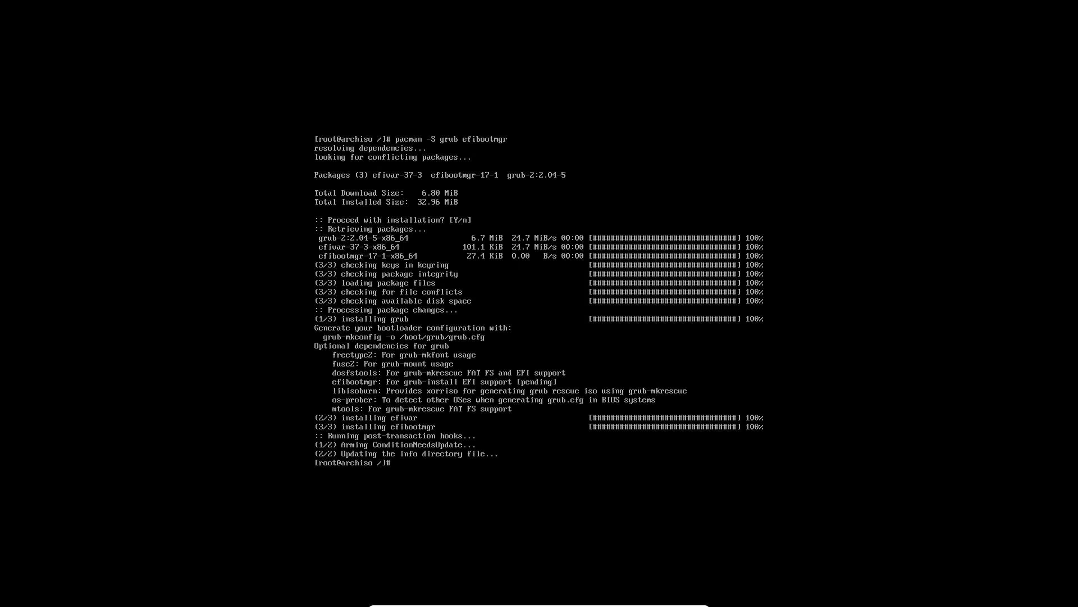
Install the GRUB bootloader with grub-install --target=x86_64-efi --efi-directory=/boot/efi.
type("grun")
type("binst")
type("all")
type(" --target")
type("=x")
type("86_64")
type("-efi")
type("-")
type("-efi")
type("-direct")
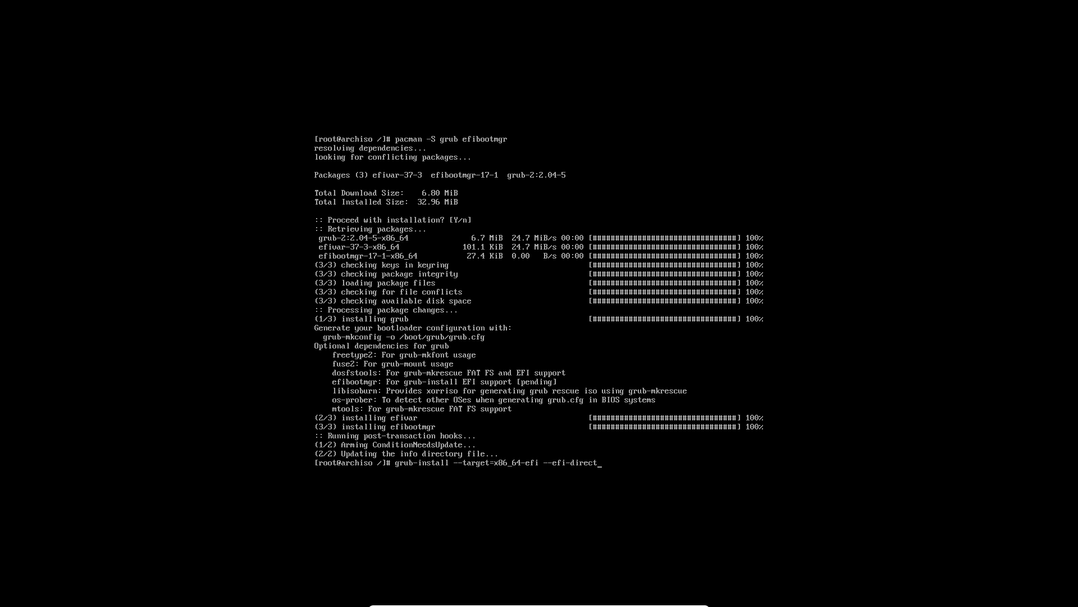
type("ory=/boot/efi")
key("Return")
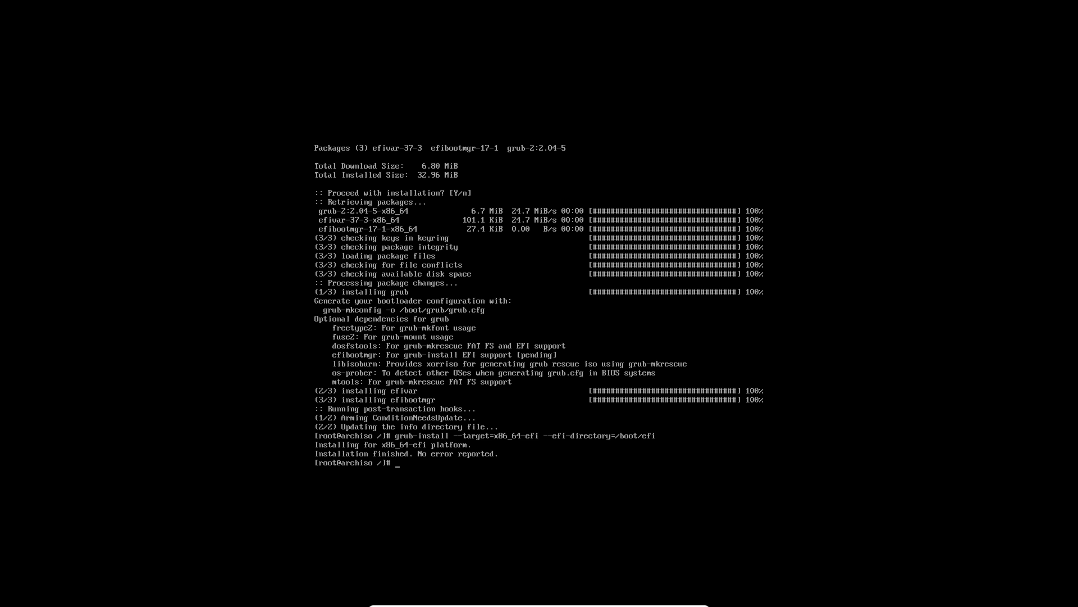
Generate the GRUB configuration file with grub-mkconfig -o /boot/grub/grub.cfg.
type("grub")
type("mkconfig -o")
key("BackSpace")
key("BackSpace")
key("BackSpace")
type("/boot/grub/grub.cf")
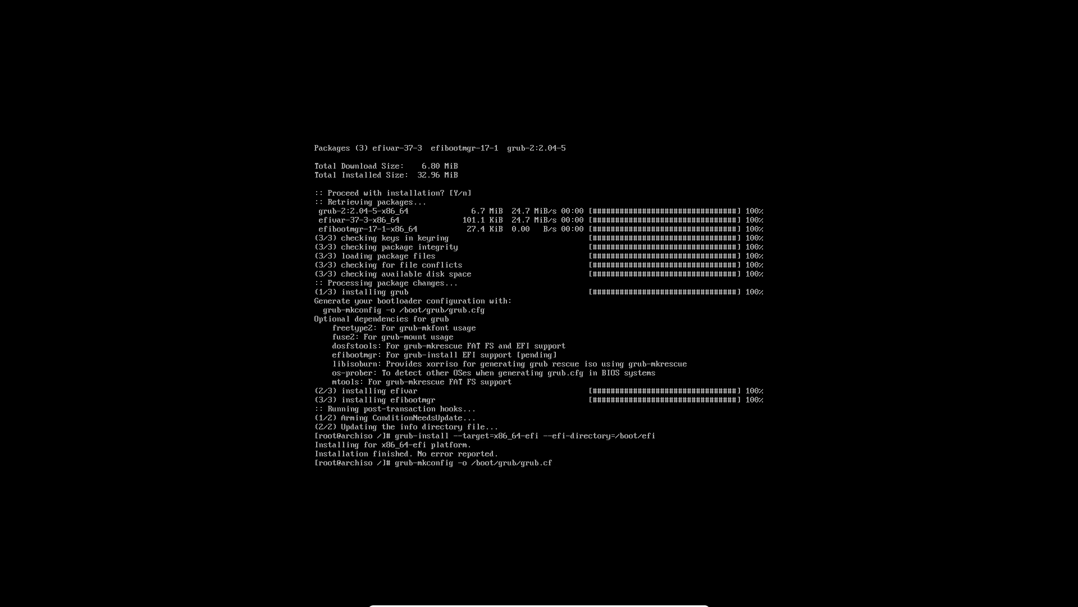
type("g")
key("Return")
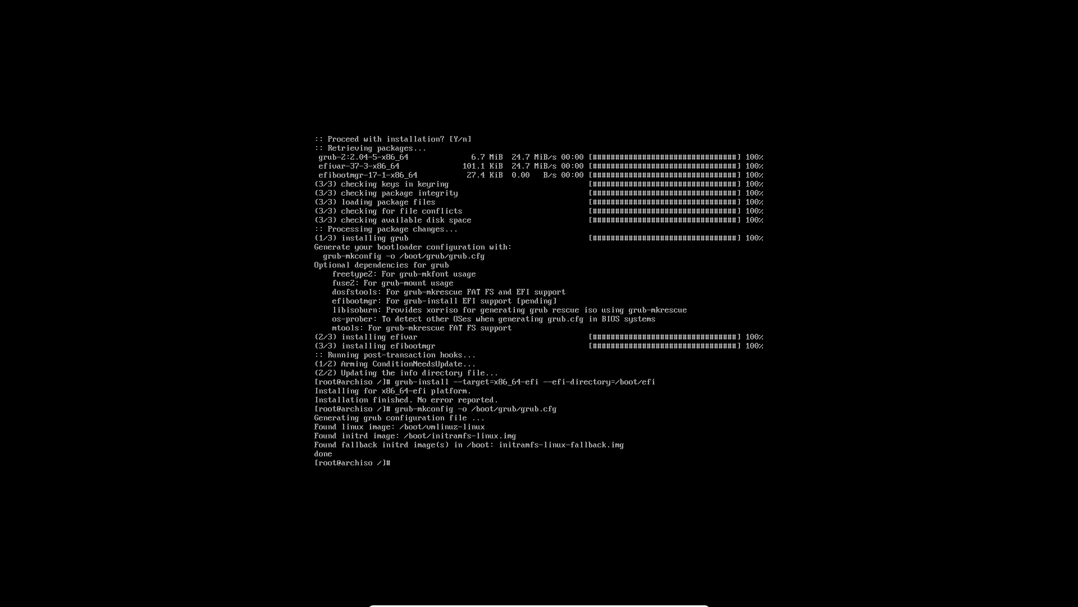
Exit the chroot environment and unmount the installed system recursively with umount -R /mnt.
type("it")
key("Return")
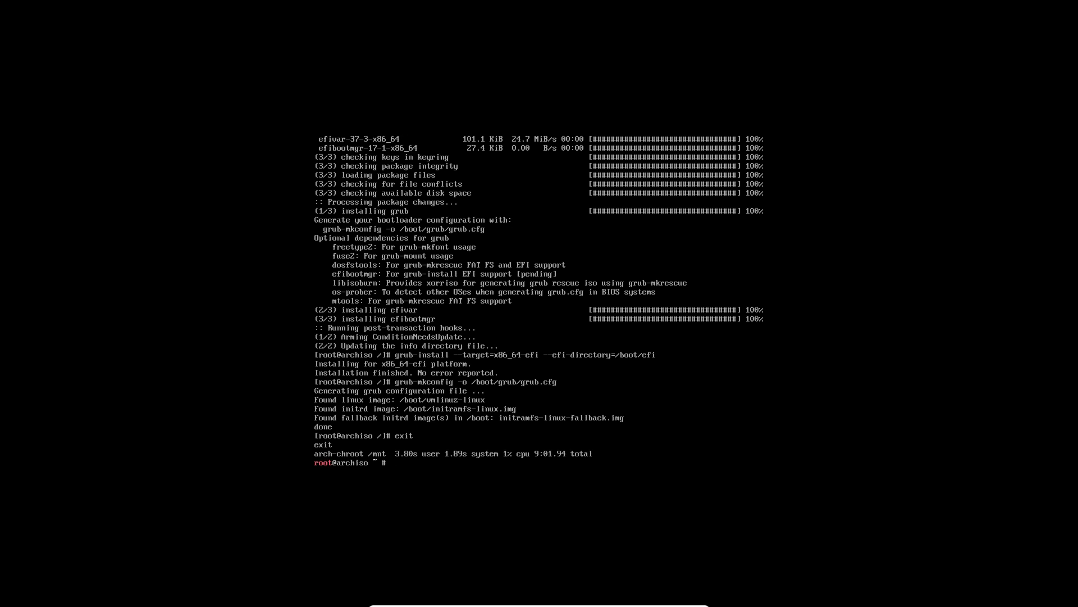
type("umount -R /mnt")
key("Return")
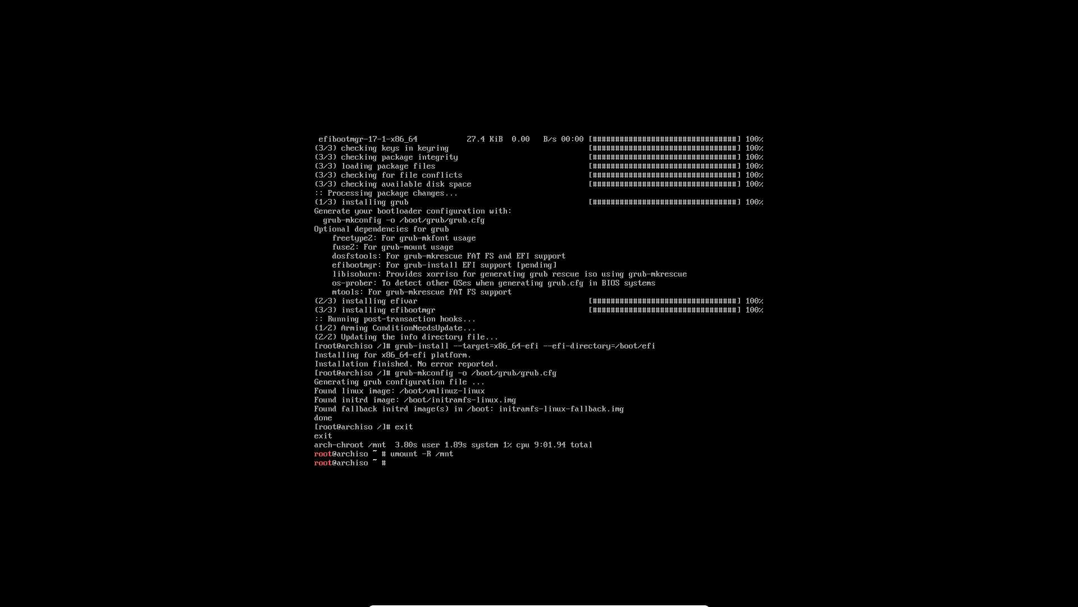
Reboot the virtual machine into the newly installed Arch Linux system.
type("reboot")
key("Return")
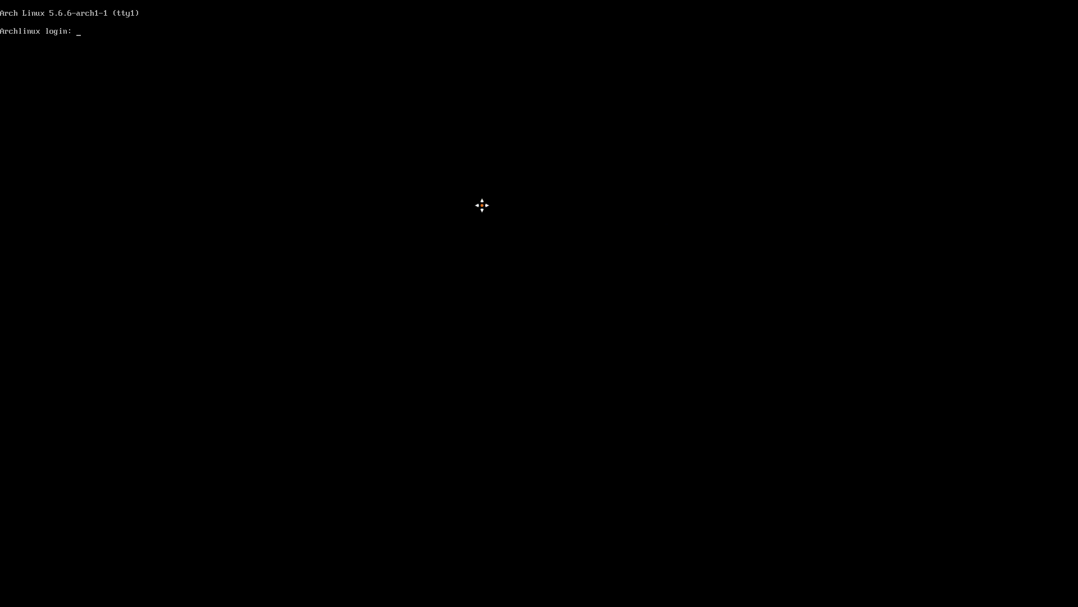
Switch to Chromium and look through the start of the ArcoLinuxD guide page on Arch Linux installation Phase 2.
left_click_drag(482, 205, 349, 46)
double_click(349, 47)
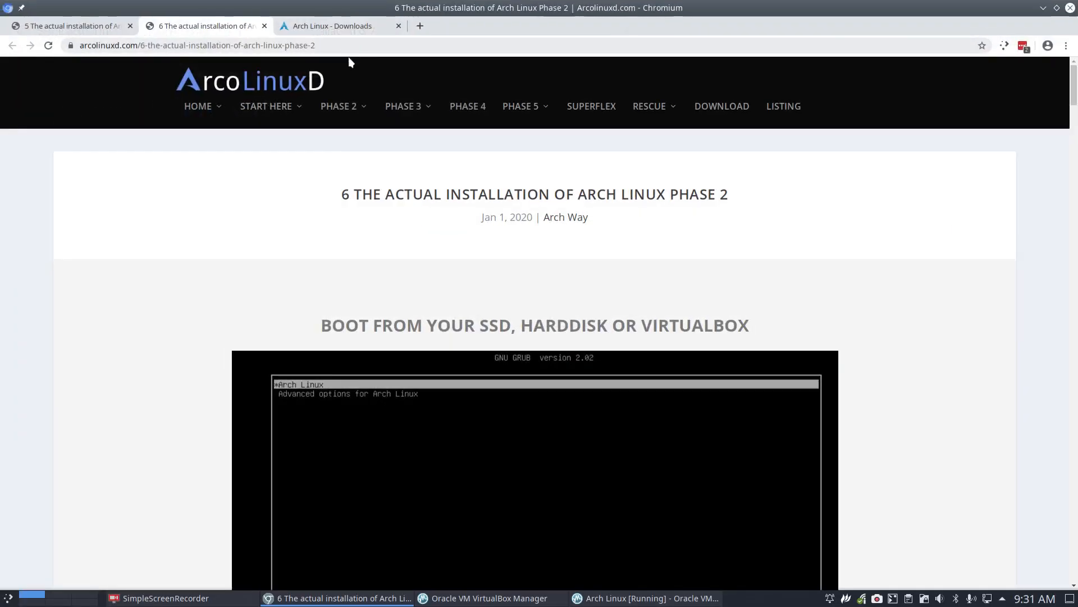
left_click(76, 26)
left_click(199, 27)
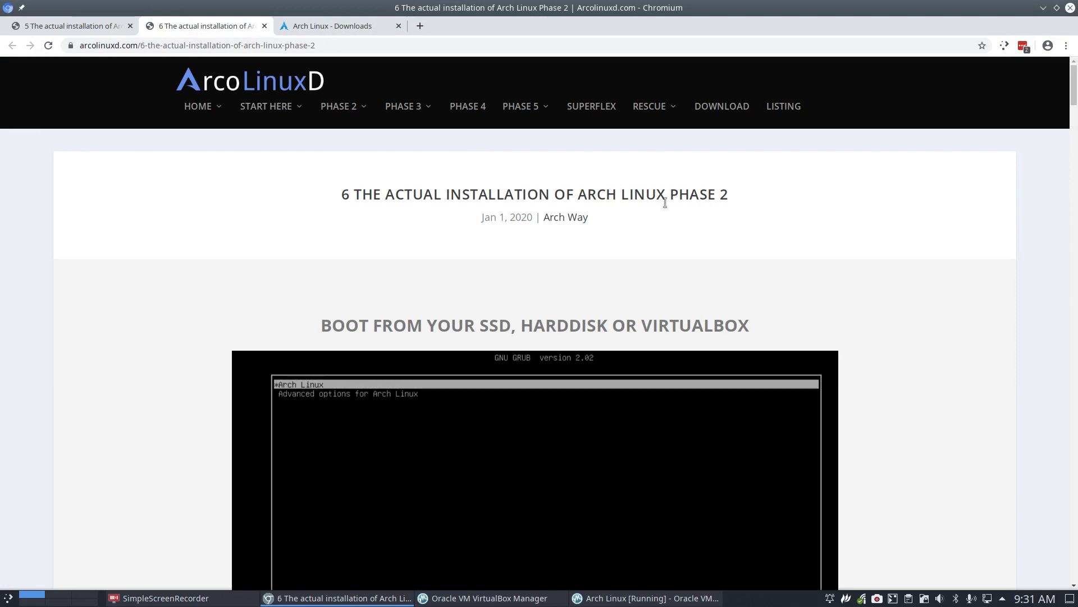
scroll(573, 385, "down", 8)
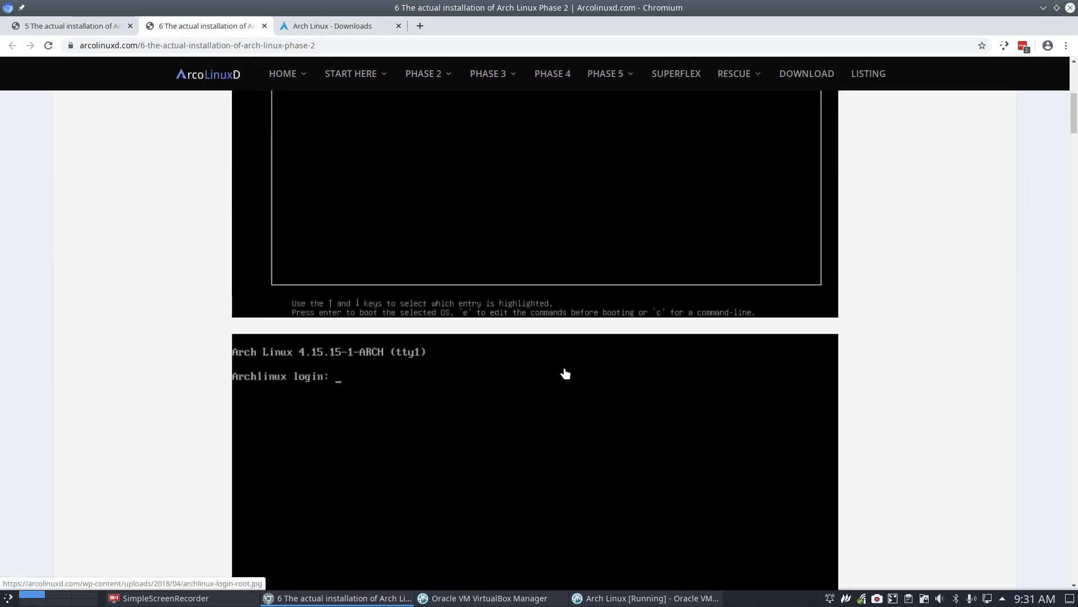
Switch back to the first virtual desktop and return to the running Arch Linux virtual machine.
left_click_drag(467, 6, 1062, 606)
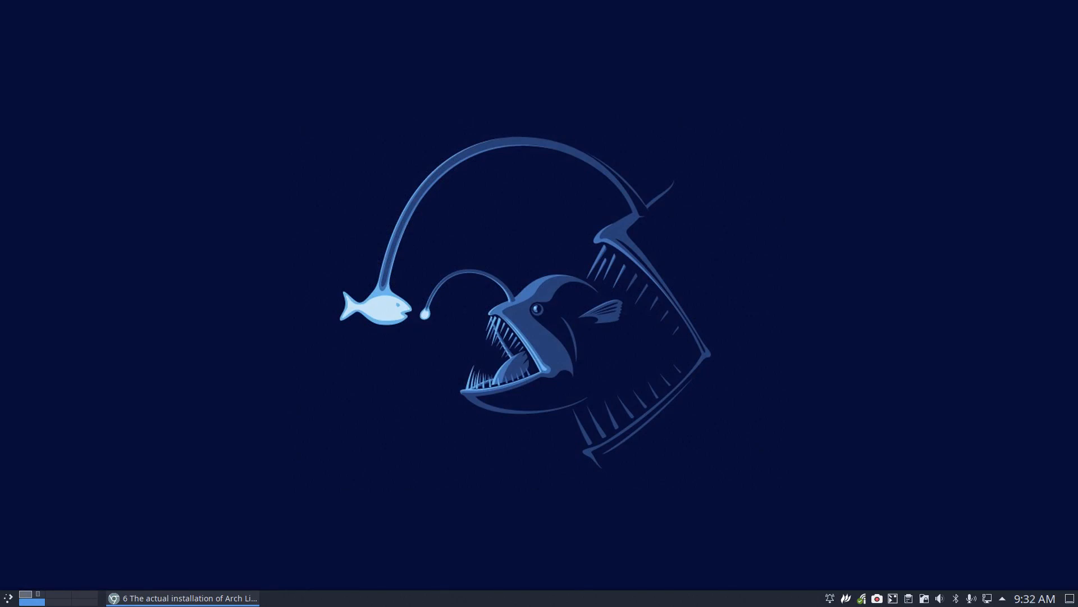
left_click_drag(1061, 605, 1077, 275)
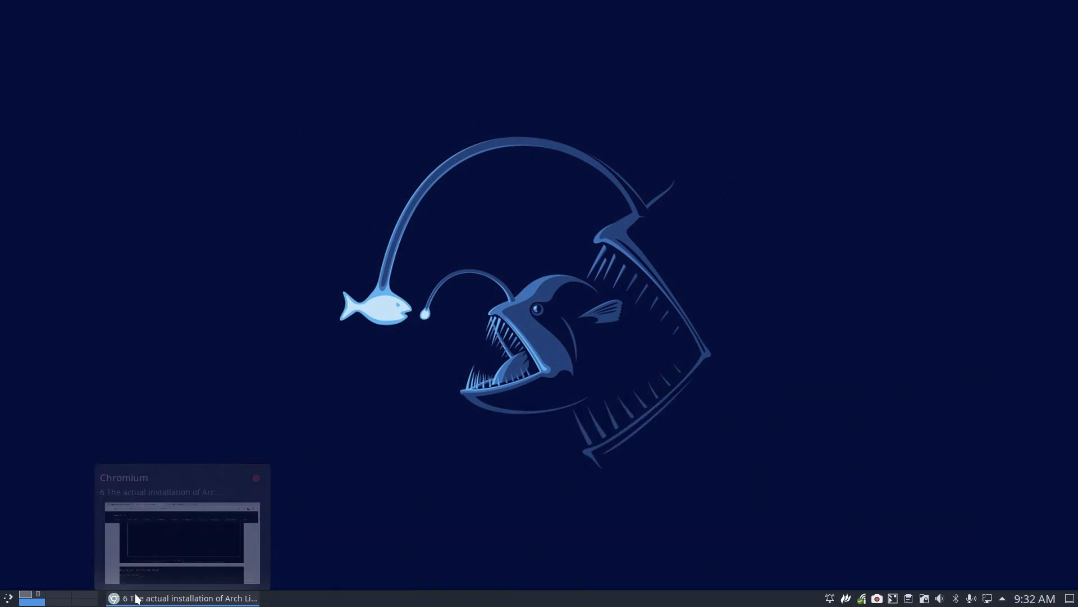
left_click_drag(37, 595, 38, 594)
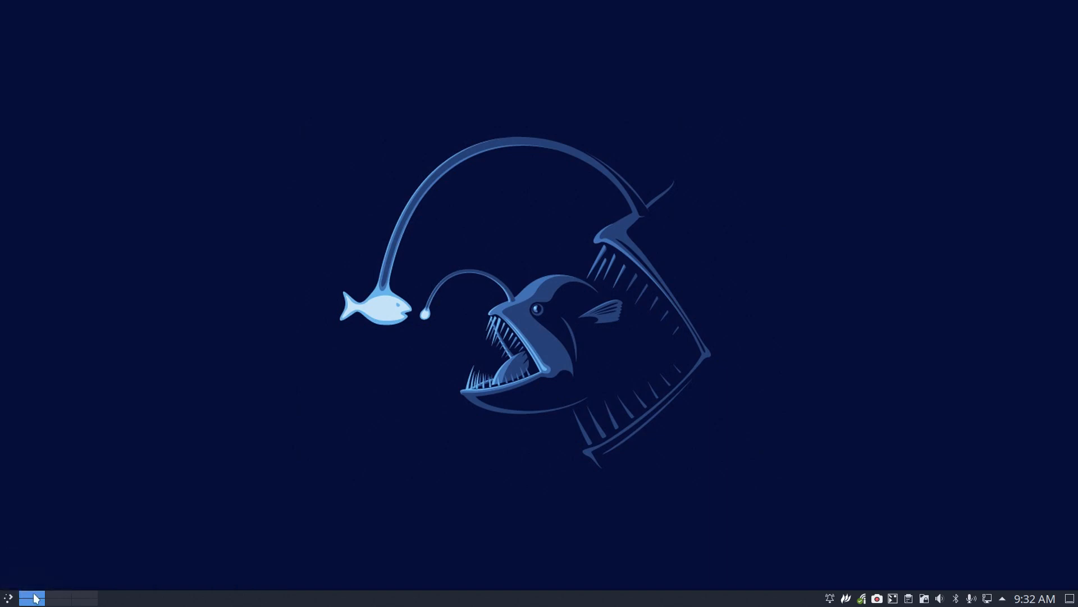
left_click(34, 594)
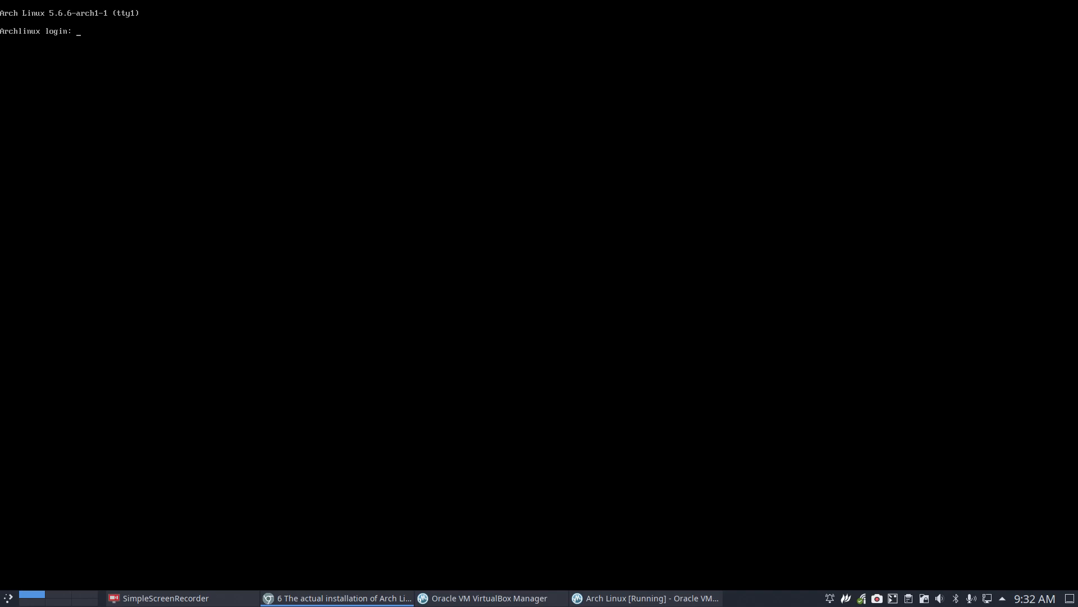
Log in to the installed system as root, entering the root password.
type("oot")
key("Return")
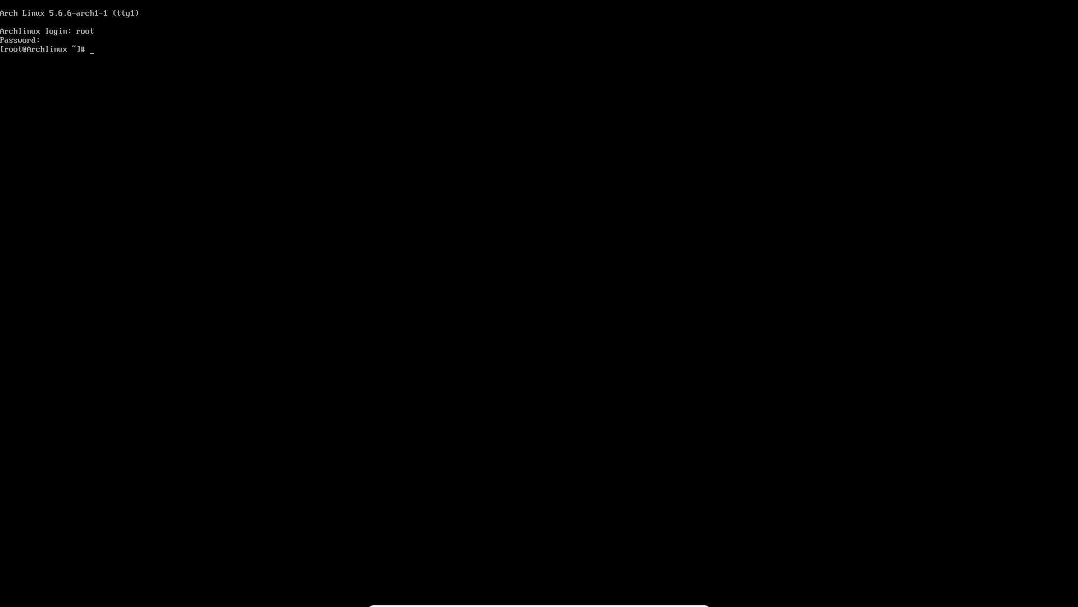
Install the bash-completion package with pacman -S, accepting the installation.
type("pacman -S bash-completion")
key("Return")
key("Return")
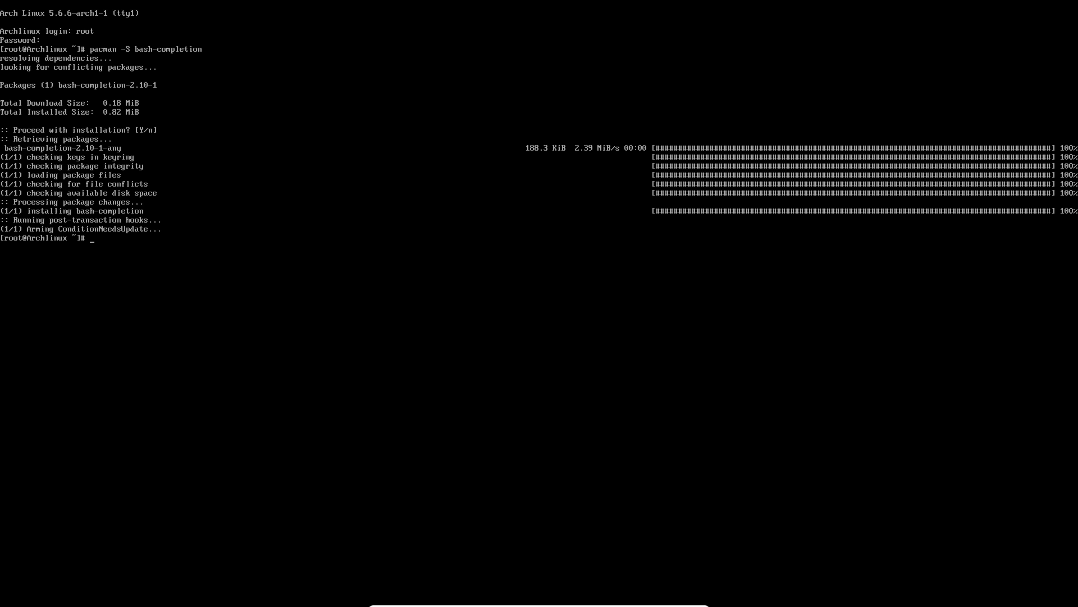
Create the personal user with useradd -m, primary group users, extra groups audio,video,network,wheel,storage,rfkill and shell /bin/bash.
type("useradd -m -g uers")
key("BackSpace")
key("BackSpace")
type("sers -G audio, vide")
key("BackSpace")
key("BackSpace")
key("BackSpace")
key("BackSpace")
key("BackSpace")
type("video,network,")
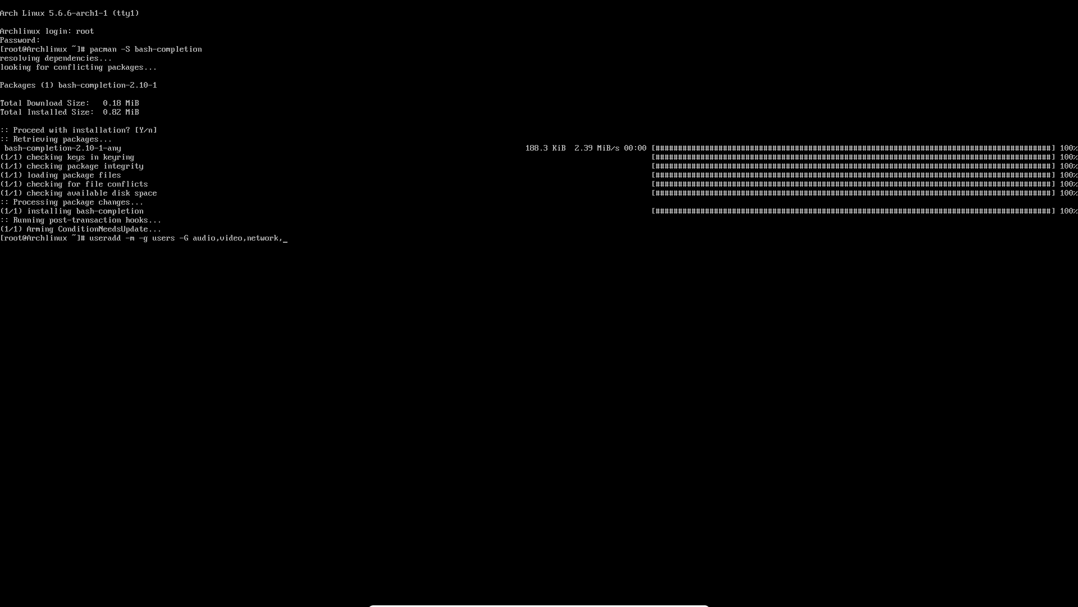
type("wheel,")
type("sot")
key("BackSpace")
type("torage")
type(",ref")
type("ill")
type(" -S")
key("BackSpace")
key("BackSpace")
type("s /bin/bash")
type("erik")
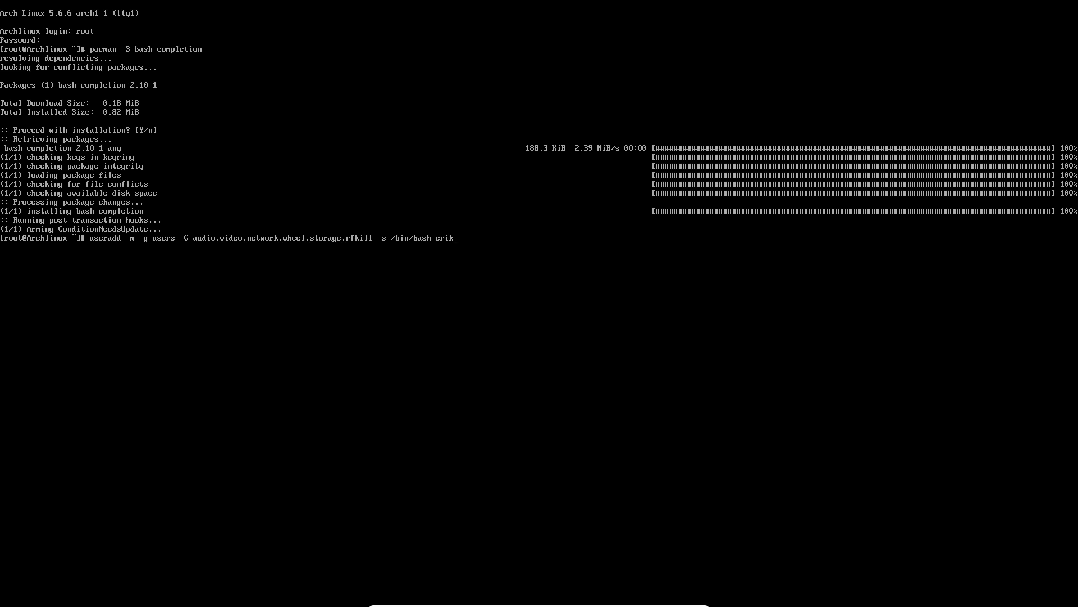
key("Return")
Set the new user's password with passwd, entering and retyping the password.
type("passwd erik")
key("Return")
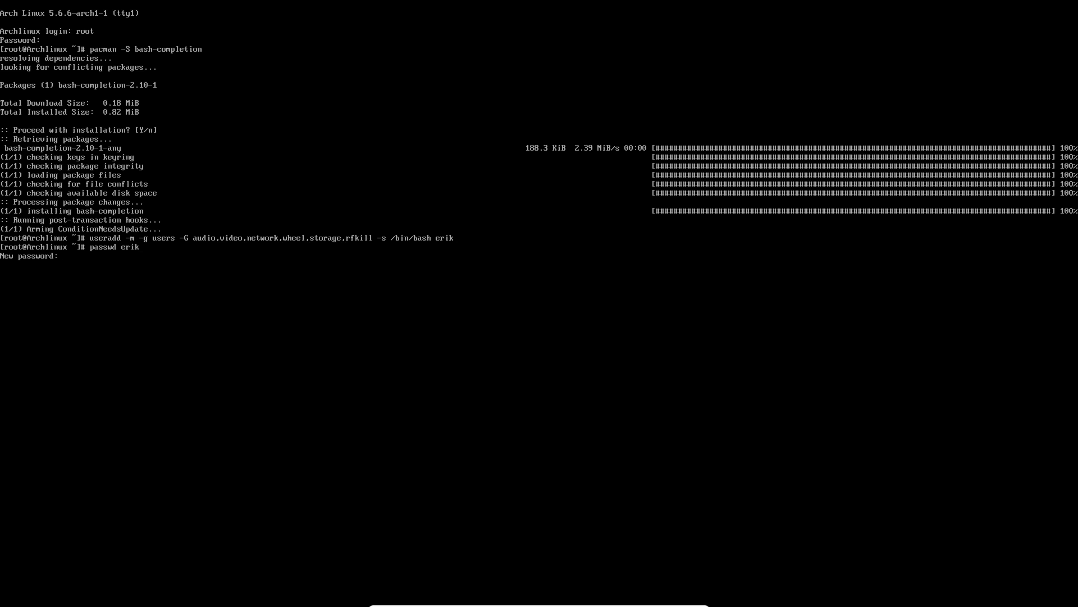
key("Return")
key("Return")
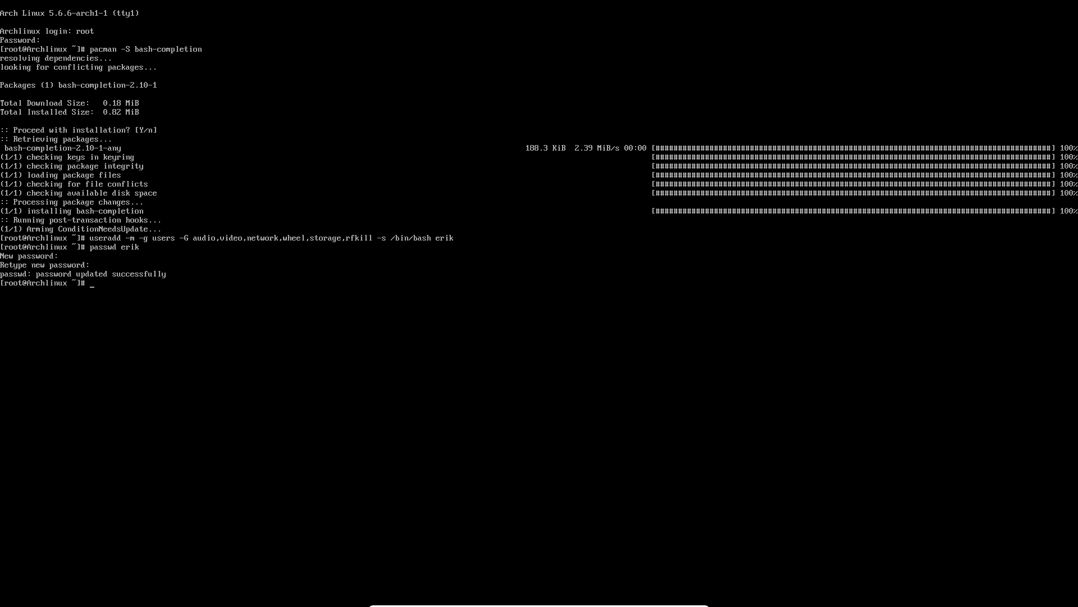
Open the sudoers file in nano with EDITOR=nano visudo.
type("E")
type("X")
type("ITOR")
type("=nano")
type(" visud")
type("o")
key("Return")
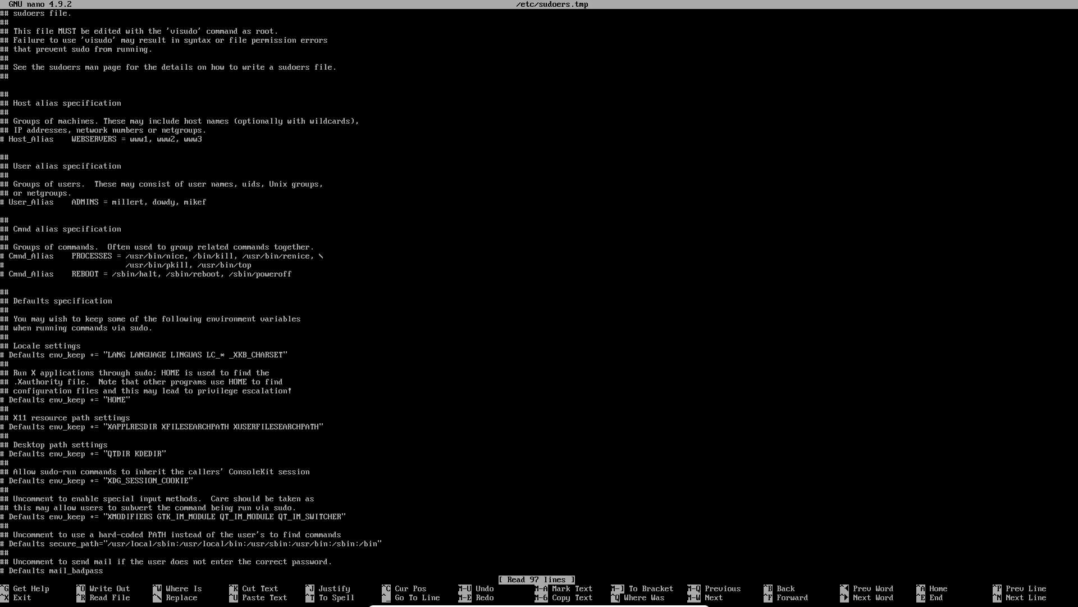
Uncomment the line %wheel ALL=(ALL) ALL in the sudoers file, then save and close it.
key("Page_Down")
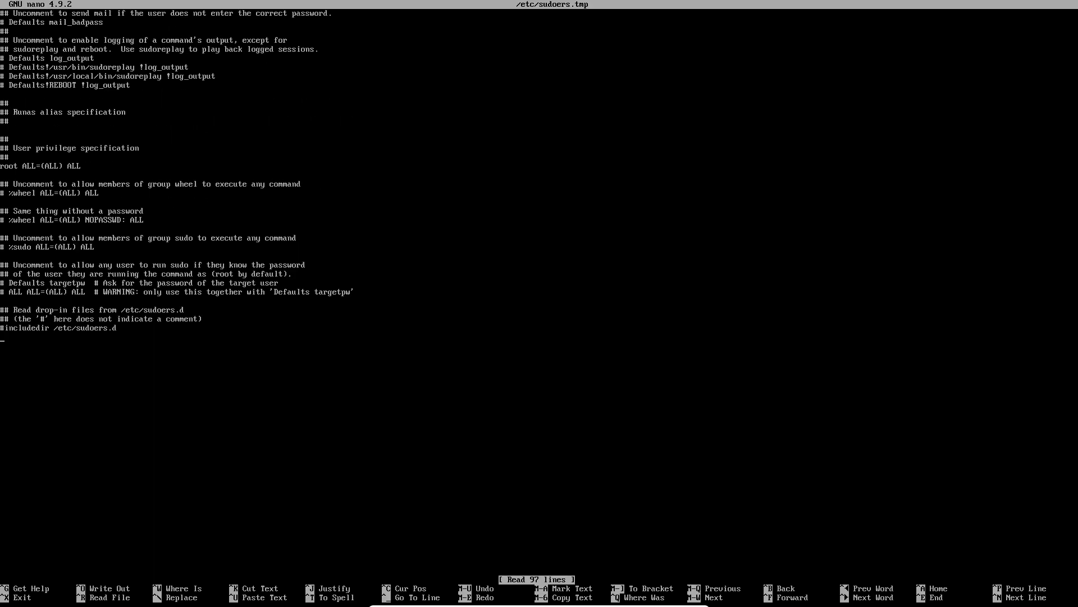
key("Page_Up")
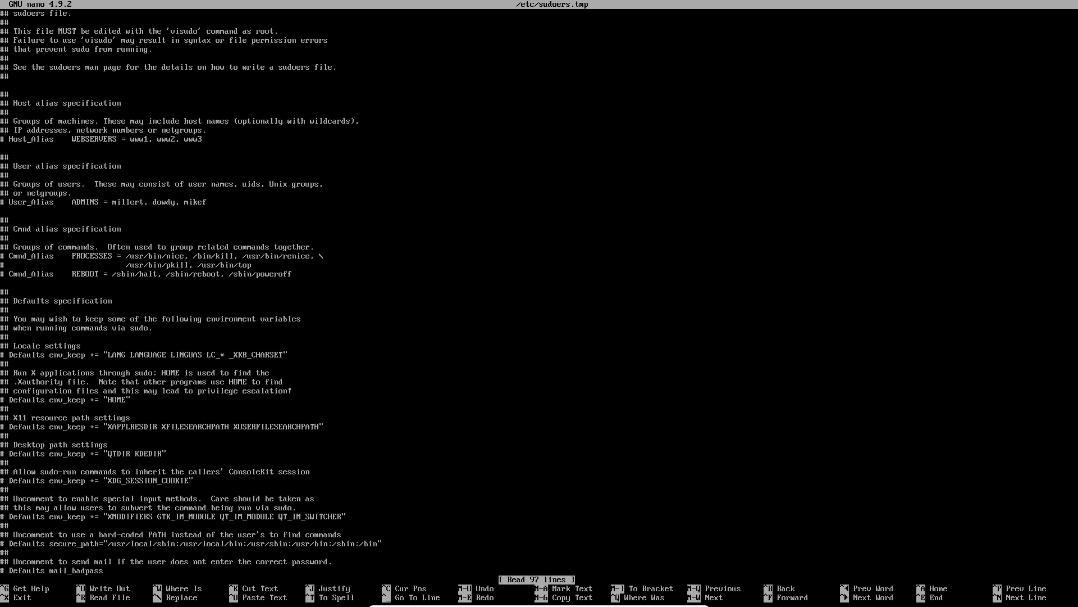
key("Down")
key("Down")
key("Down")
key("Down")
key("Down")
key("Down")
key("Down")
key("Down")
key("Down")
key("Down")
key("Down")
key("Down")
key("Down")
key("Down")
key("Down")
key("Down")
key("Down")
key("Down")
key("Down")
key("Down")
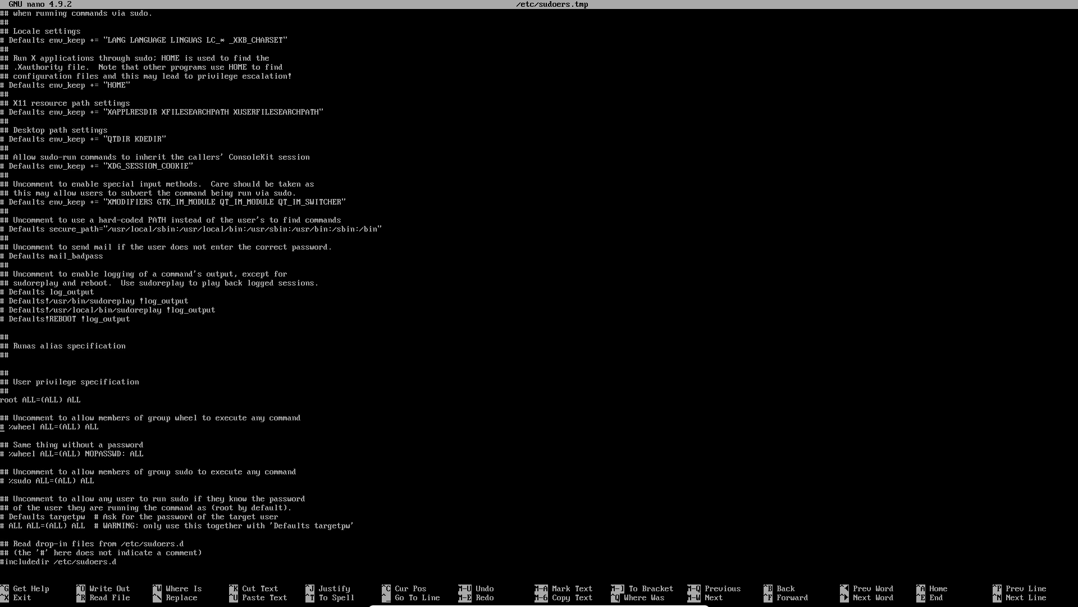
key("Delete")
key("Delete")
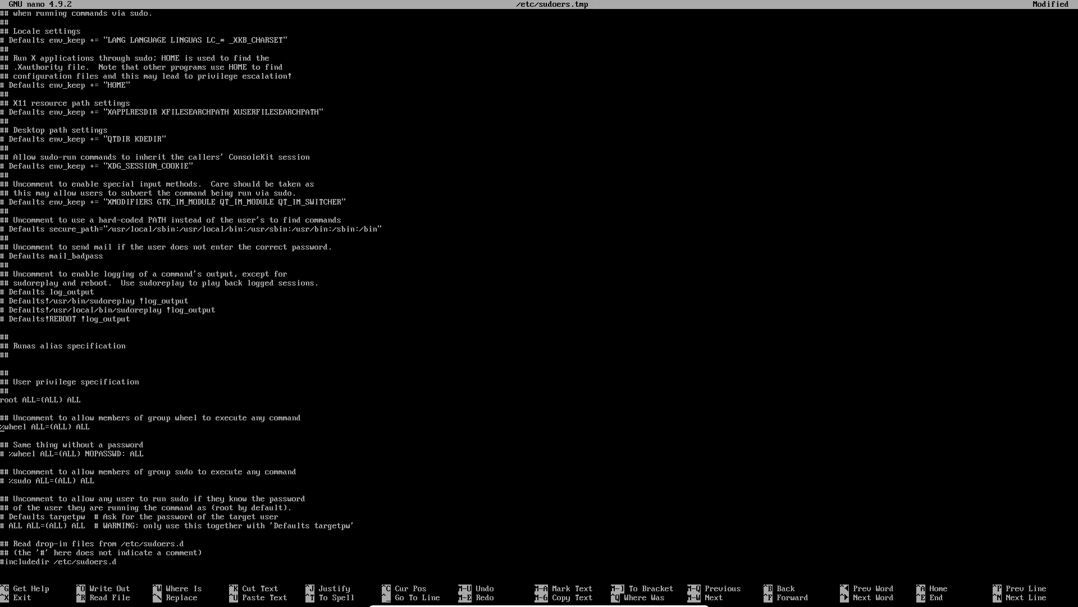
key("ctrl+x")
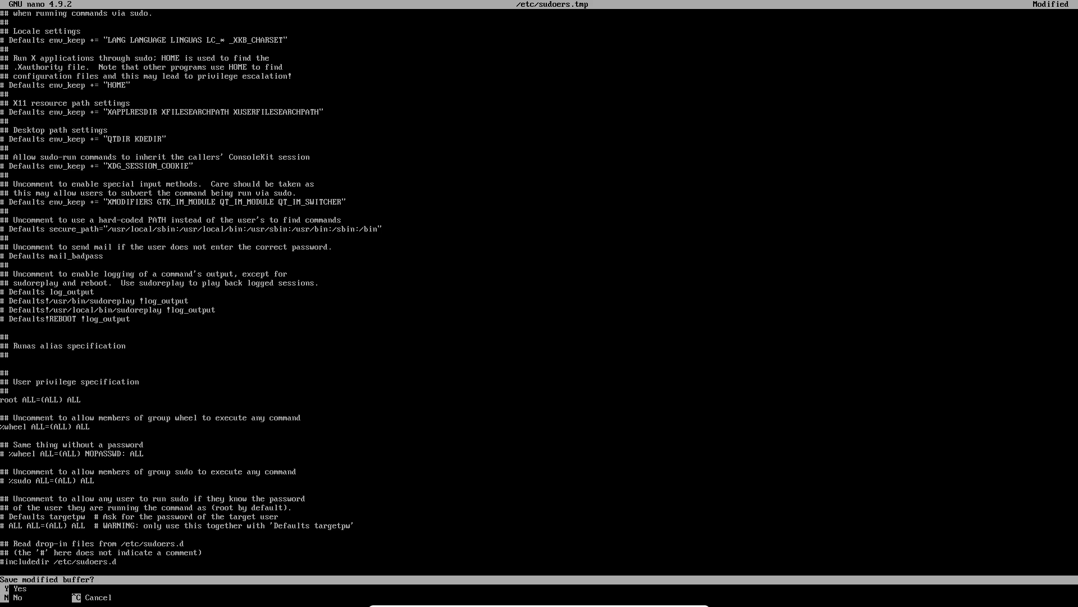
key("y")
key("Return")
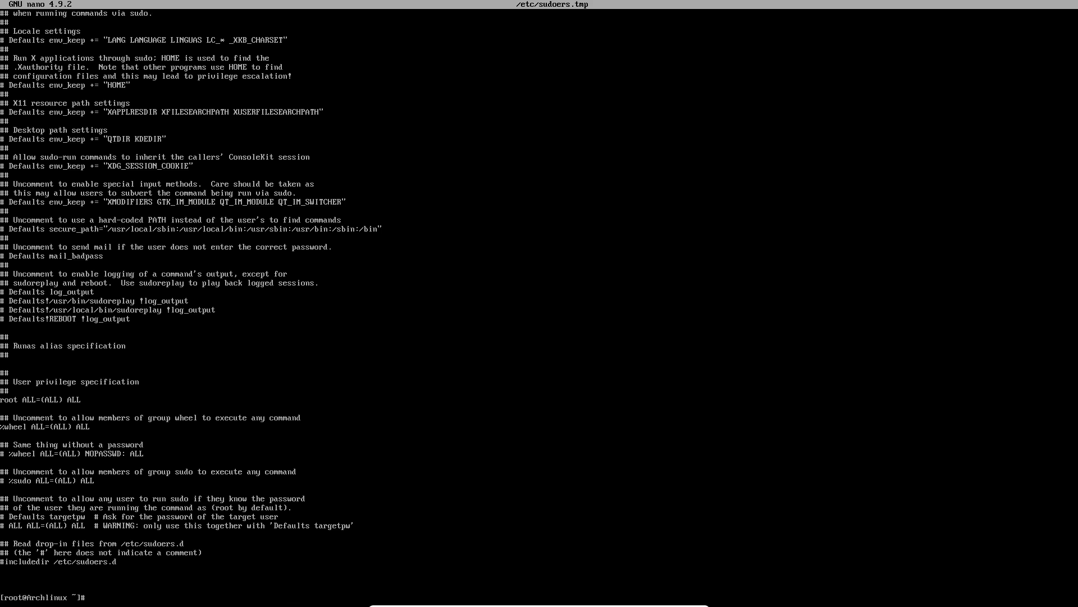
Log out of the root session and log in as the new user with that account's password.
type("exit")
key("Return")
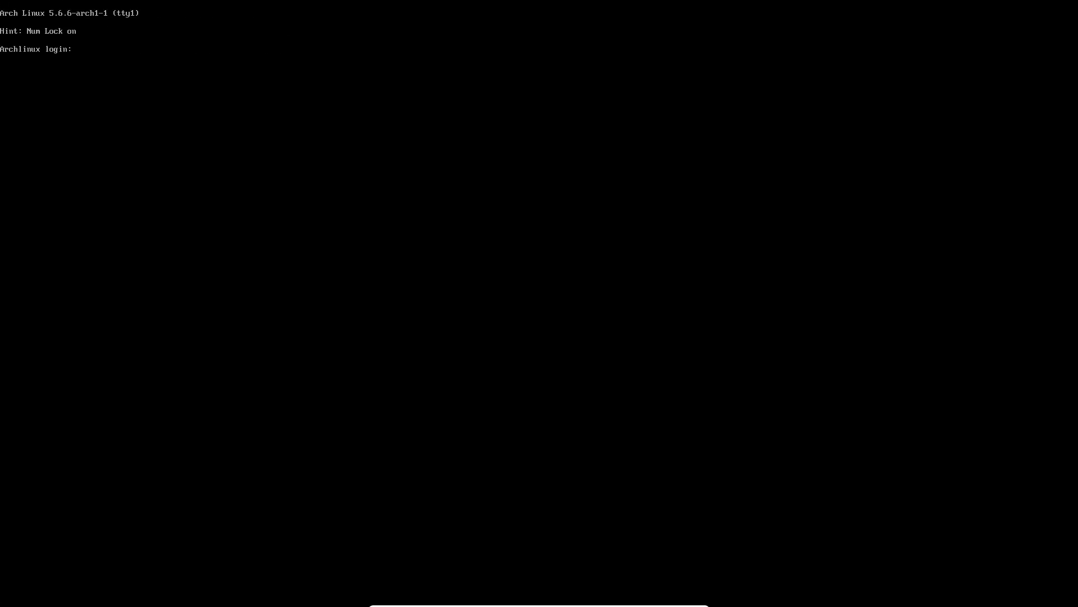
type("erik")
key("Return")
key("Return")
Refresh the package databases with sudo pacman -Syy, entering the user's sudo password.
type("s")
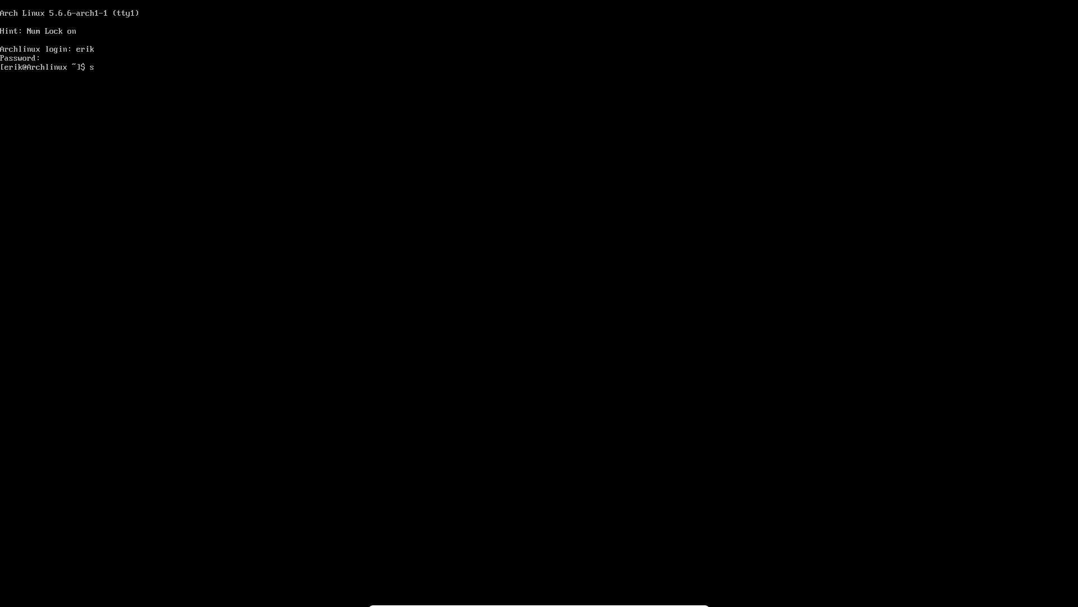
type("udo upacman -Syy")
key("Return")
key("Return")
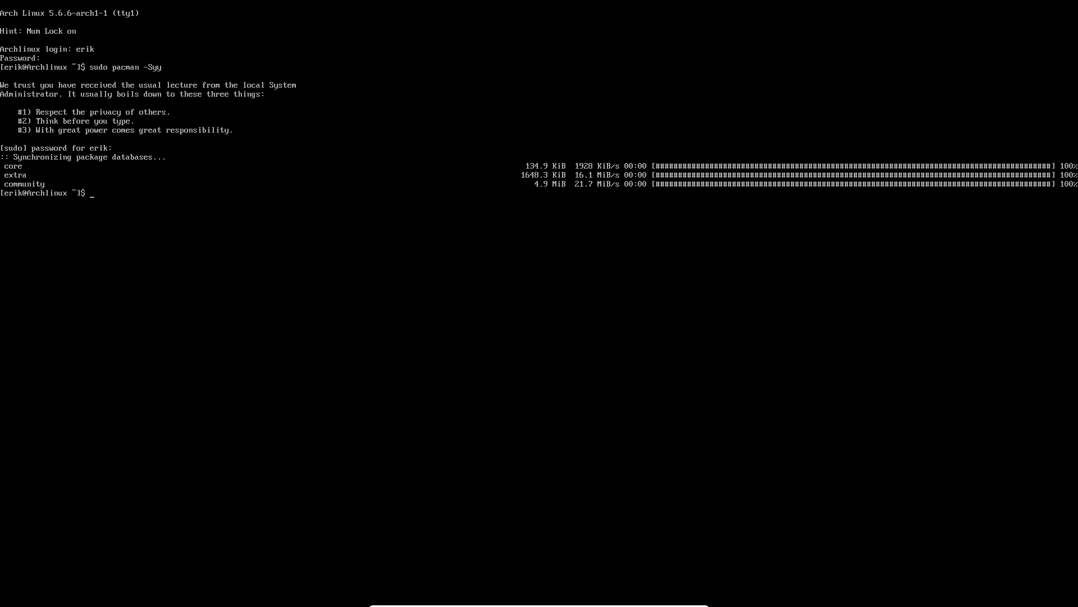
Install xorg-server, xorg-apps, xorg-xinit and xterm with sudo pacman -S, accepting all group members and the installation.
type("sudo pacman -S xorg-server xorg)-apps x")
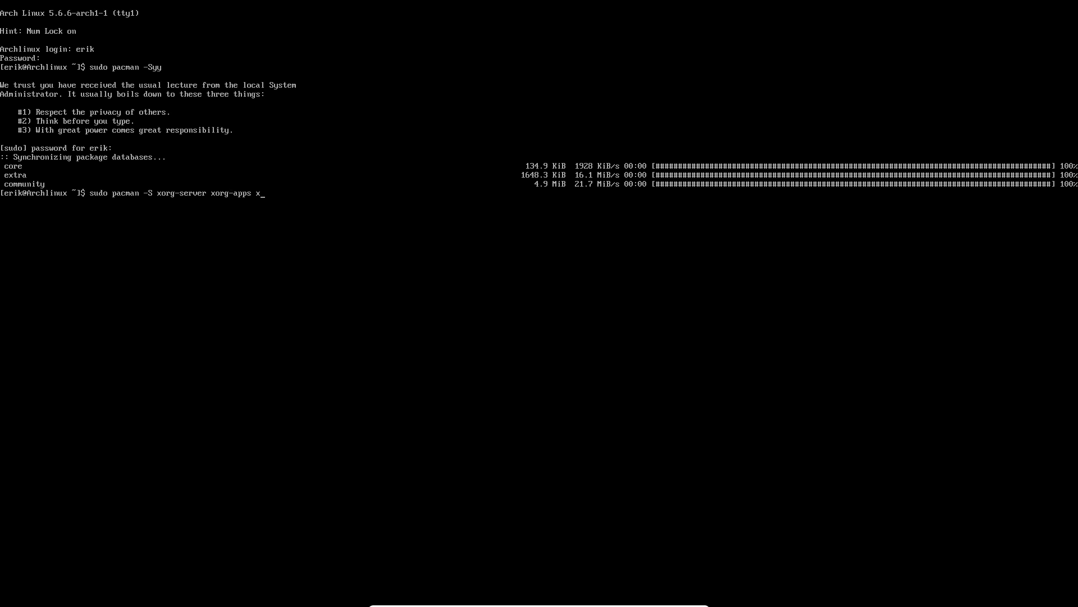
type("org-xin")
type("it dhcpc")
key("BackSpace")
key("BackSpace")
key("BackSpace")
key("BackSpace")
key("BackSpace")
type("xterm")
key("Return")
key("Return")
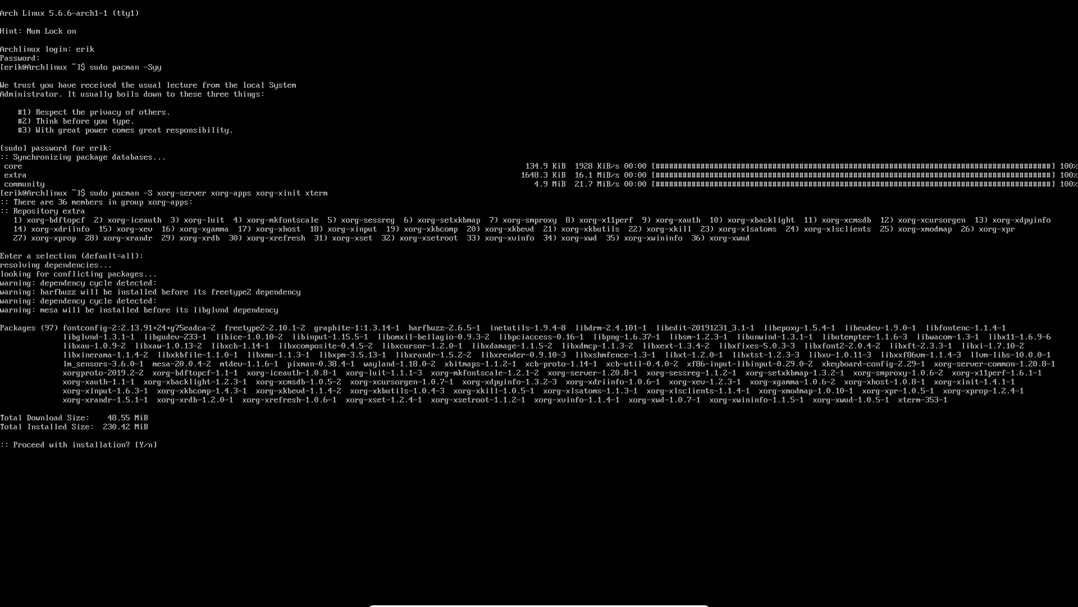
key("Return")
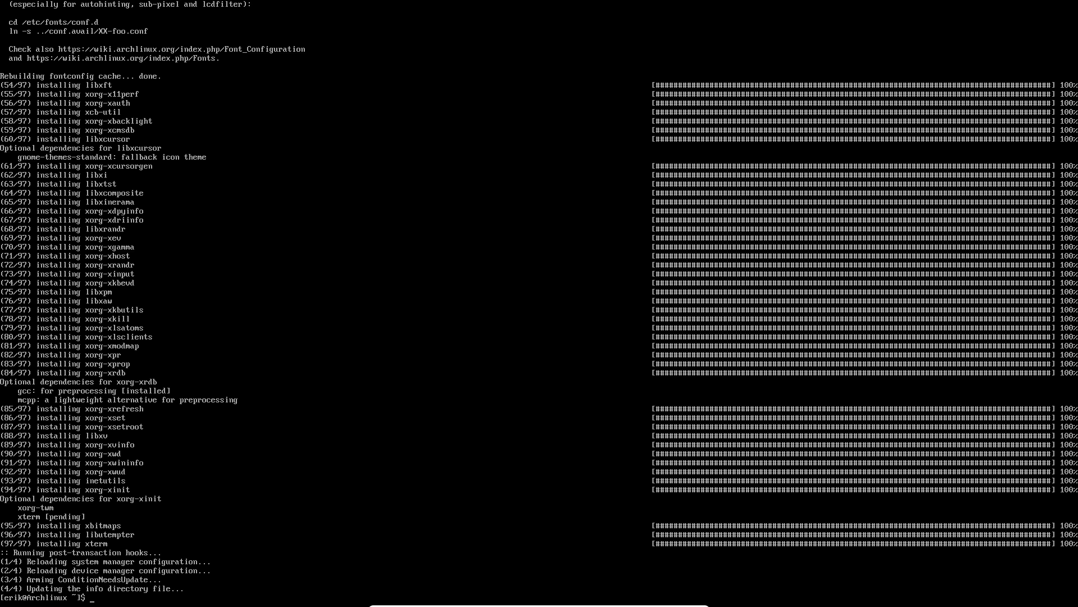
Install lightdm, lightdm-gtk-greeter and lightdm-gtk-greeter-settings with sudo pacman -S, accepting the installation.
type("sudo pacman -S lightdm lightd")
key("Tab")
key("Tab")
type("gtk")
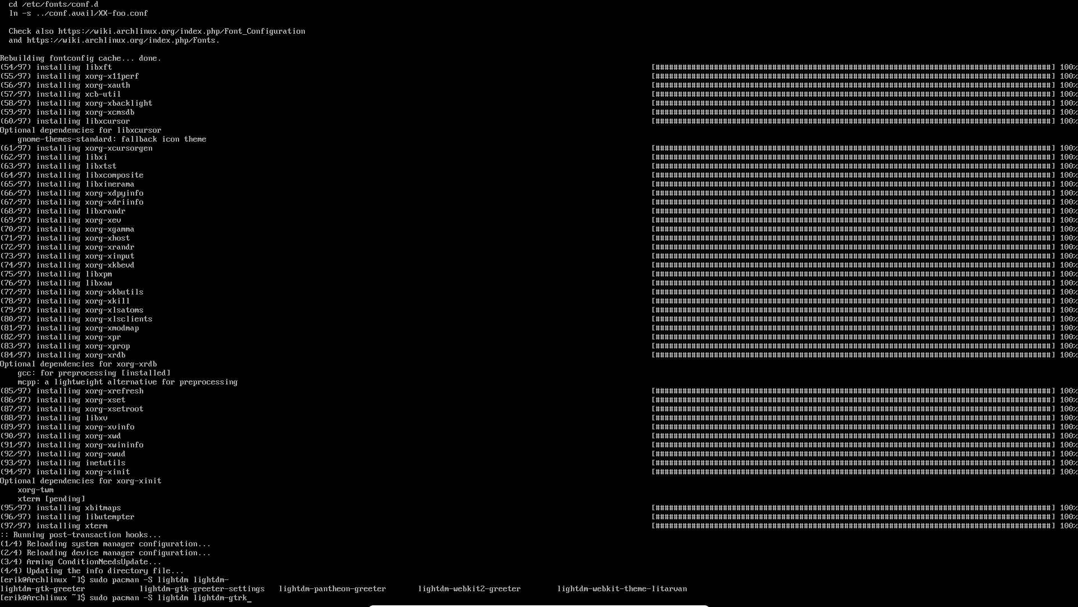
key("Tab")
type("a")
key("BackSpace")
type("lightdm")
type("-greeter lightdm-gtk-greeter-settings")
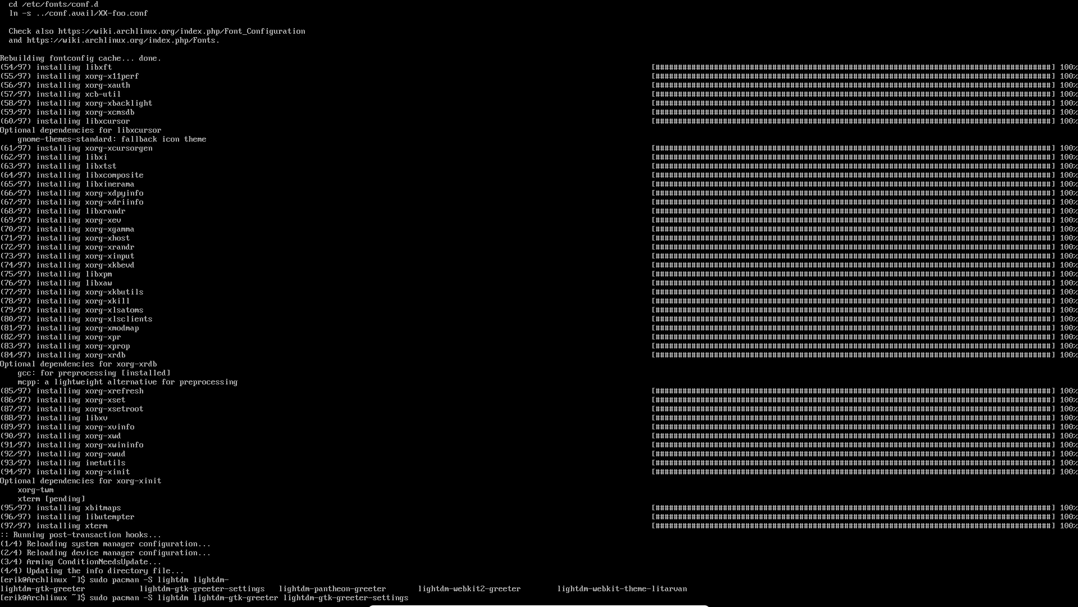
key("Return")
key("Return")
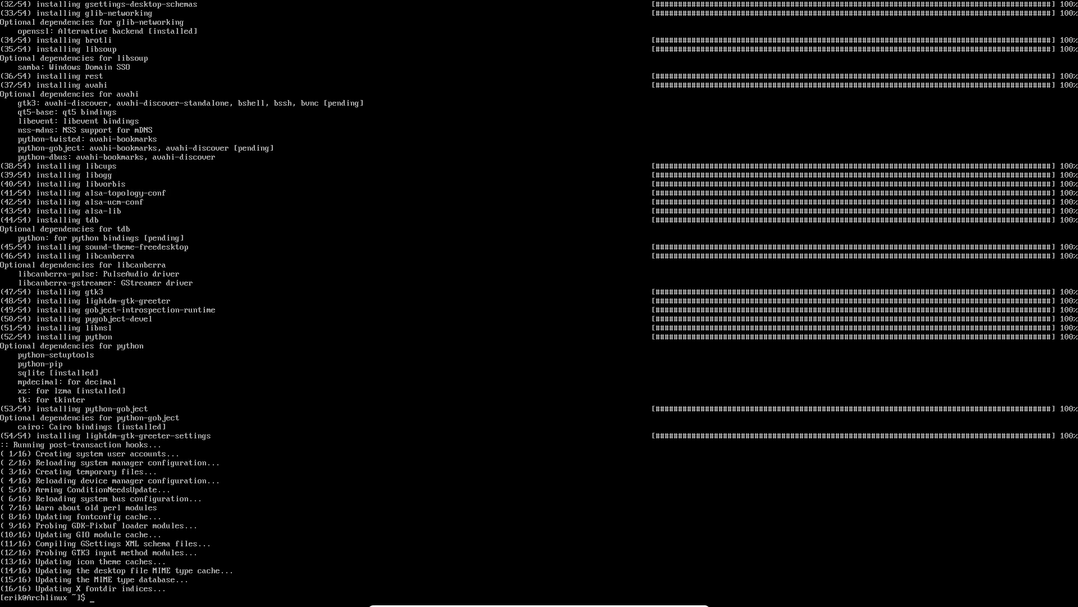
Enable the display manager at boot with sudo systemctl enable lightdm.service.
type("sudo systemctt")
key("BackSpace")
type("l enable ligth")
key("BackSpace")
type("ht")
key("Tab")
key("Return")
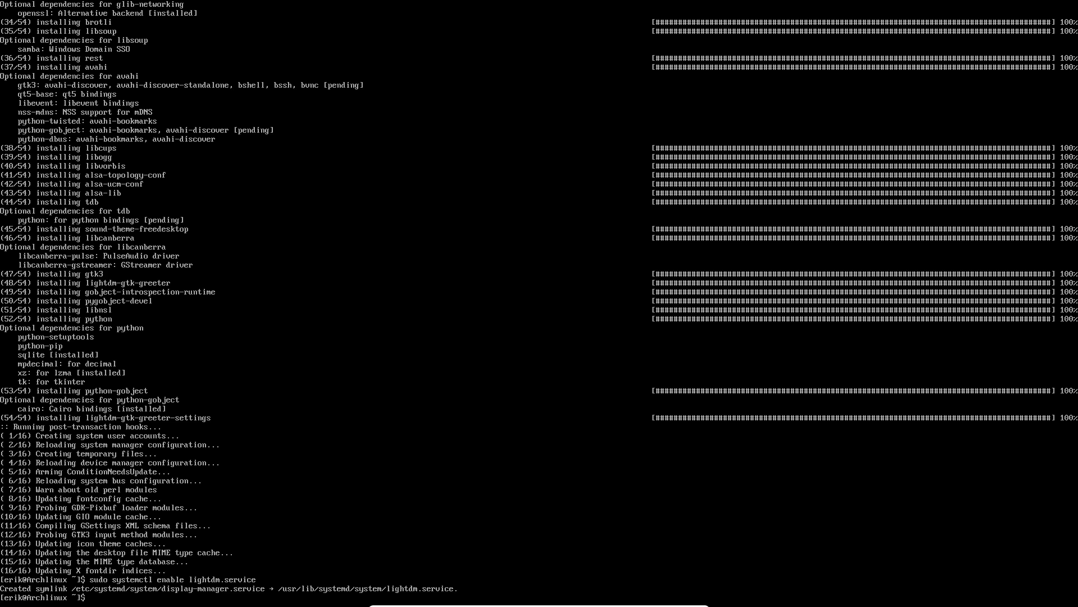
Shut down the Arch Linux virtual machine with sudo shutdown now.
type("sudo d")
type("hutdown now")
key("Return")
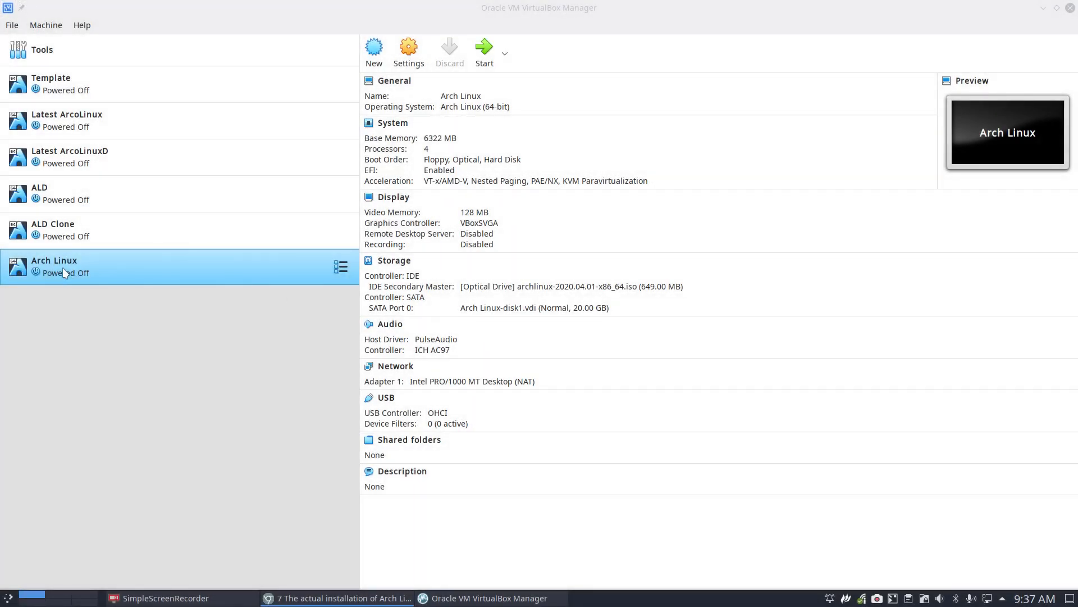
Clone the Arch Linux virtual machine under the name Arch Linux Jwm, keeping the default clone options.
right_click(78, 267)
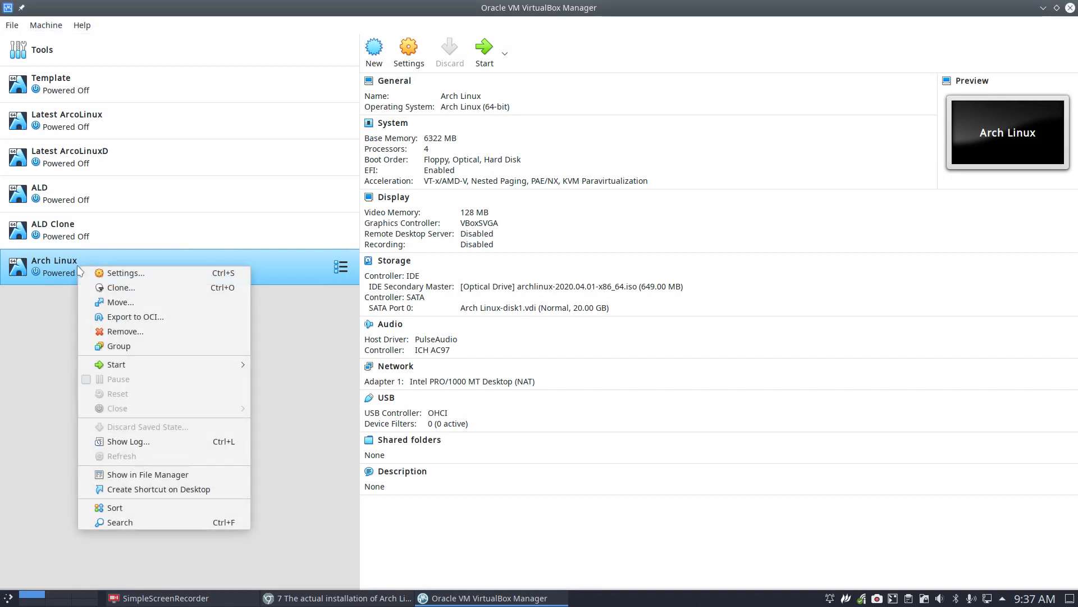
left_click(130, 288)
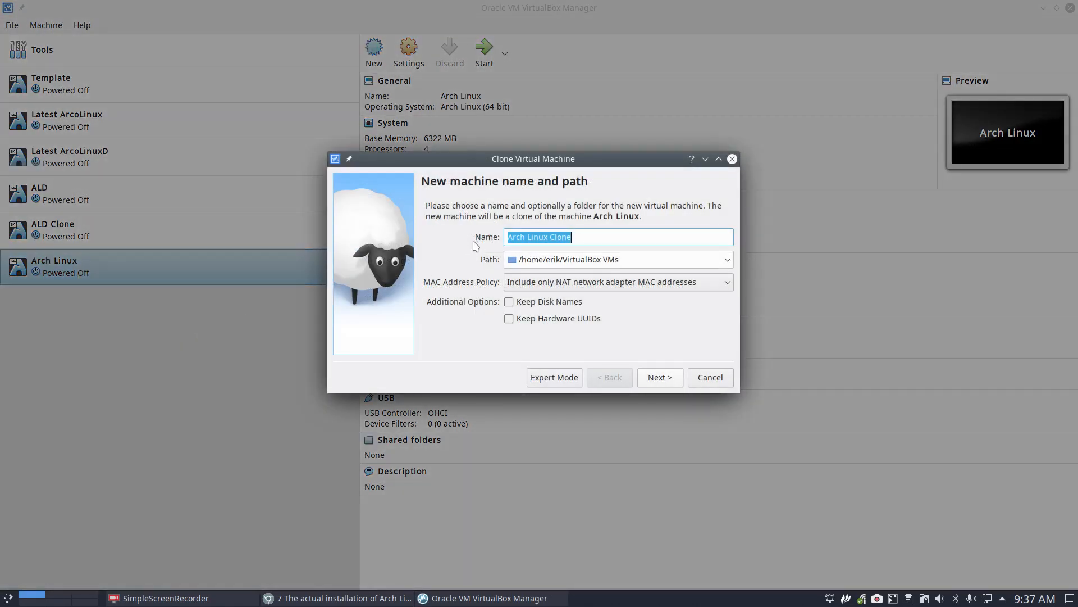
double_click(569, 236)
type("Jwm")
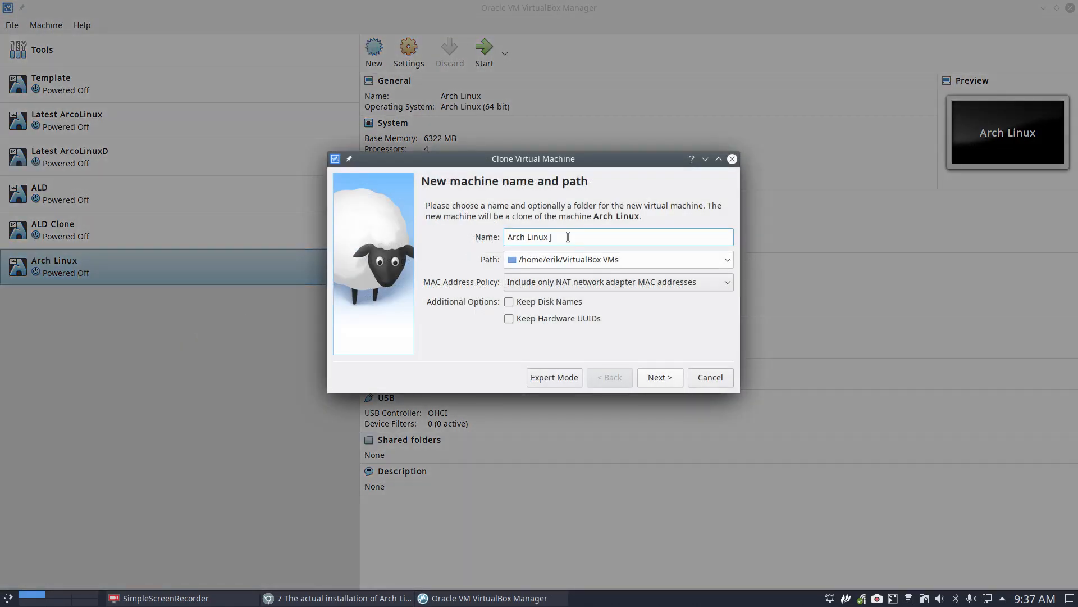
key("BackSpace")
key("BackSpace")
key("BackSpace")
type("jwm")
key("Return")
key("Return")
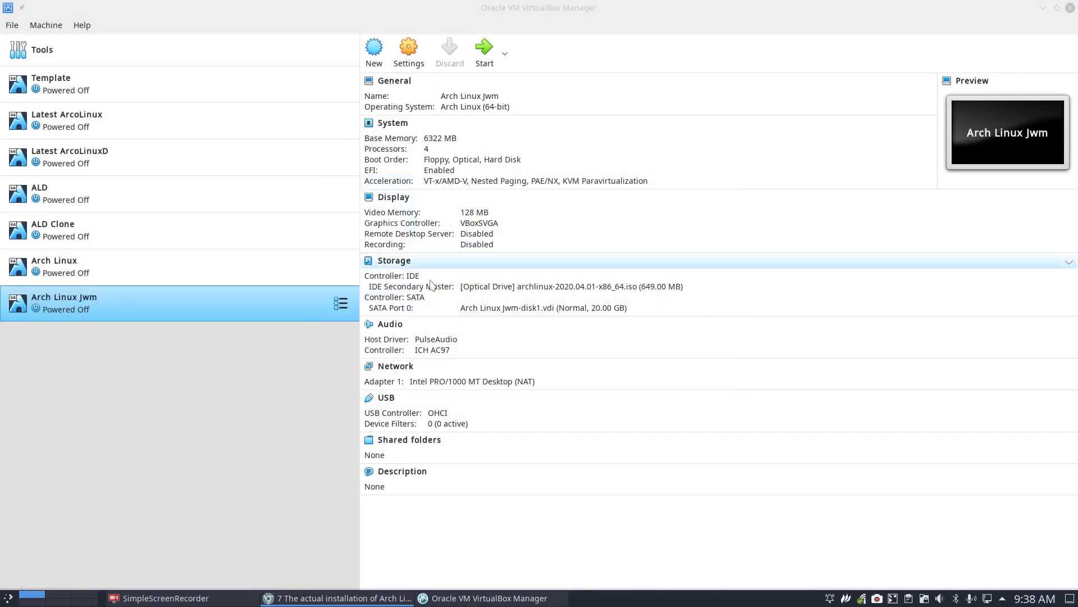
Clone the original Arch Linux virtual machine again under the name Arch Linux Deepin, keeping the default clone options.
left_click(95, 264)
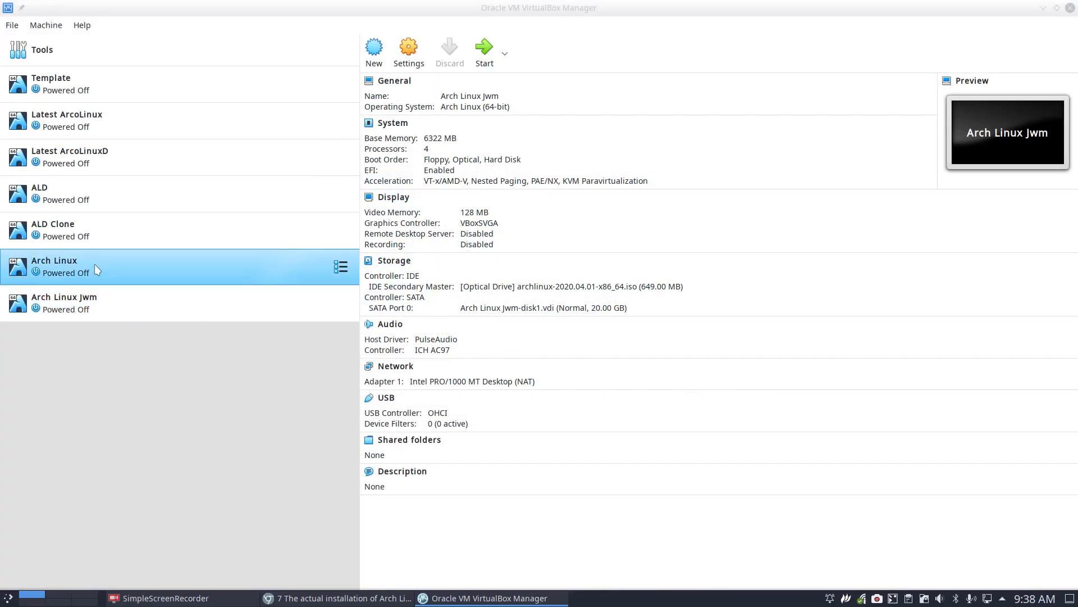
right_click(94, 264)
left_click(145, 287)
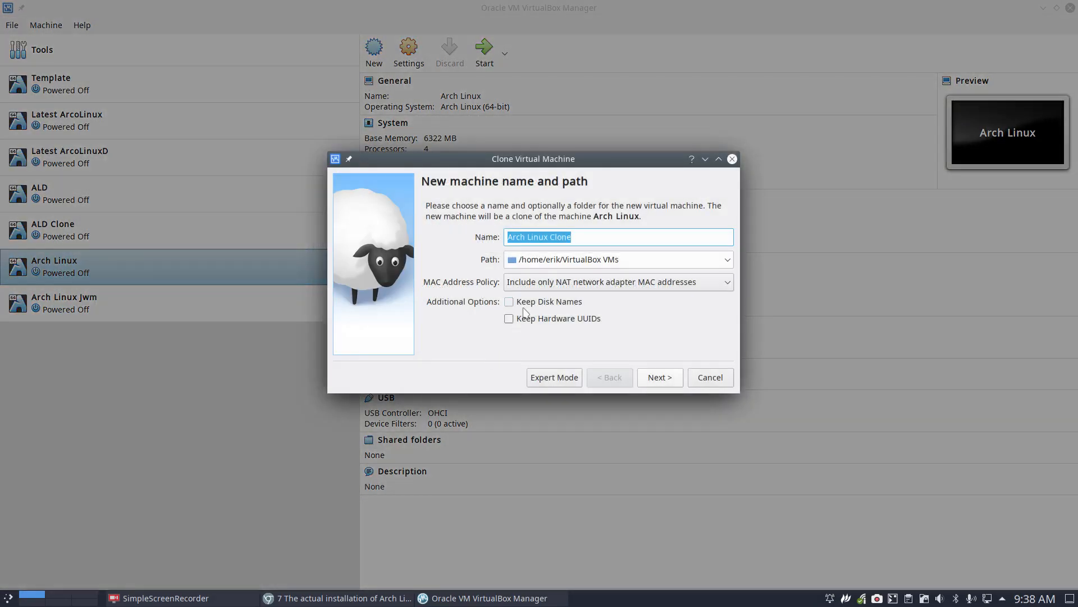
double_click(562, 237)
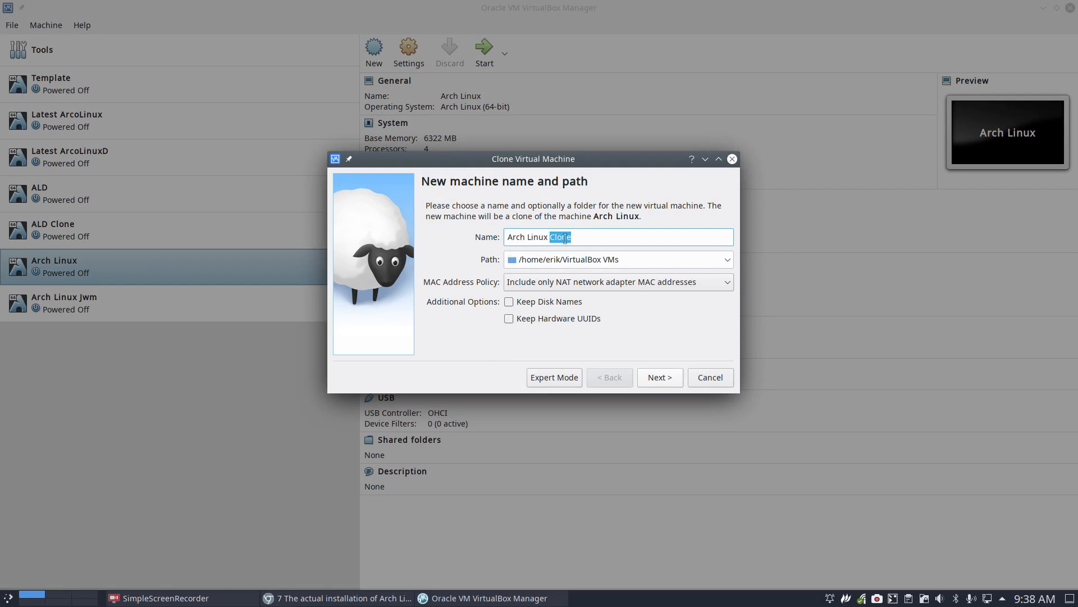
type("Deepi")
left_click(670, 379)
left_click(660, 377)
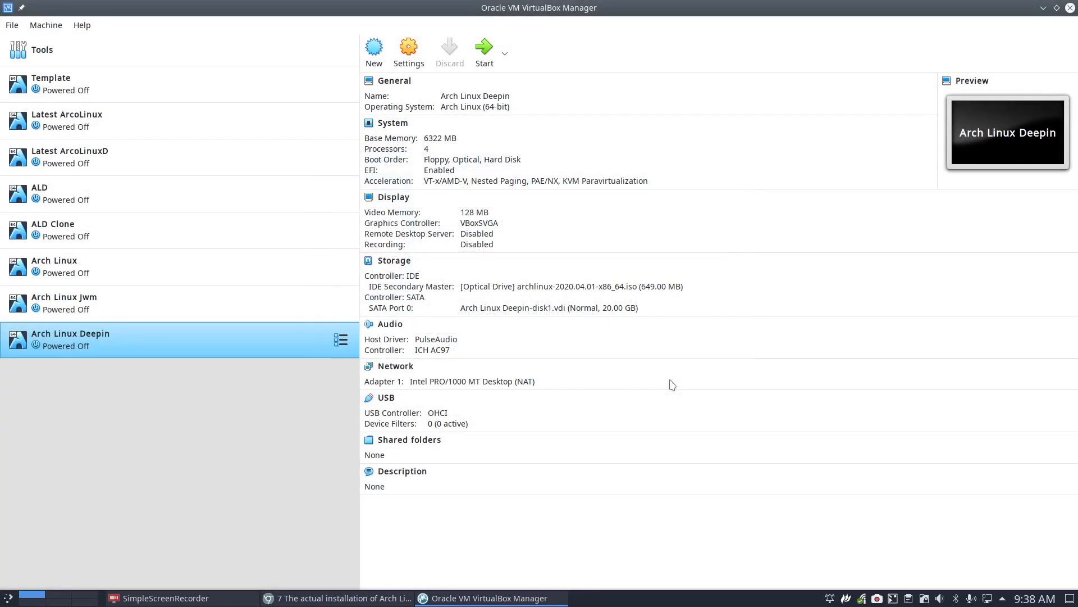
Select the original Arch Linux machine in the list of virtual machines.
left_click(152, 303)
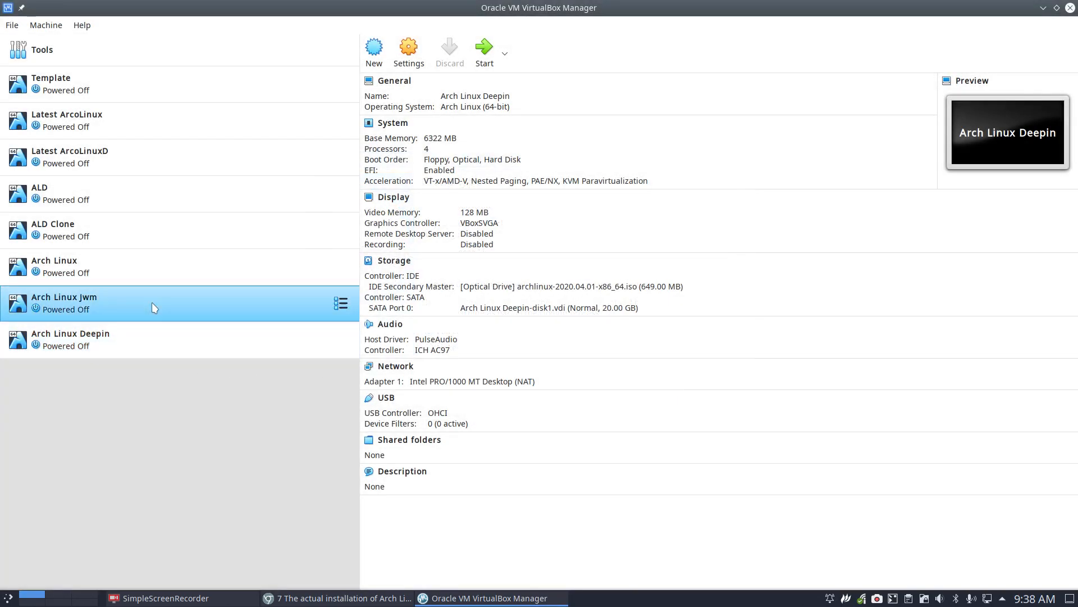
left_click(103, 267)
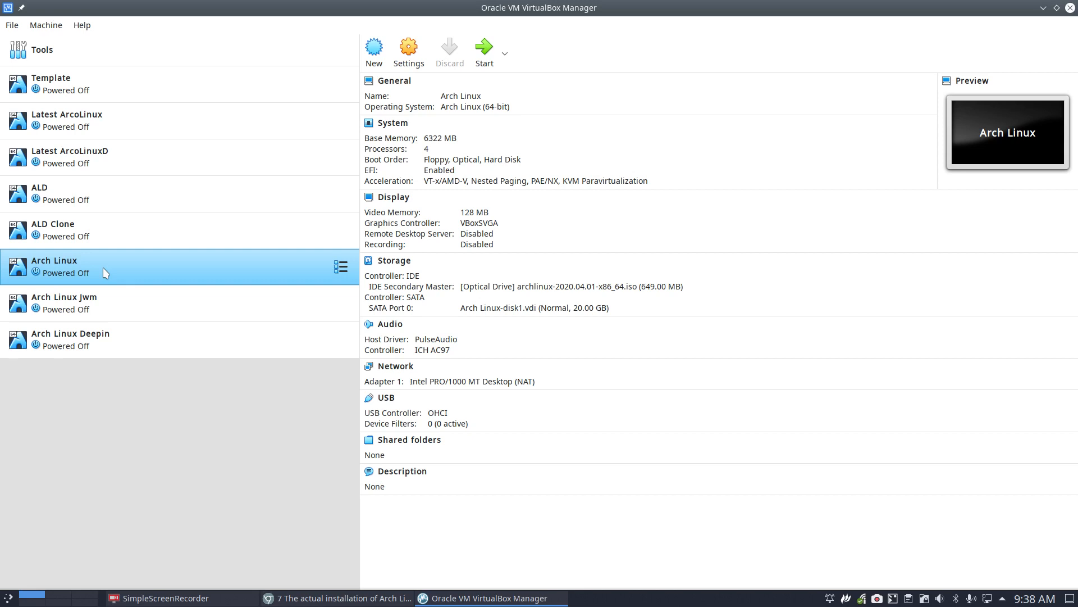
key("alt+Tab")
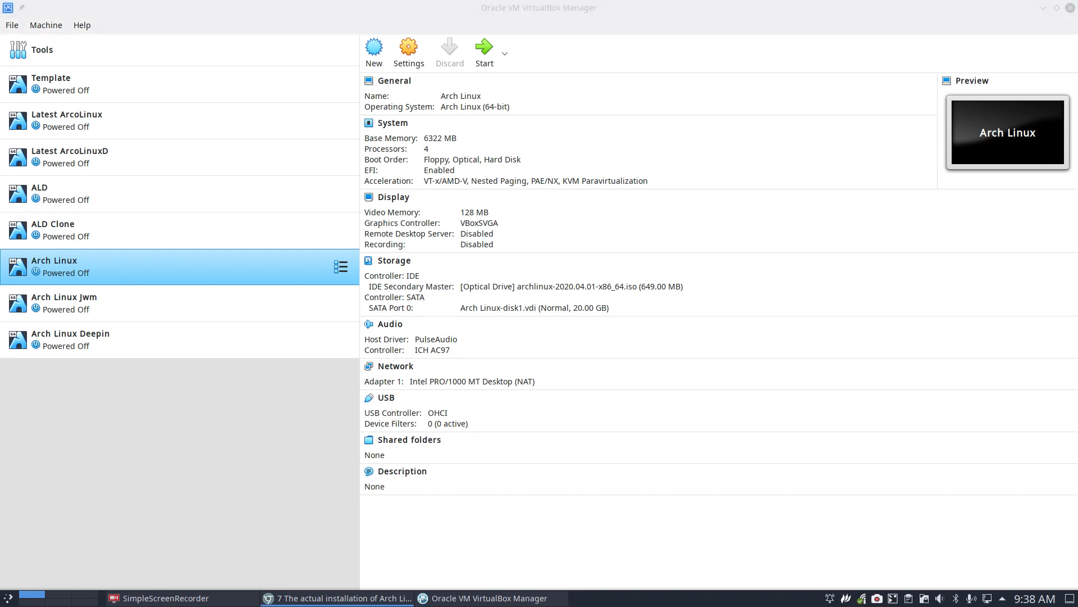